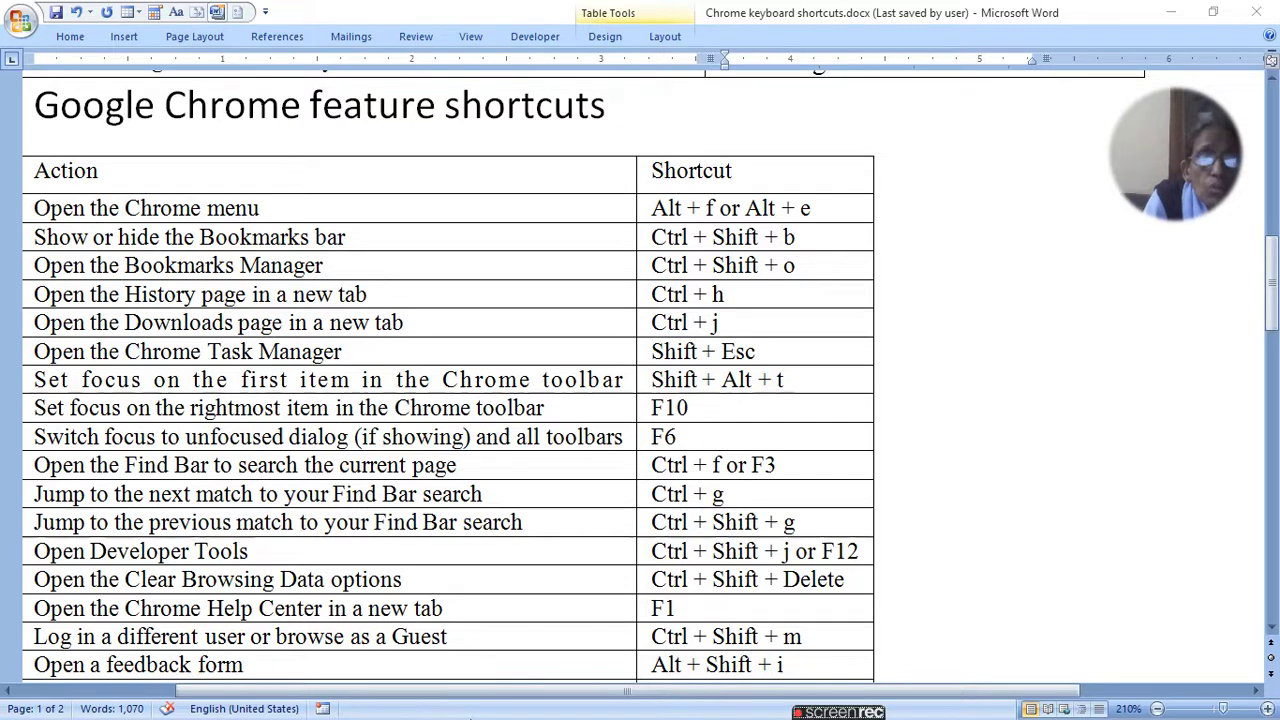
Restore down and minimize the Word shortcuts document to reveal the Chrome Help page.
left_click(1213, 12)
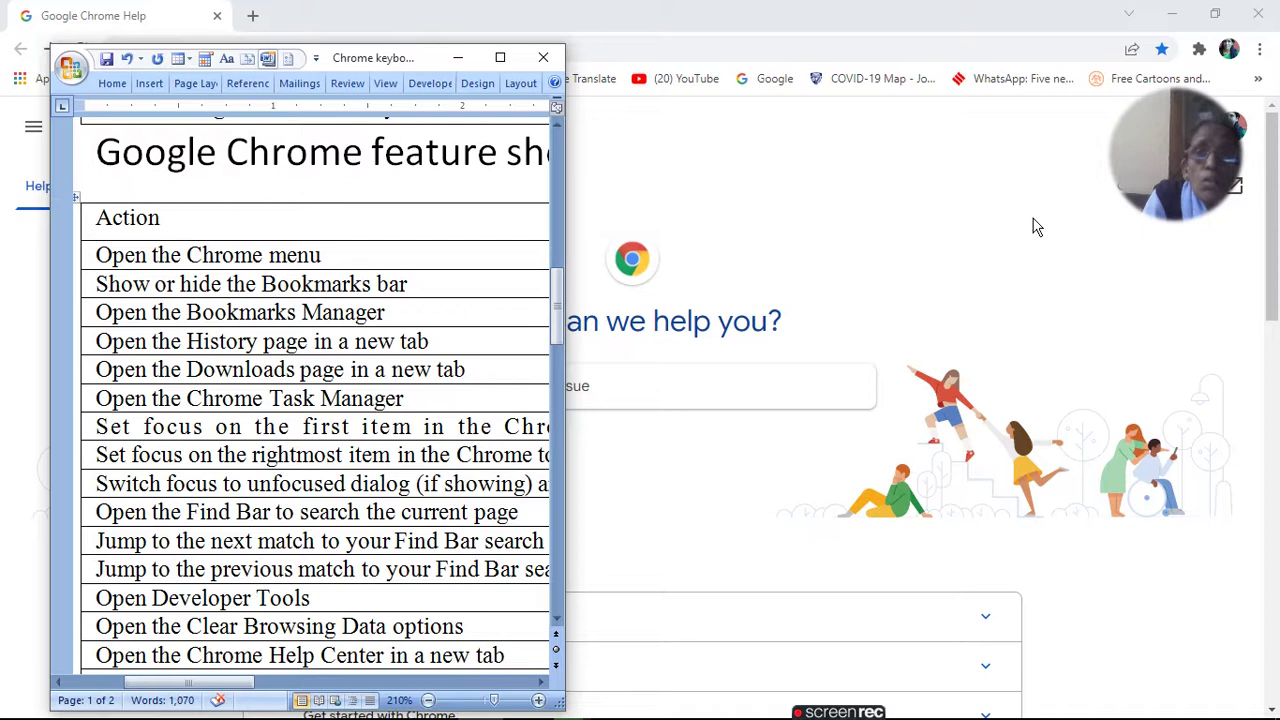
left_click(457, 57)
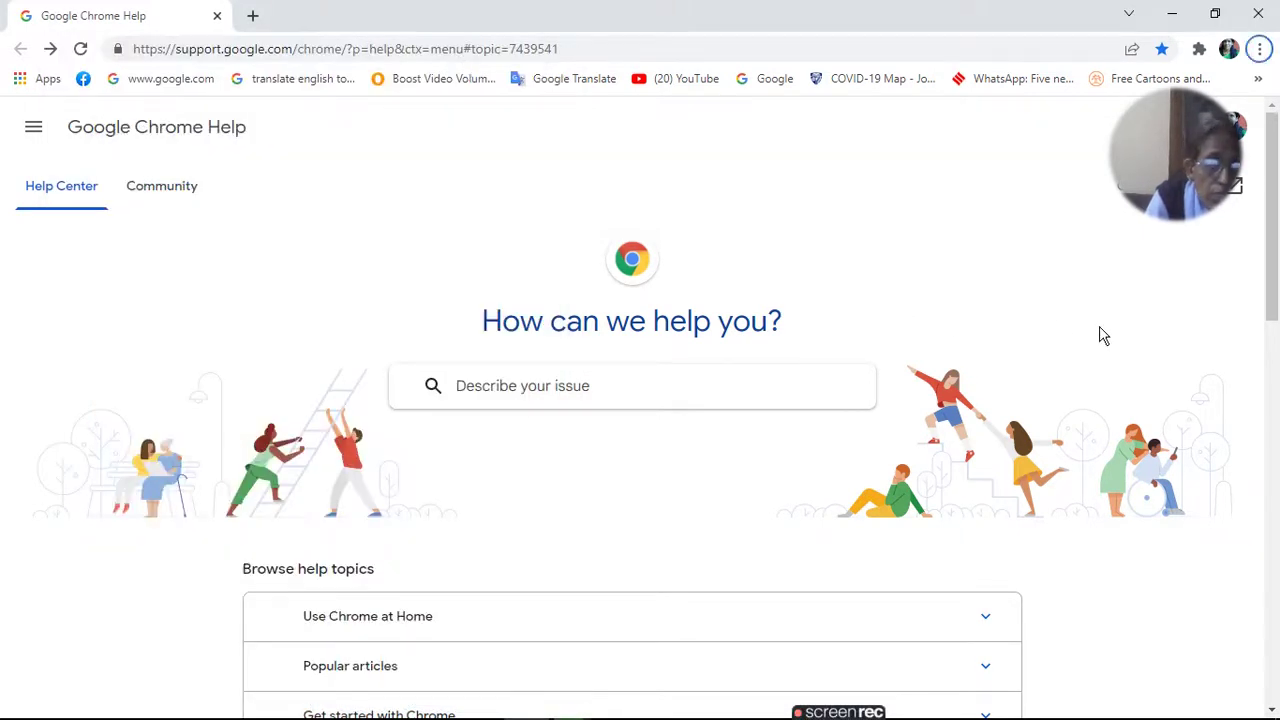
key("alt+f")
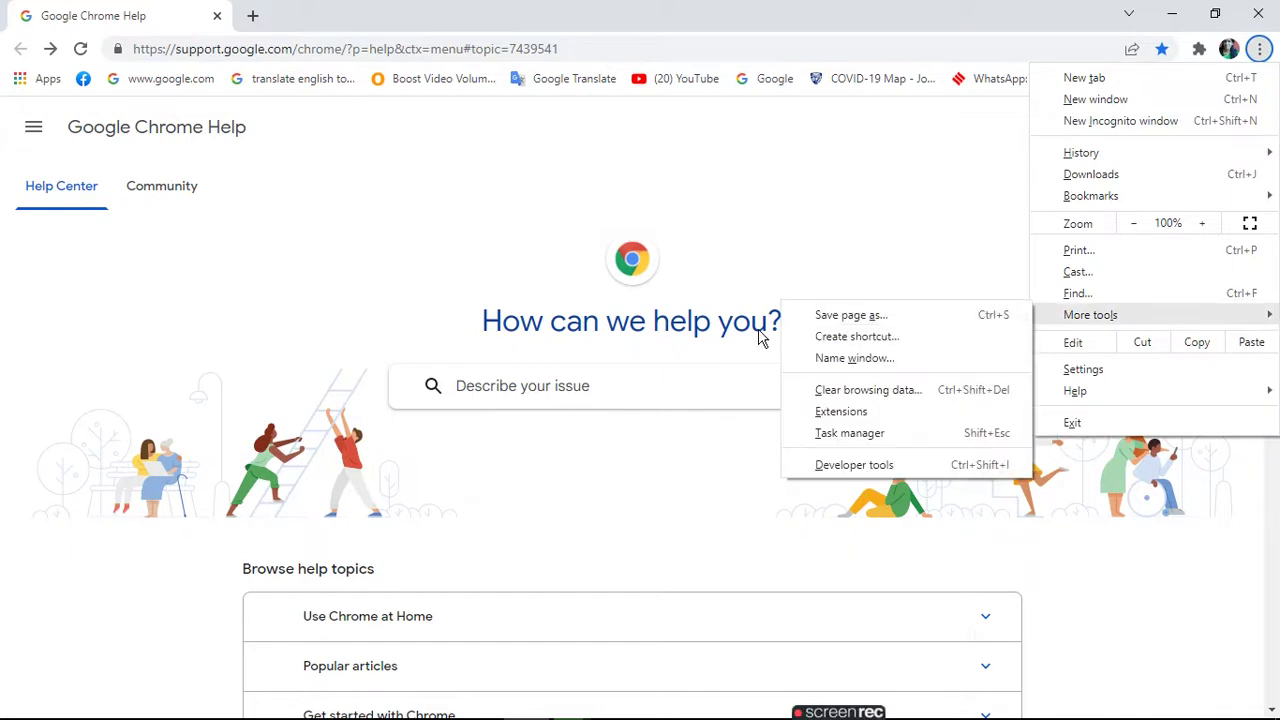
left_click(777, 282)
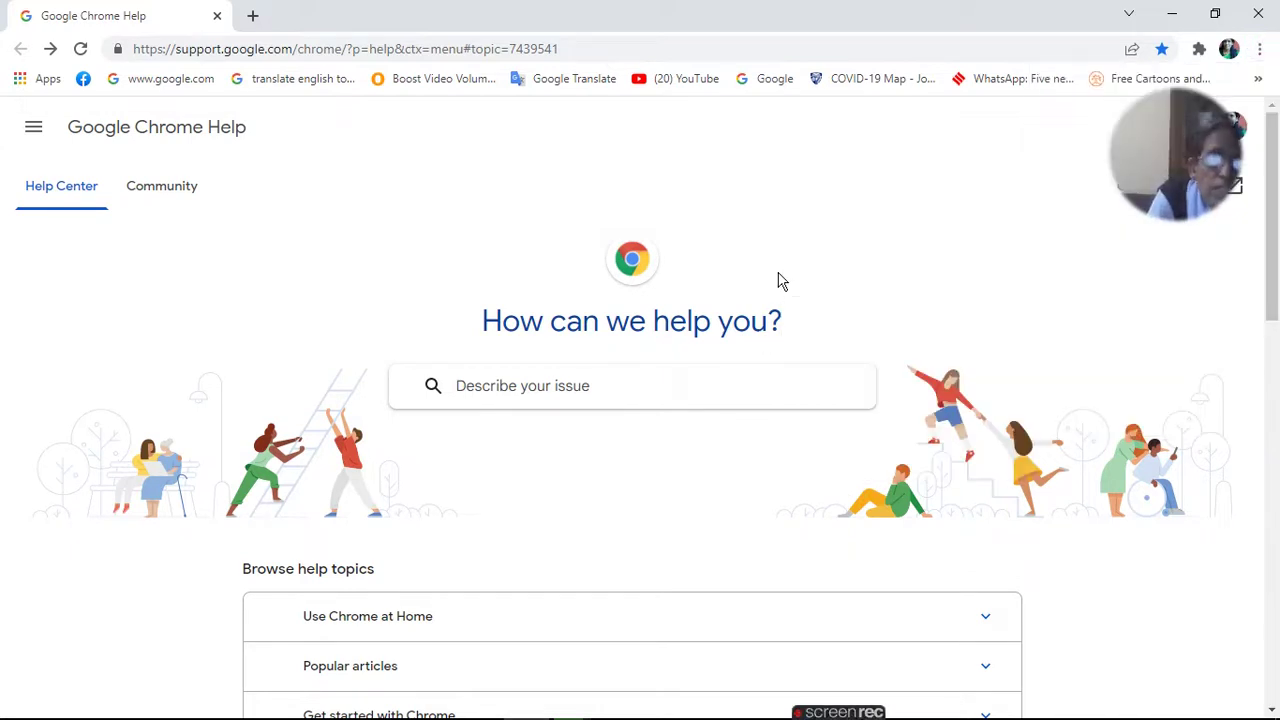
key("alt+f")
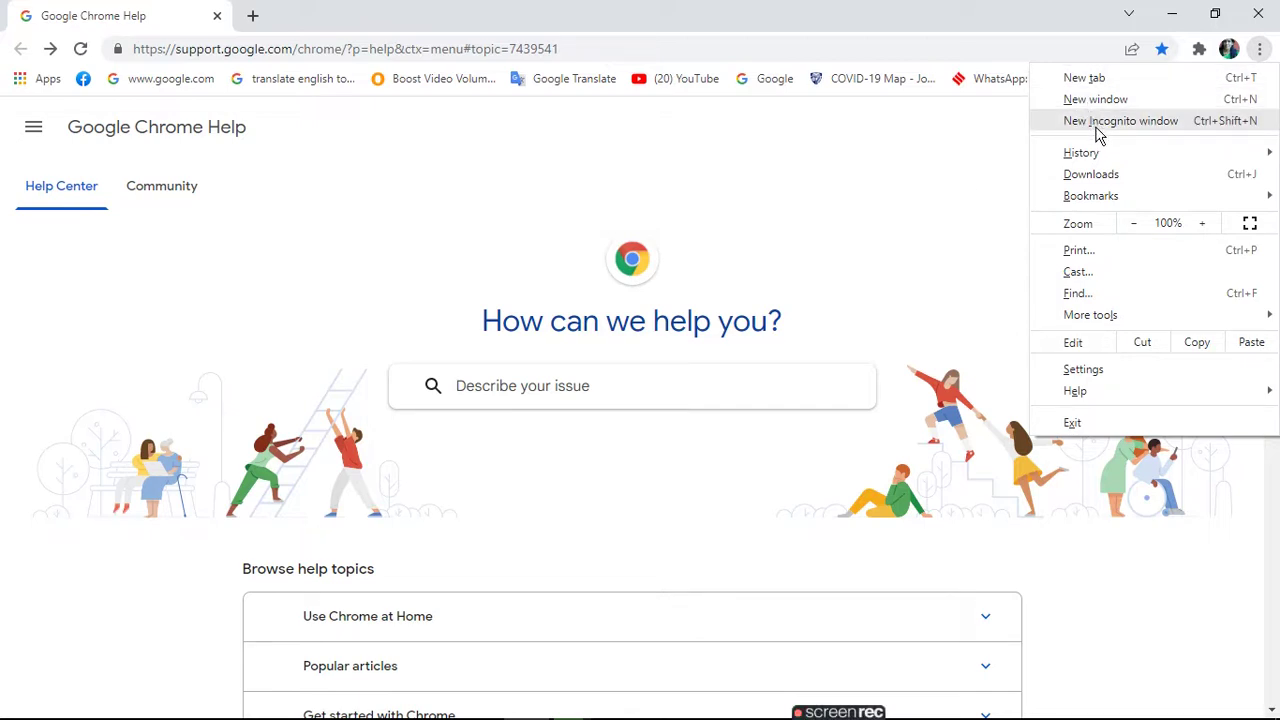
mouse_move(1045, 198)
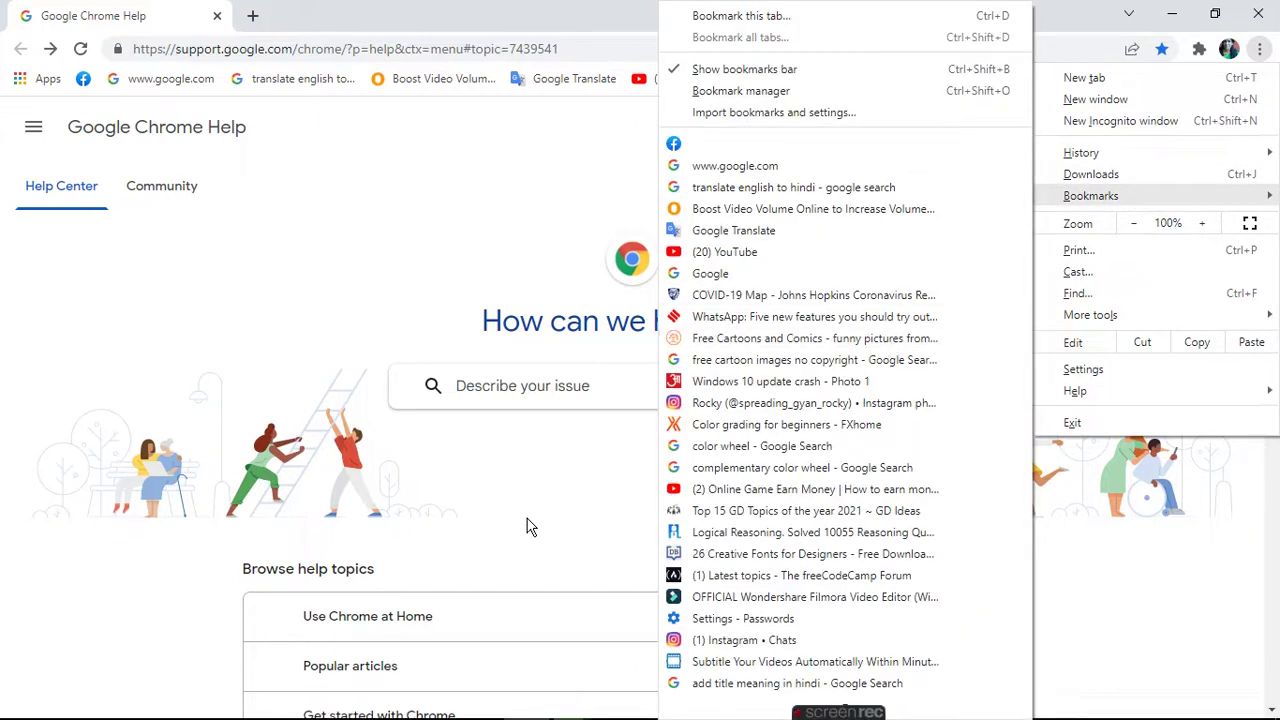
left_click(530, 527)
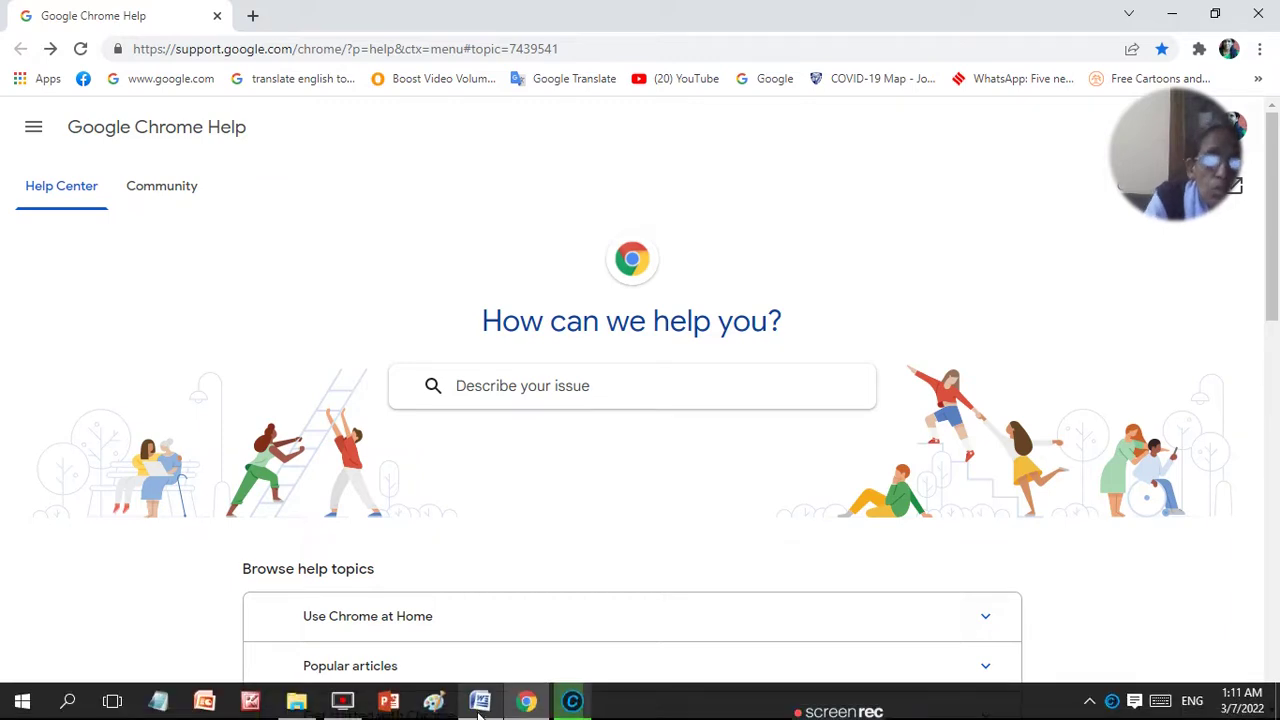
Bring the Chrome shortcuts document back from the taskbar and maximize it to fill the screen.
left_click(482, 703)
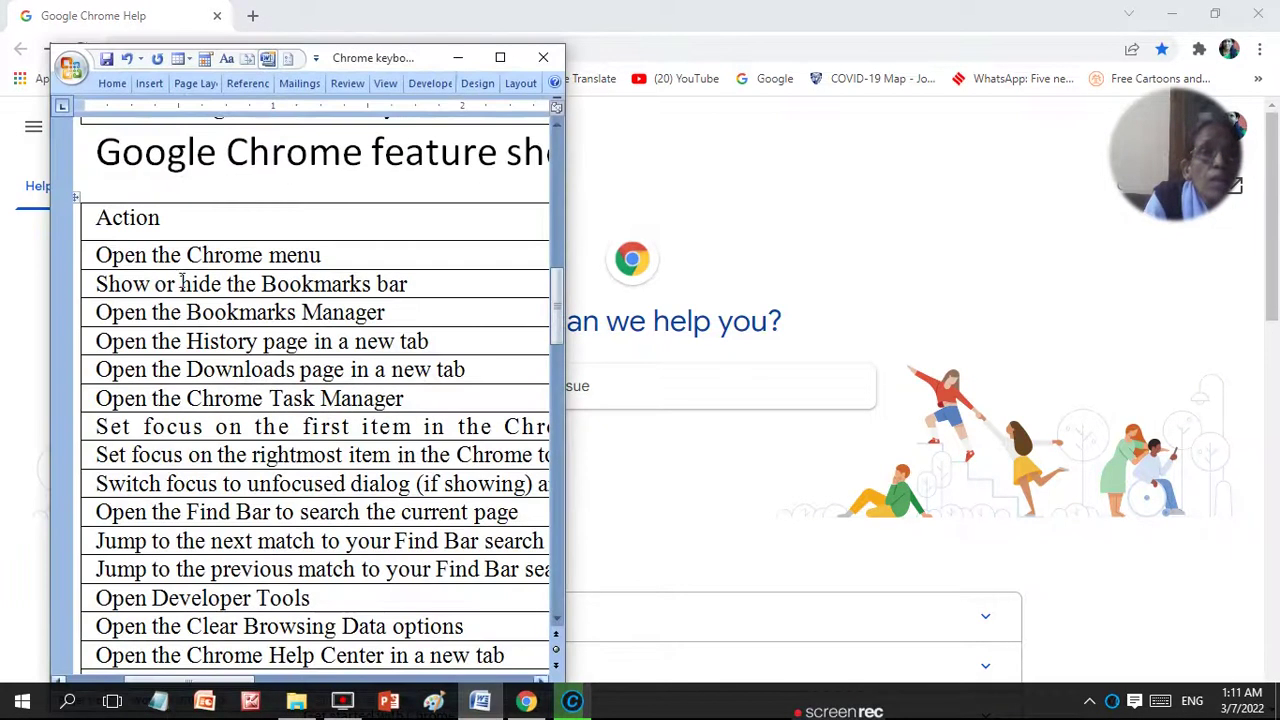
left_click(500, 60)
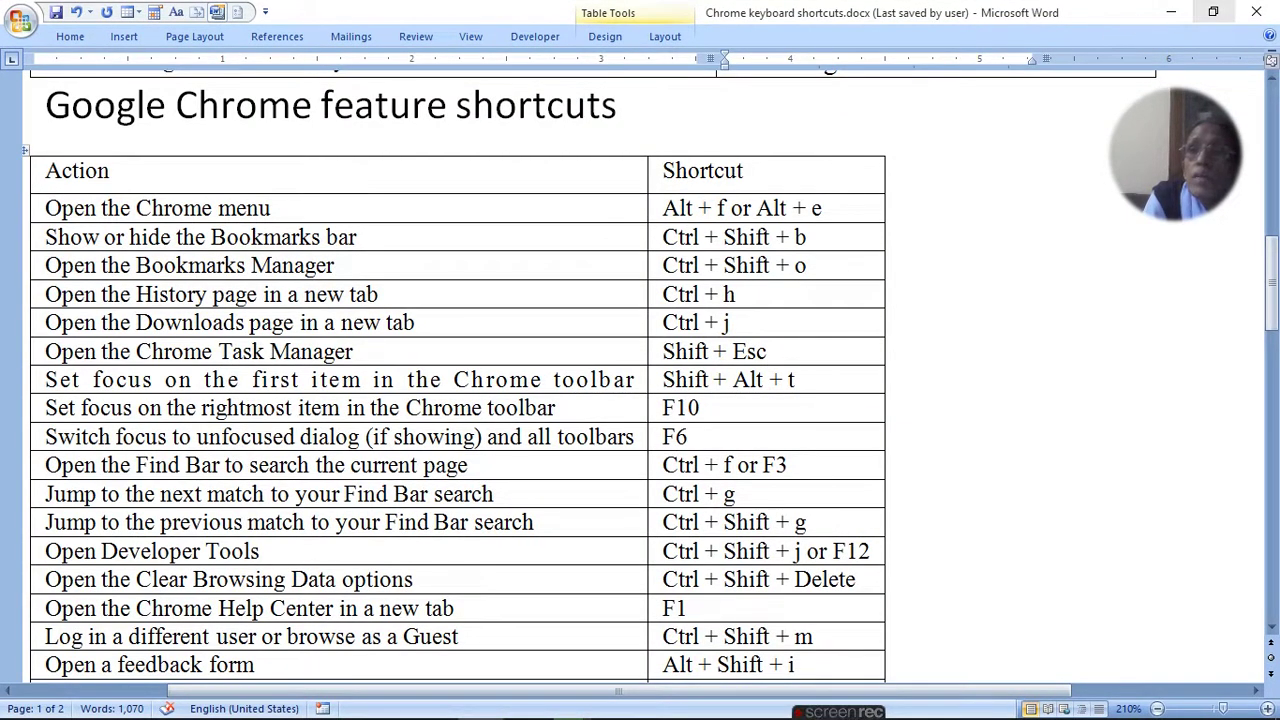
left_click(1215, 14)
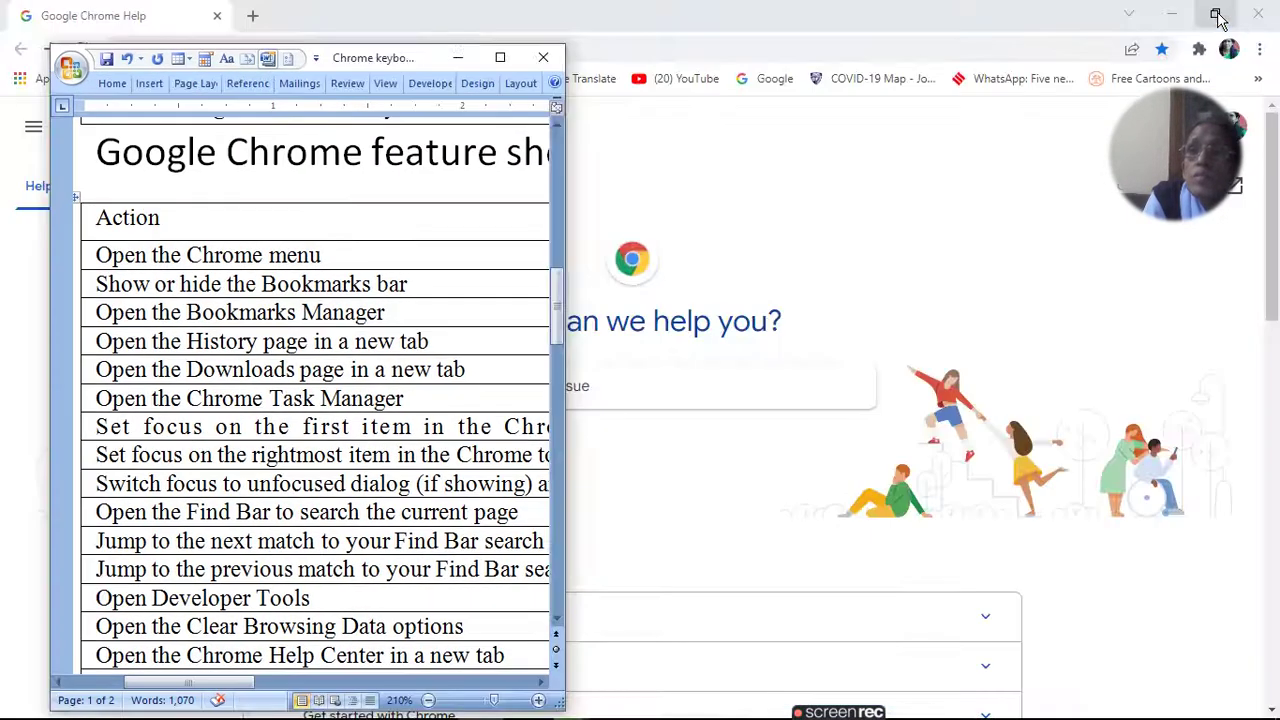
left_click(500, 57)
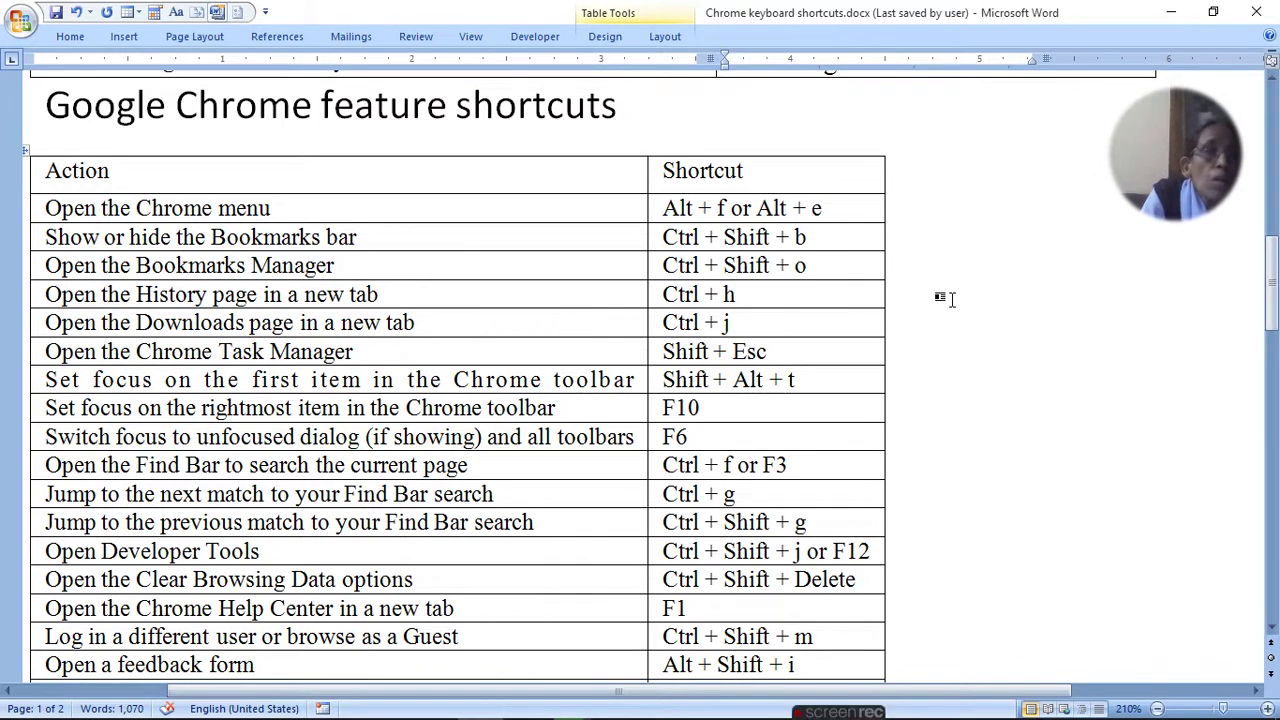
Minimize Word, toggle the bookmarks bar with Ctrl+Shift+B, and open the Bookmarks manager with Ctrl+Shift+O.
left_click(1170, 12)
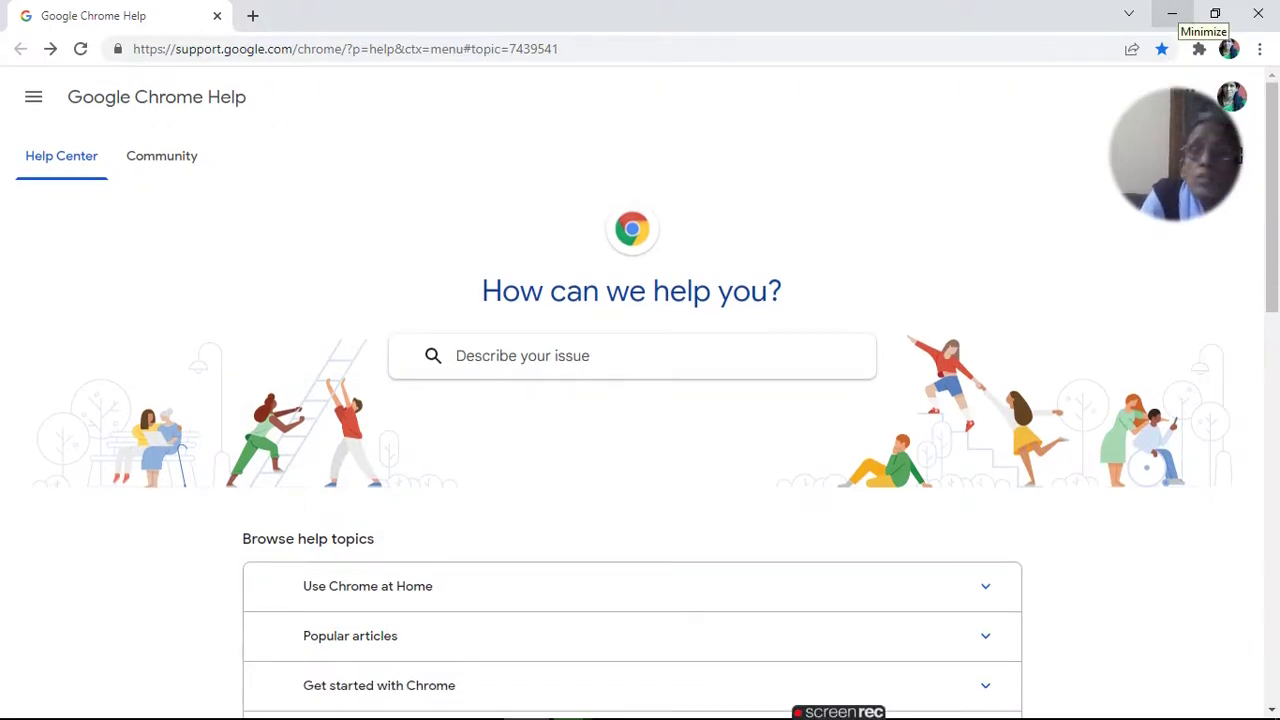
key("ctrl+shift+b")
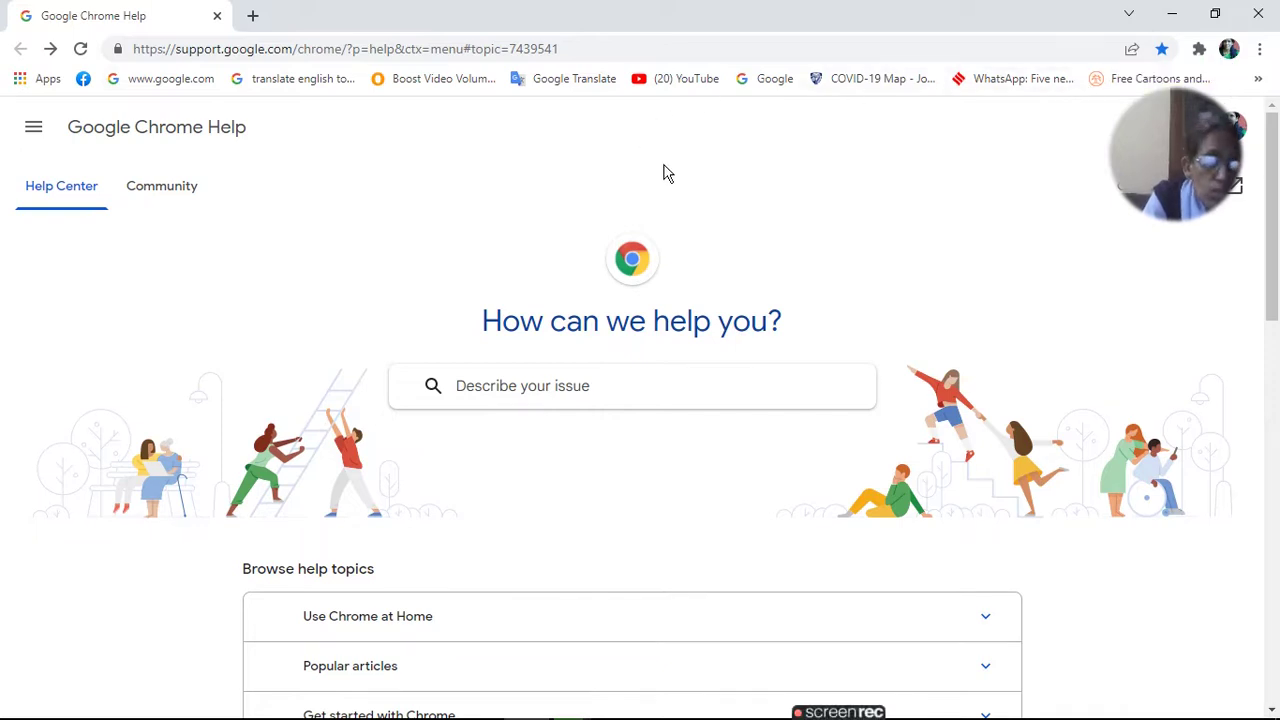
scroll(665, 172, "down", 1)
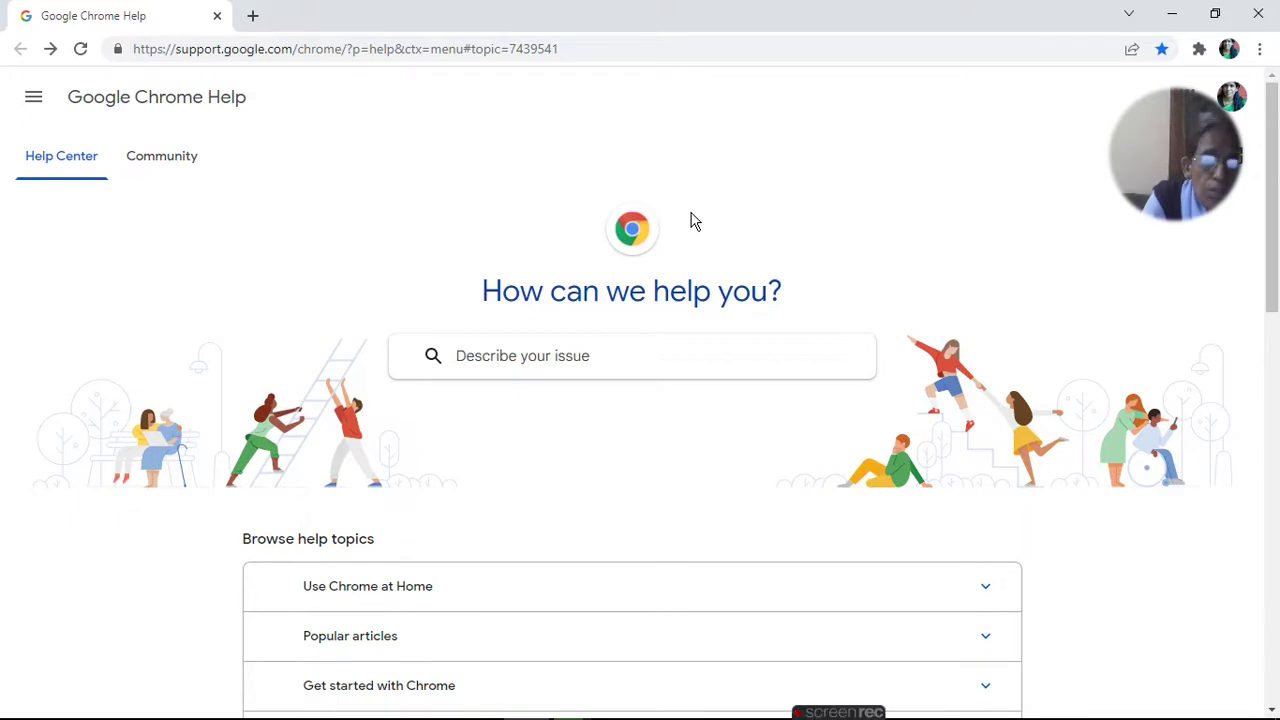
key("ctrl+shift+o")
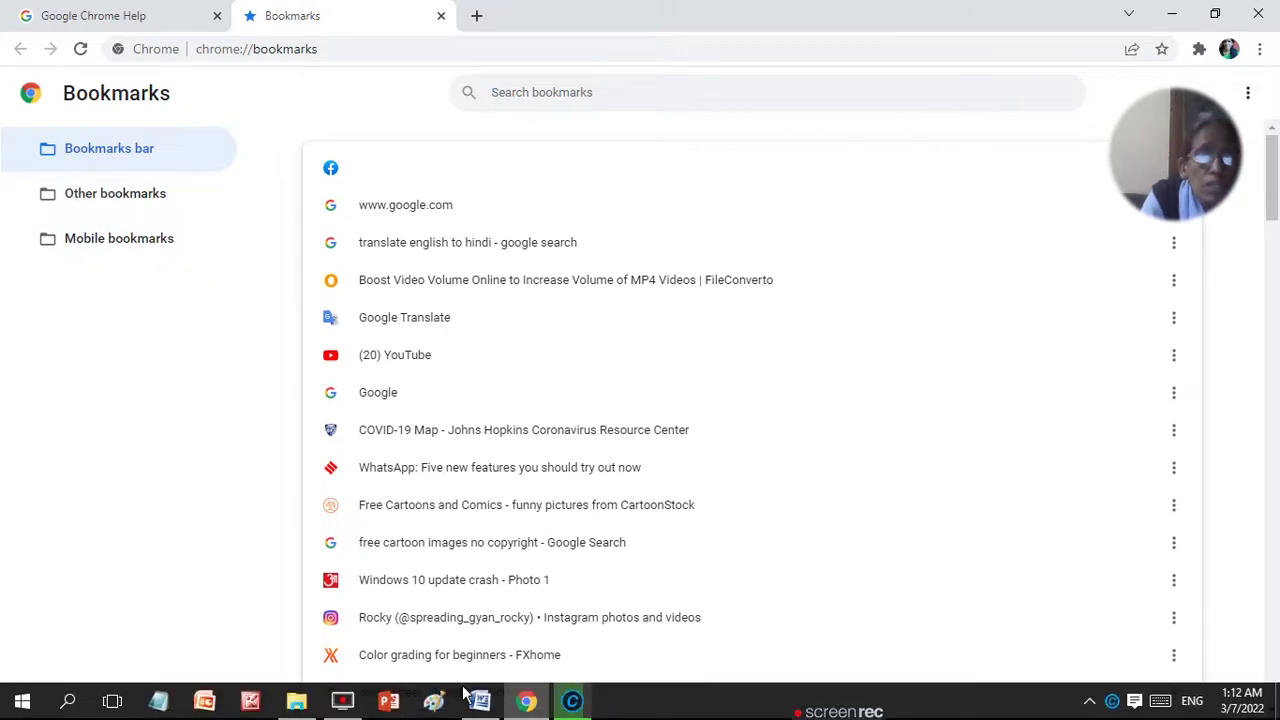
Check the Word shortcuts table, then return to Chrome's Bookmarks manager tab.
left_click(484, 704)
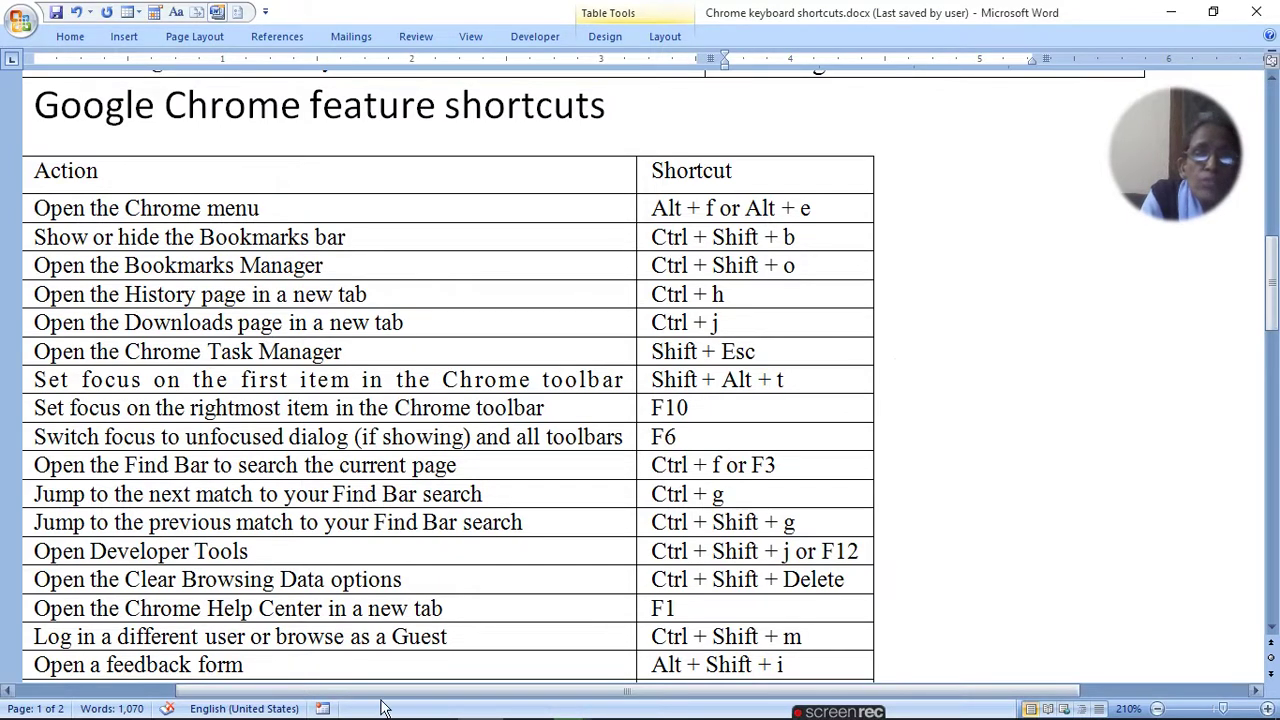
mouse_move(480, 714)
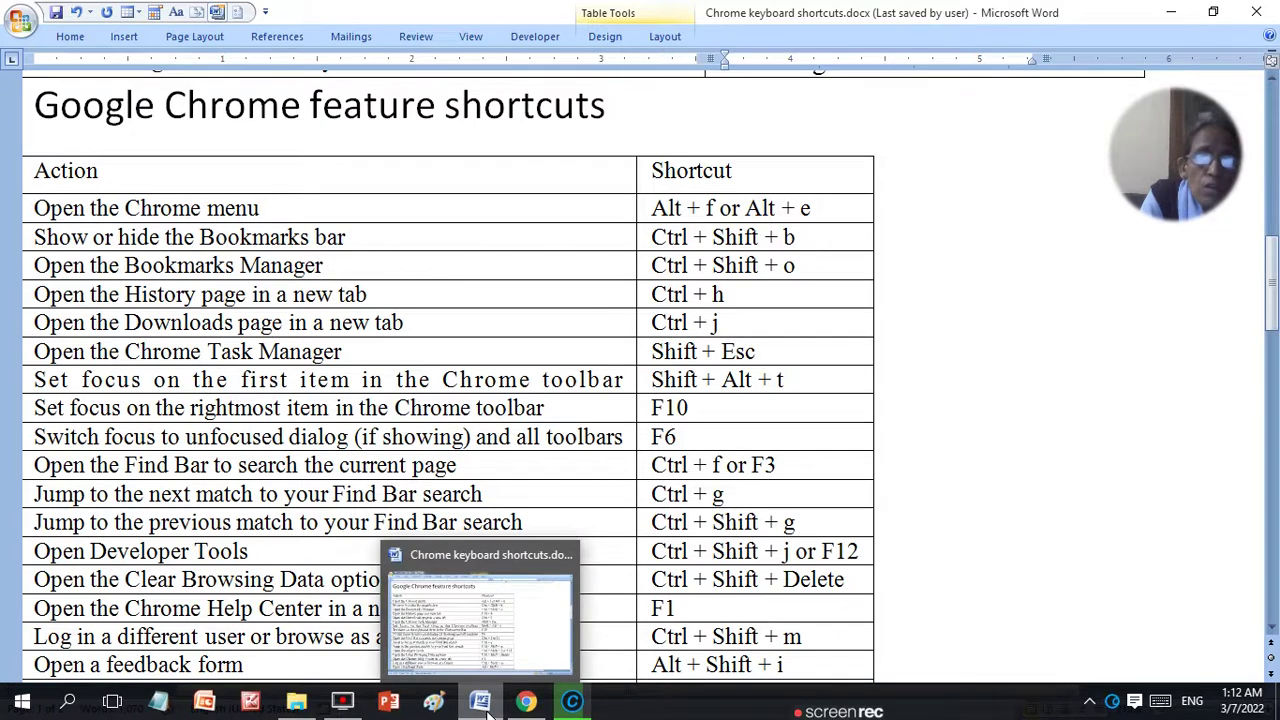
left_click(530, 706)
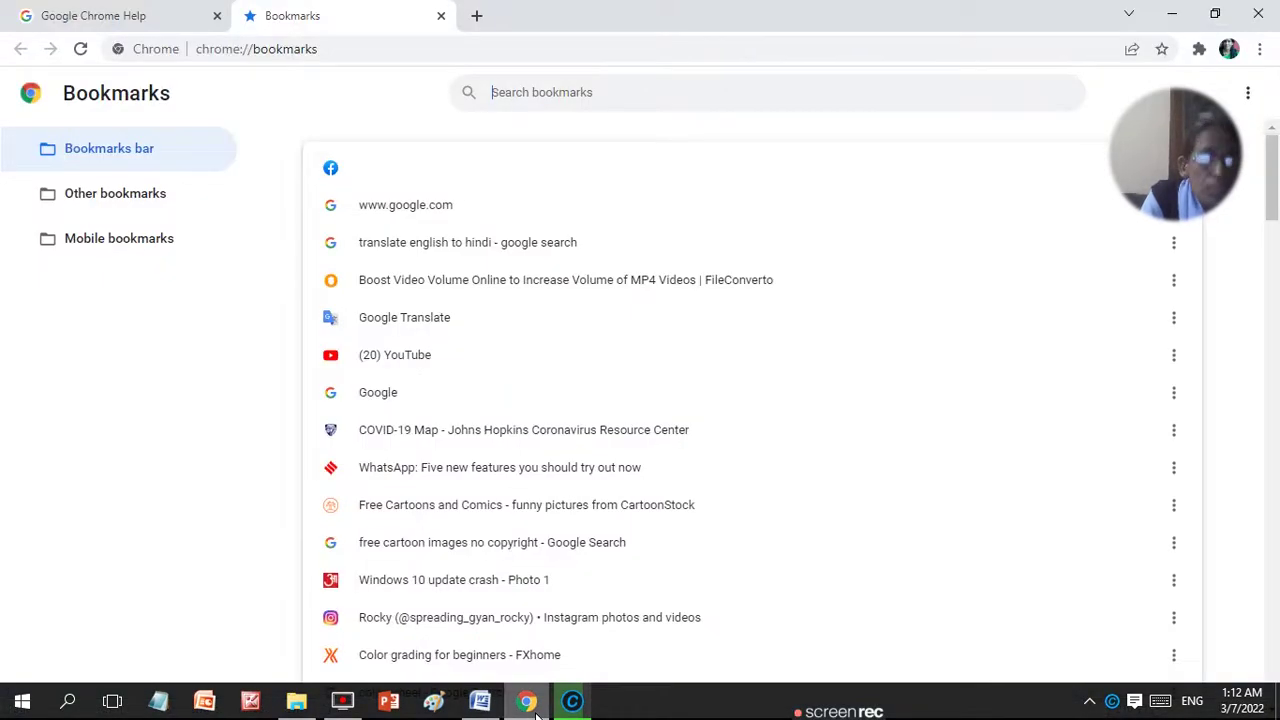
Open the History (Ctrl+H) and Downloads (Ctrl+J) pages in new tabs, then consult the Word table.
key("ctrl+h")
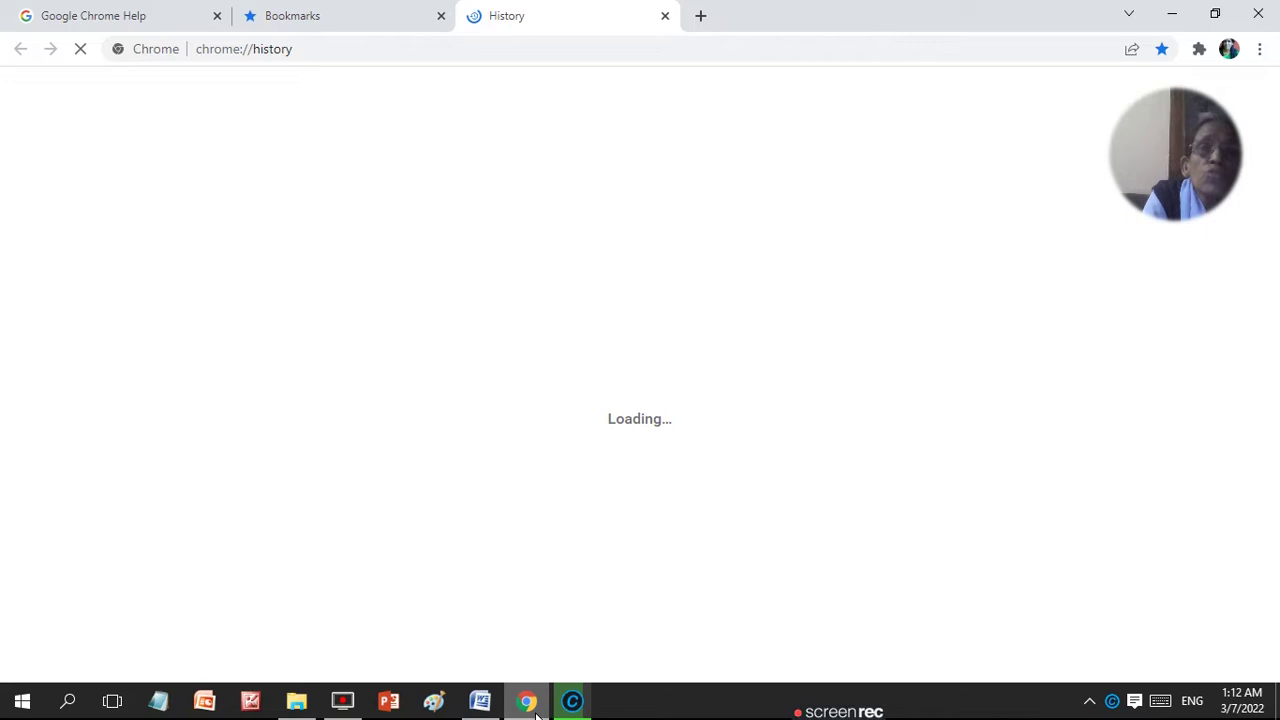
key("ctrl+j")
mouse_move(342, 703)
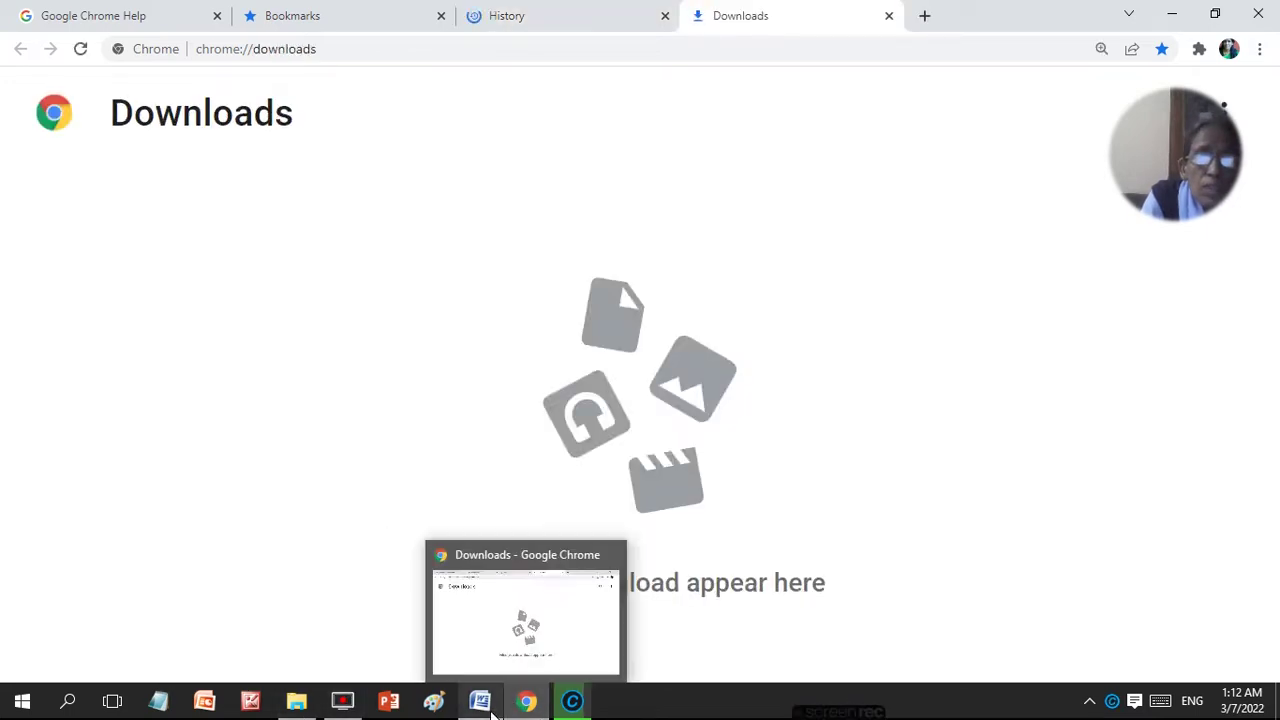
left_click(488, 708)
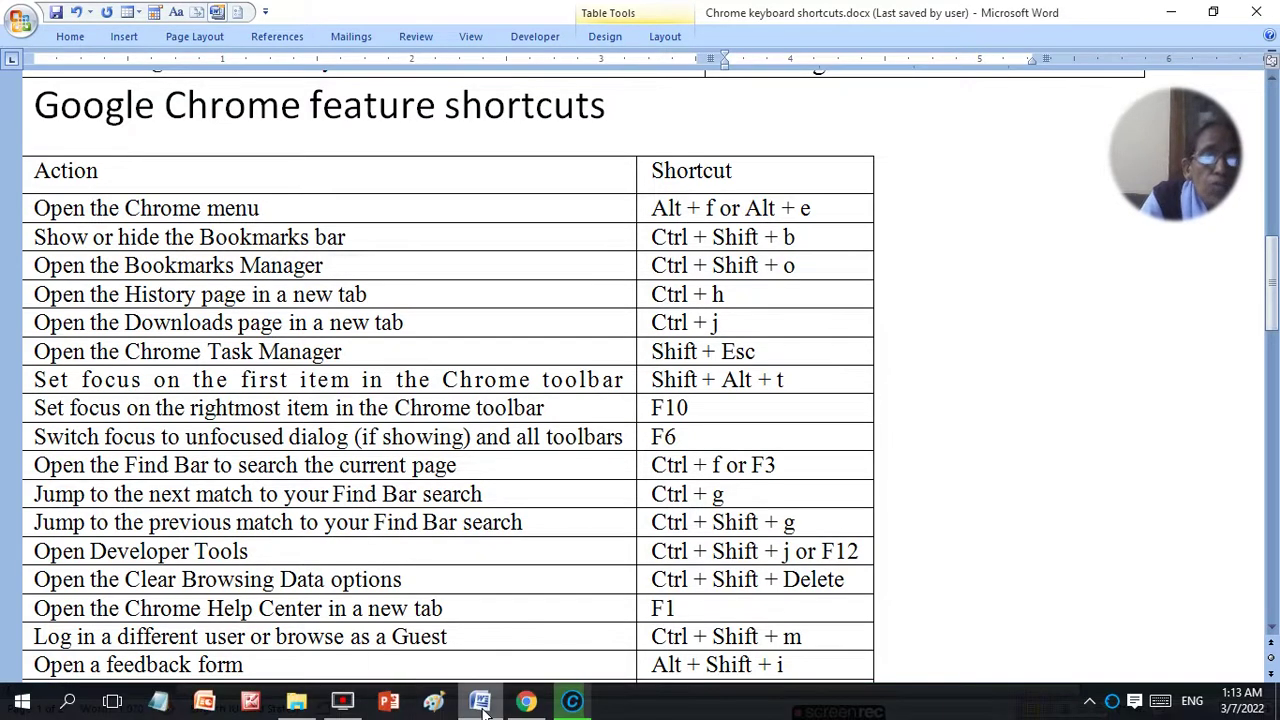
Switch between Chrome's Downloads page and the Word shortcuts document, then return to Chrome.
left_click(528, 703)
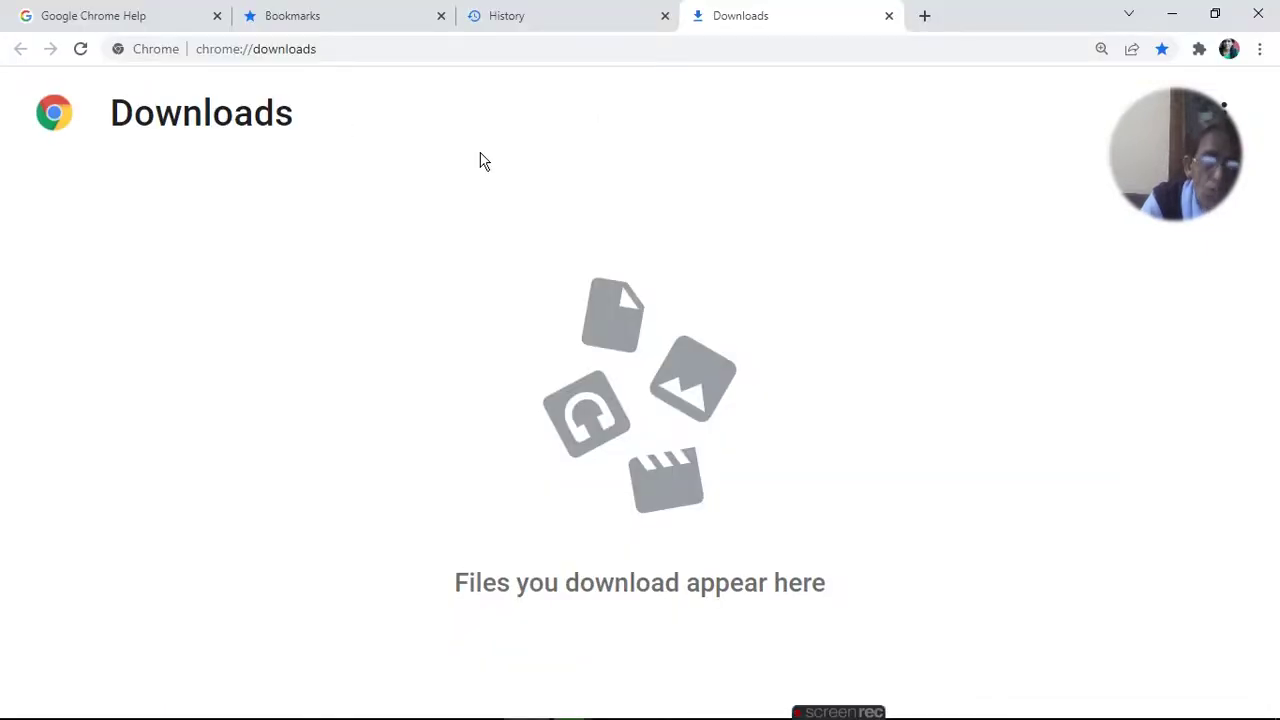
mouse_move(296, 705)
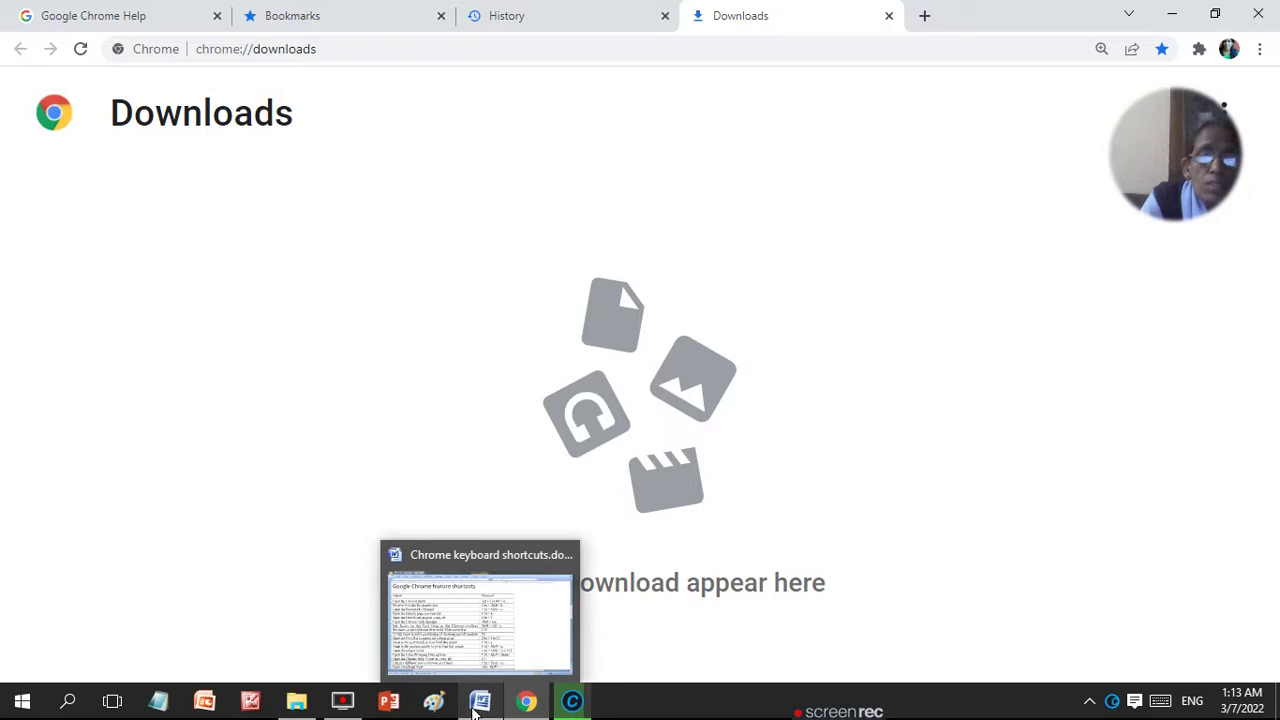
left_click(478, 705)
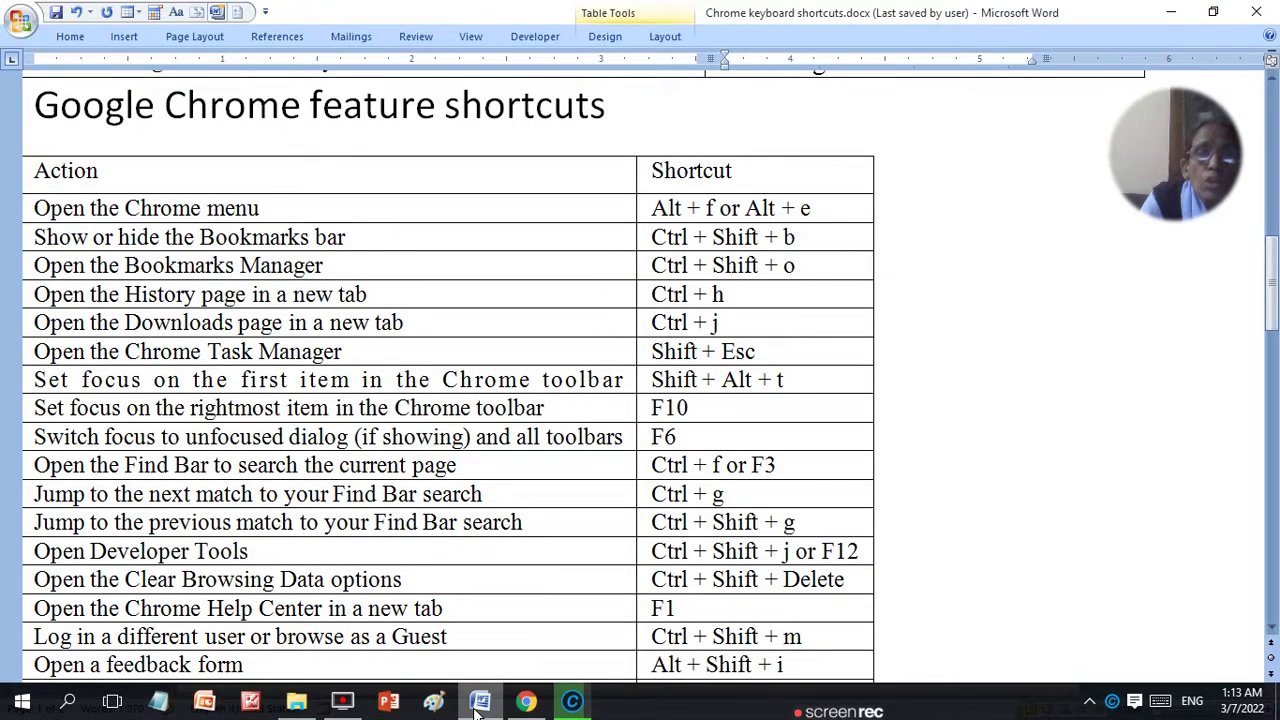
left_click(477, 706)
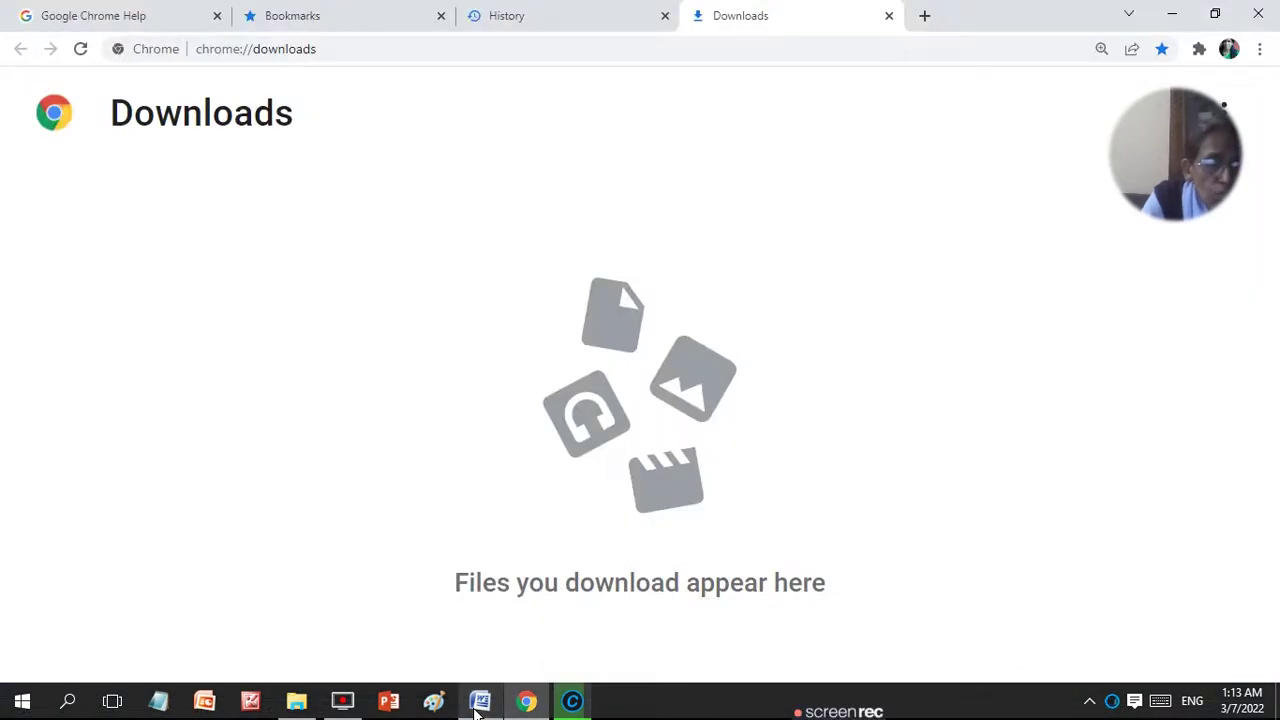
Open Chrome's Task Manager with Shift+Esc, look over its processes, then close it.
key("shift+Escape")
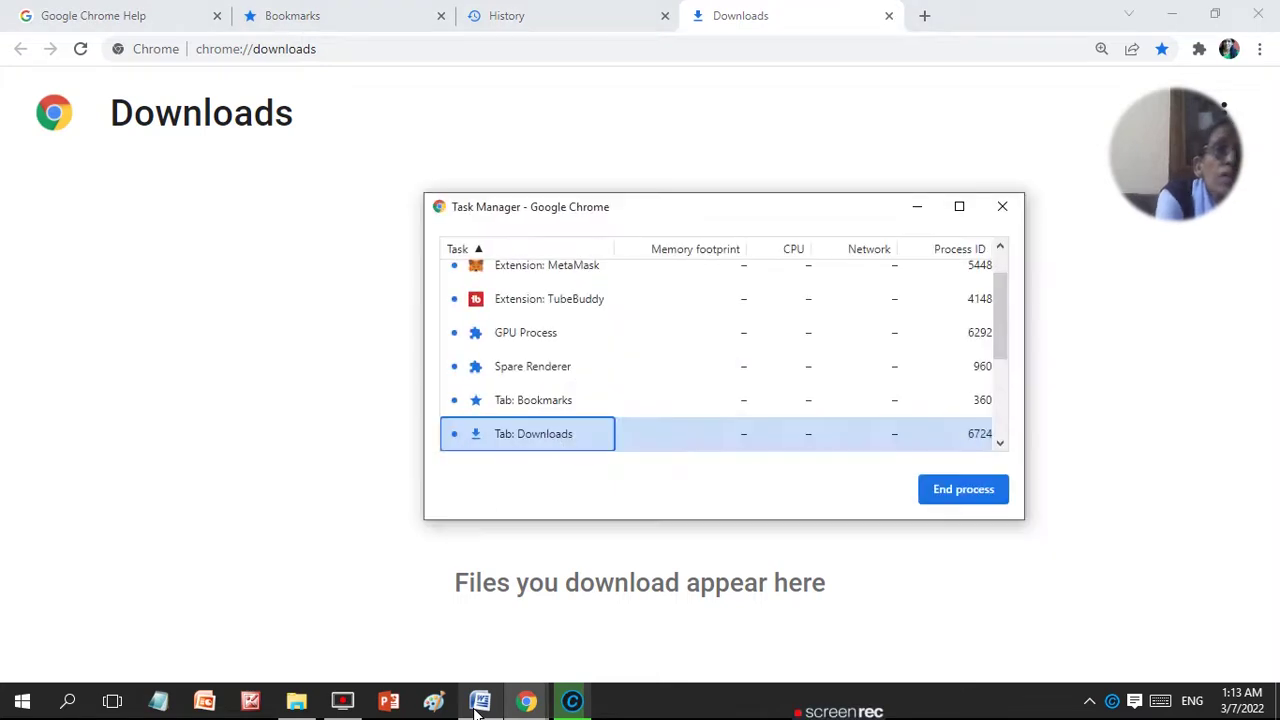
mouse_move(998, 346)
left_mouse_down()
mouse_move(1000, 294)
mouse_move(1012, 437)
left_mouse_up()
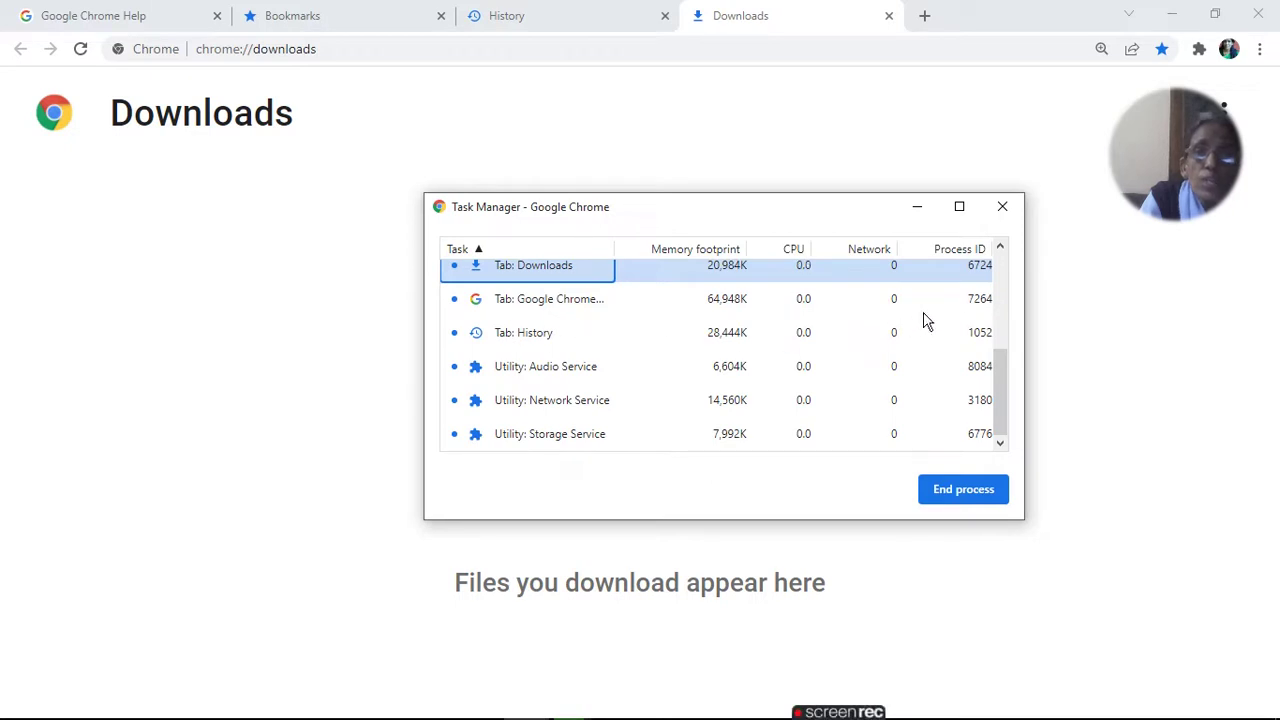
left_click(997, 290)
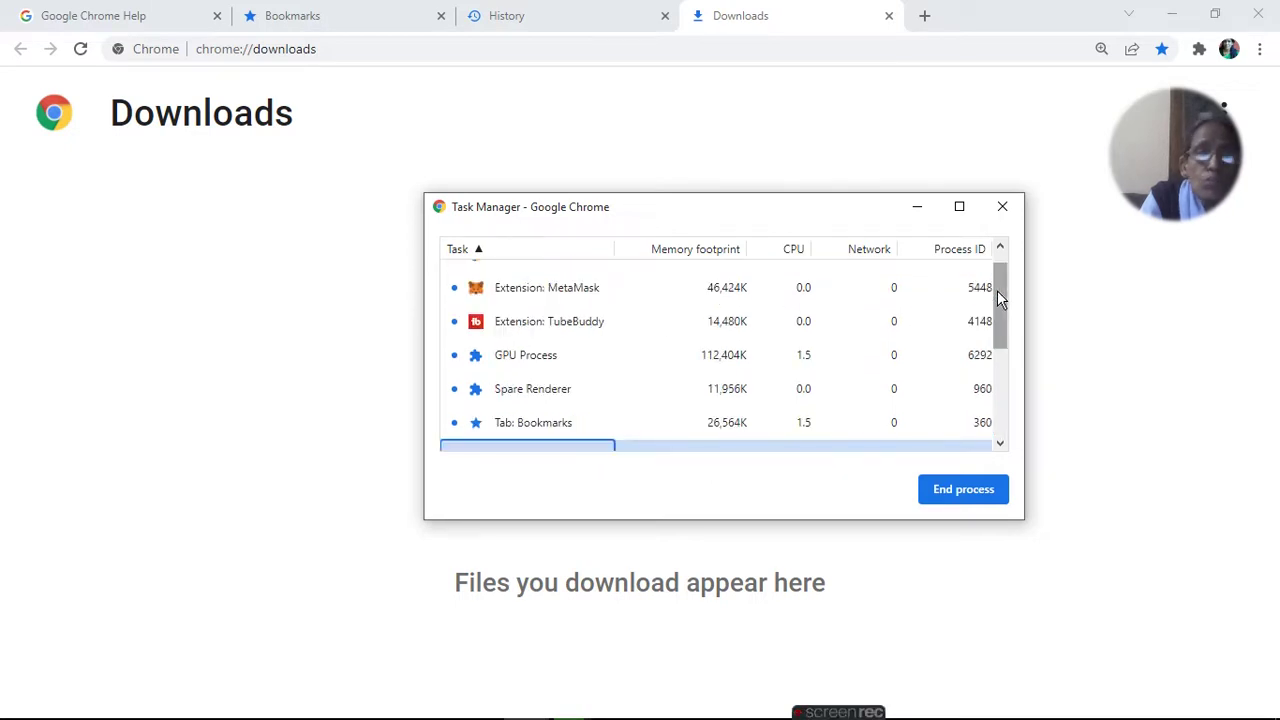
left_click(1006, 210)
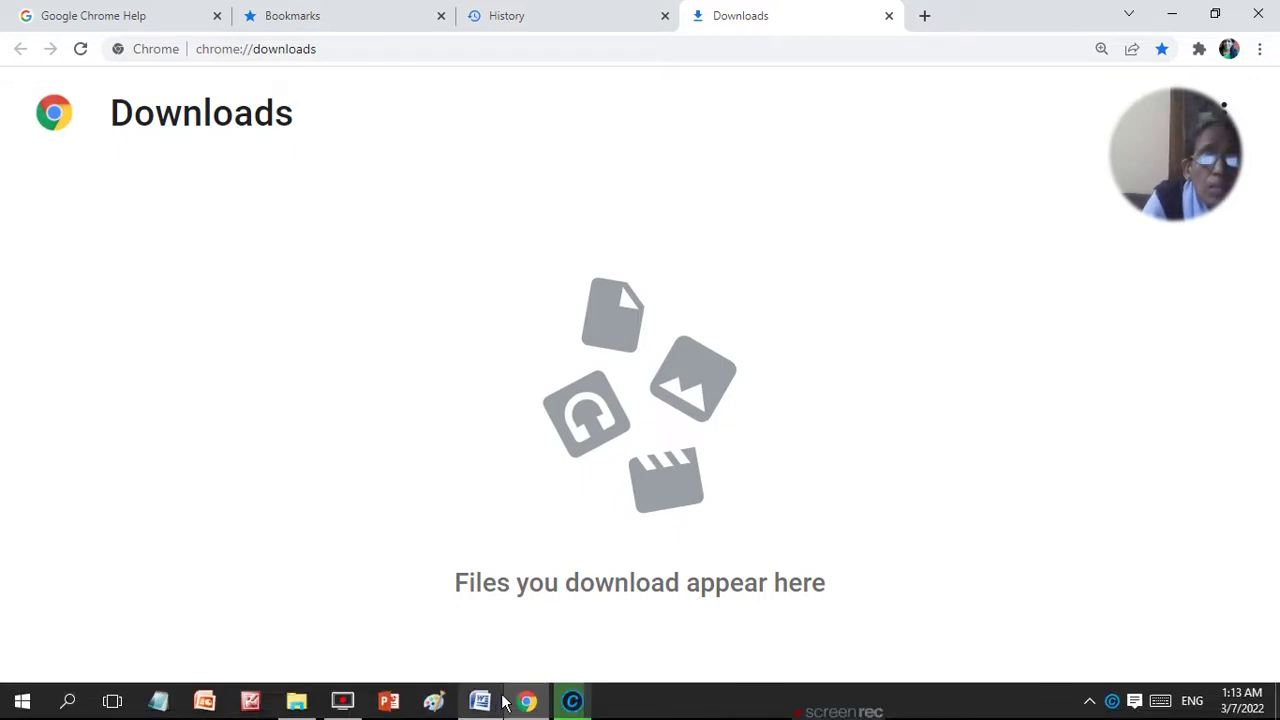
left_click(489, 708)
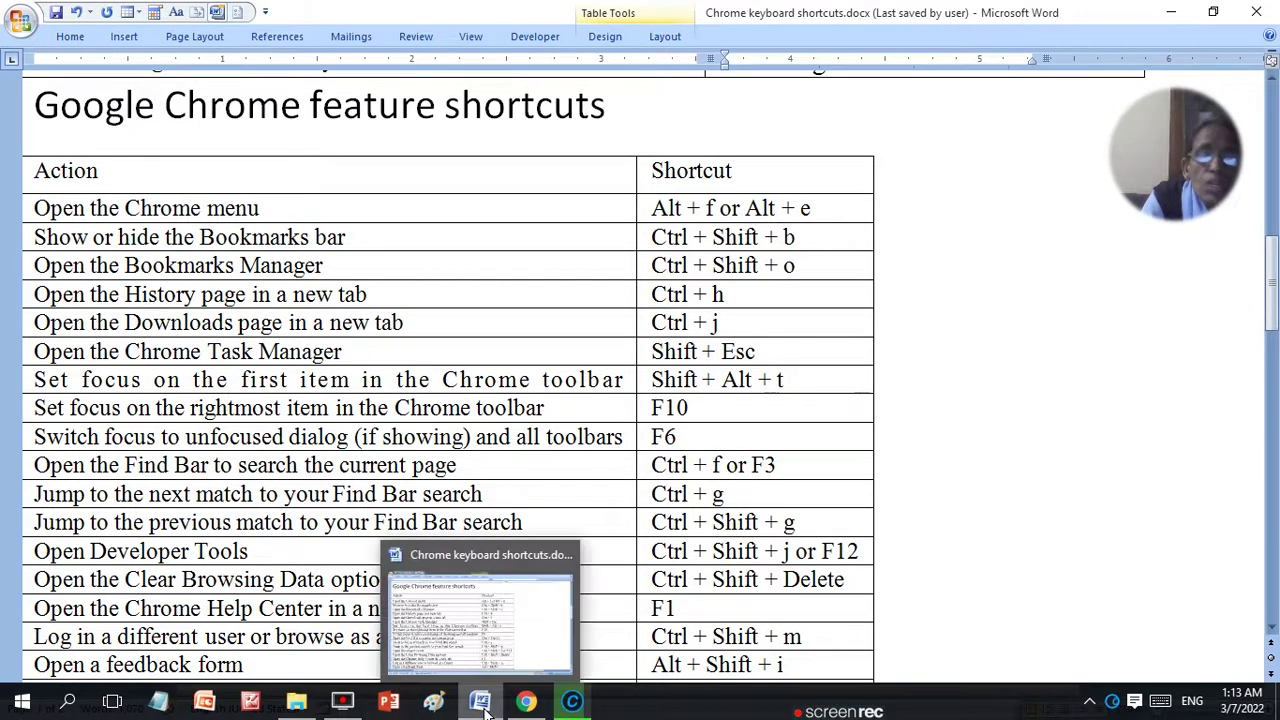
left_click(485, 706)
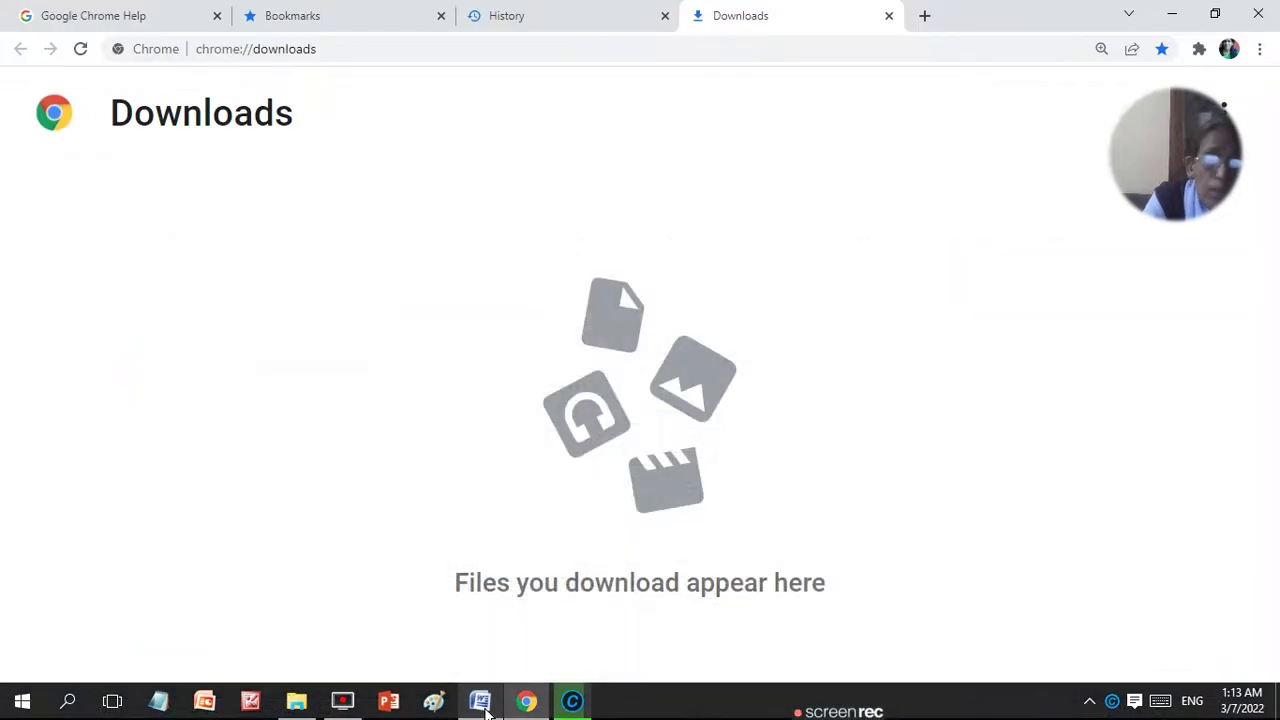
key("alt")
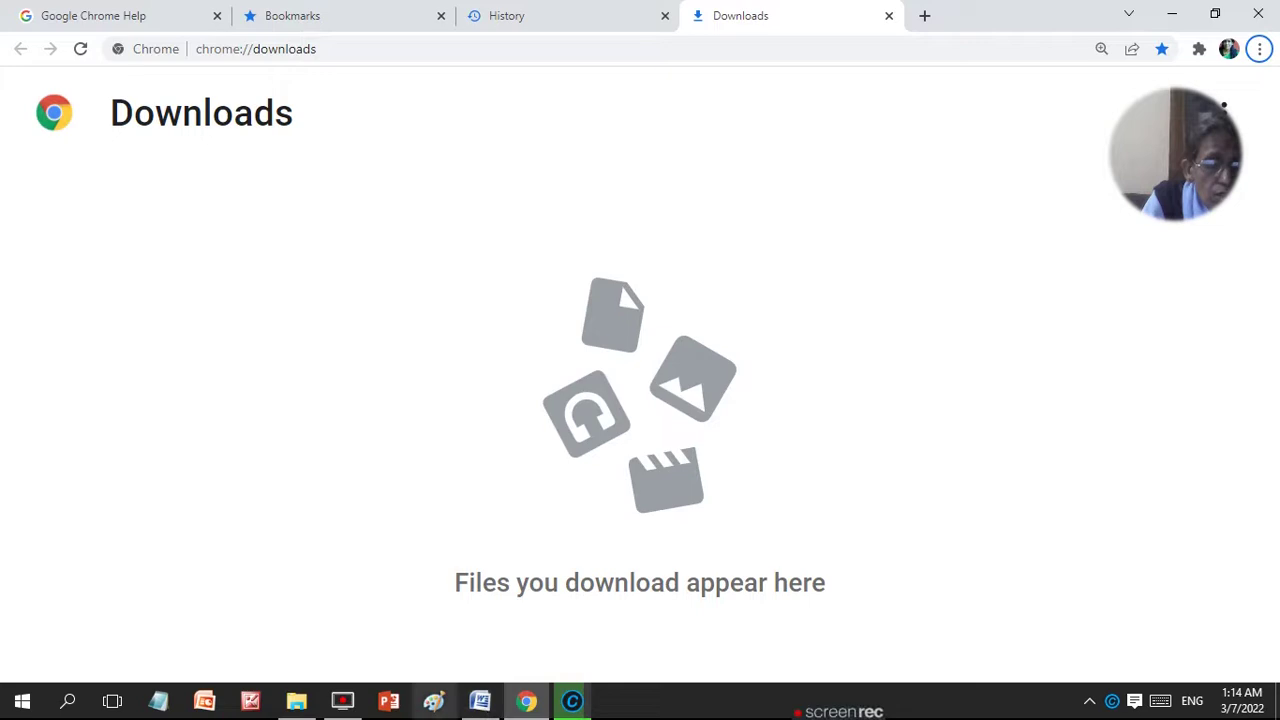
left_click(492, 704)
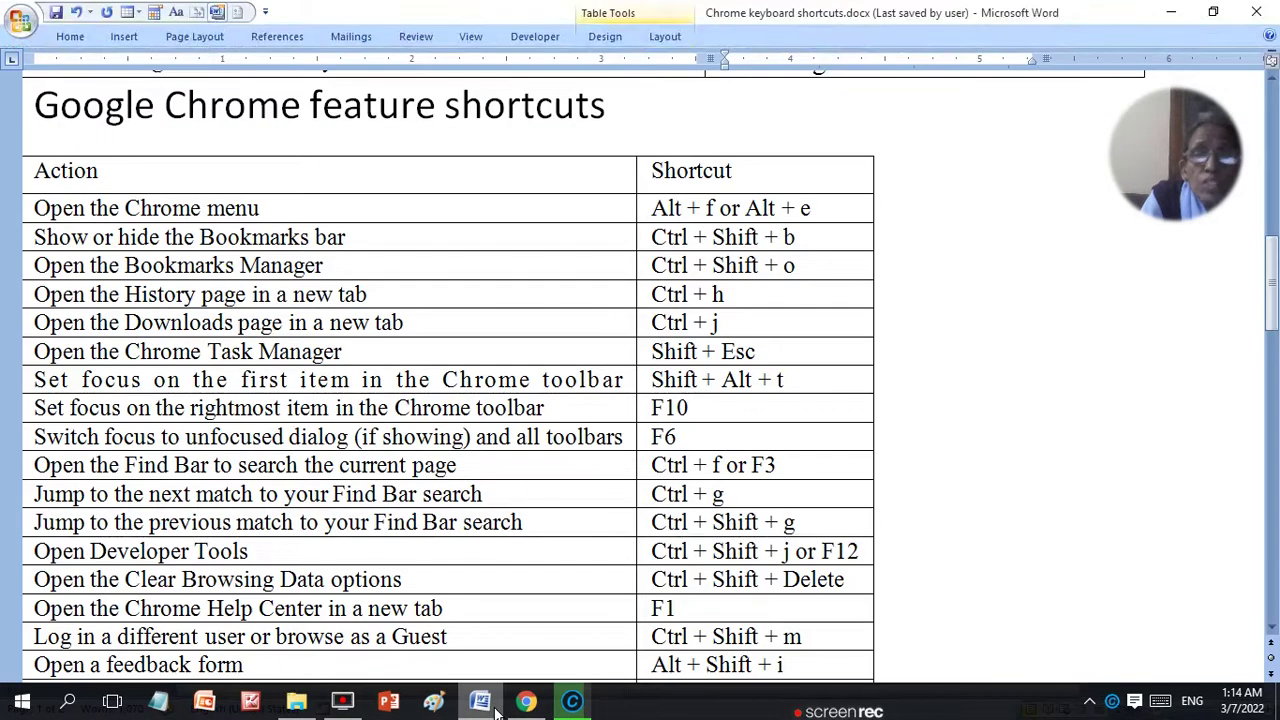
left_click(494, 708)
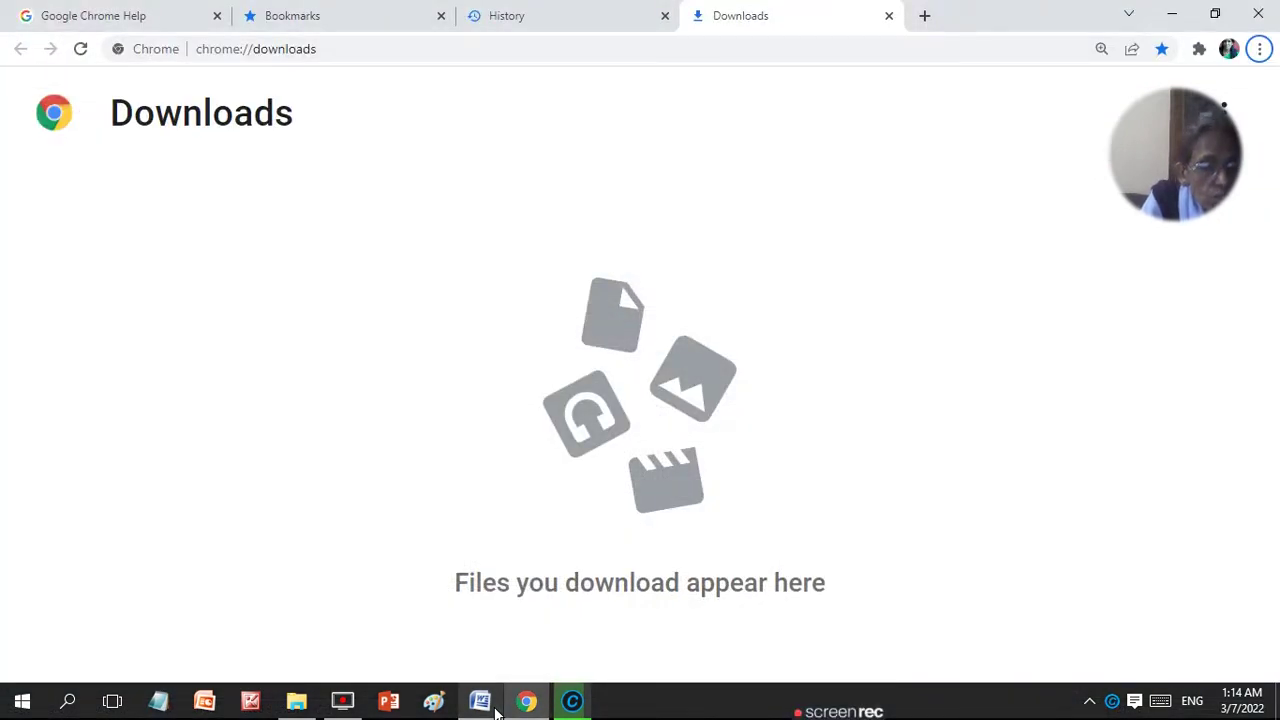
key("alt+shift+t")
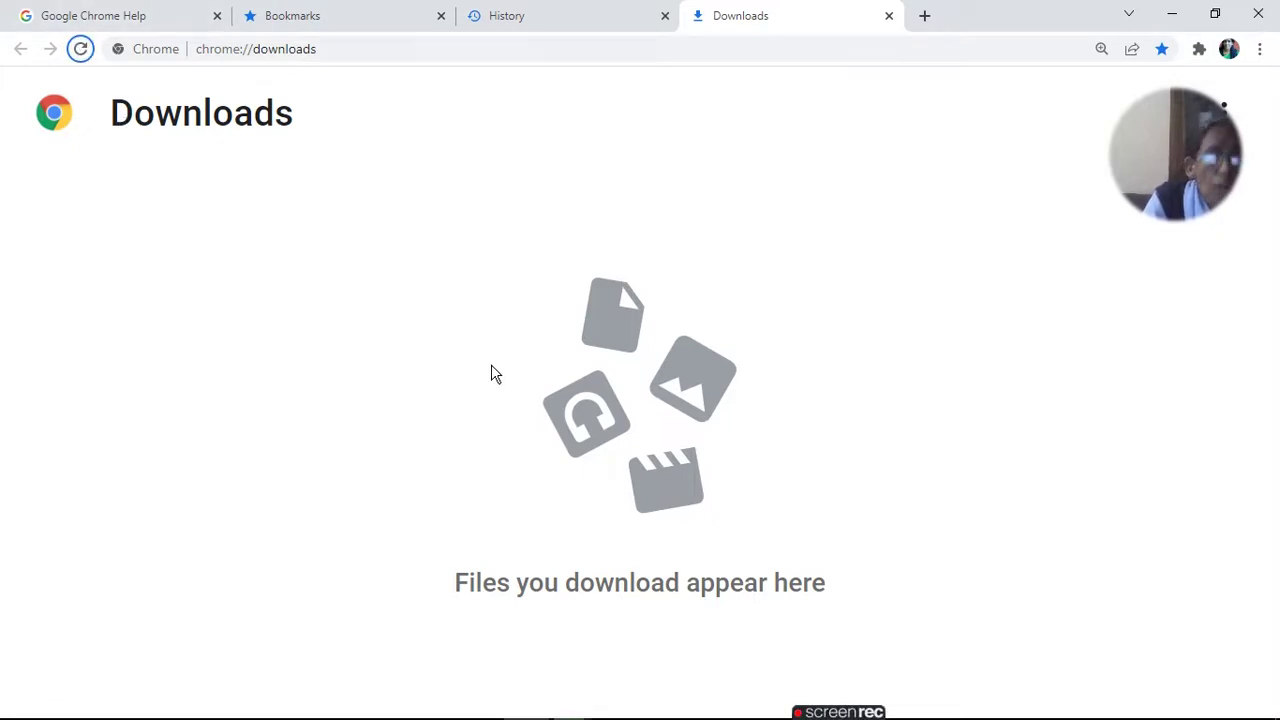
key("F10")
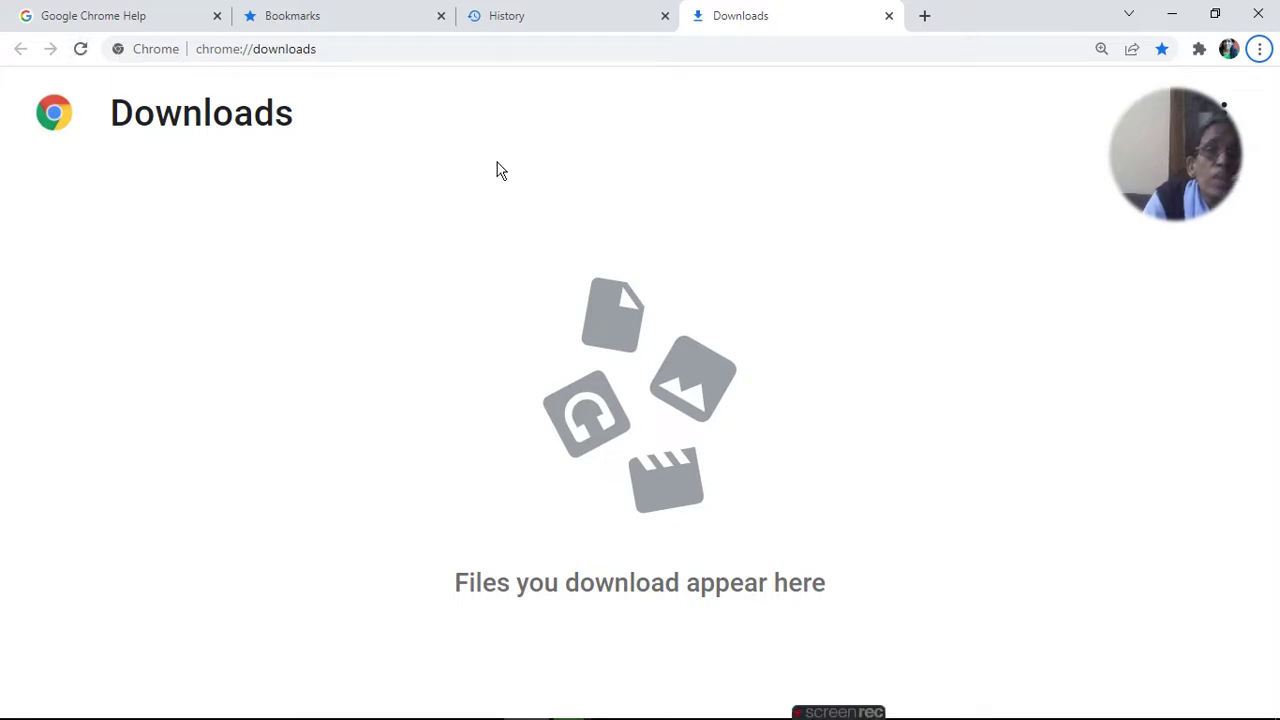
mouse_move(300, 715)
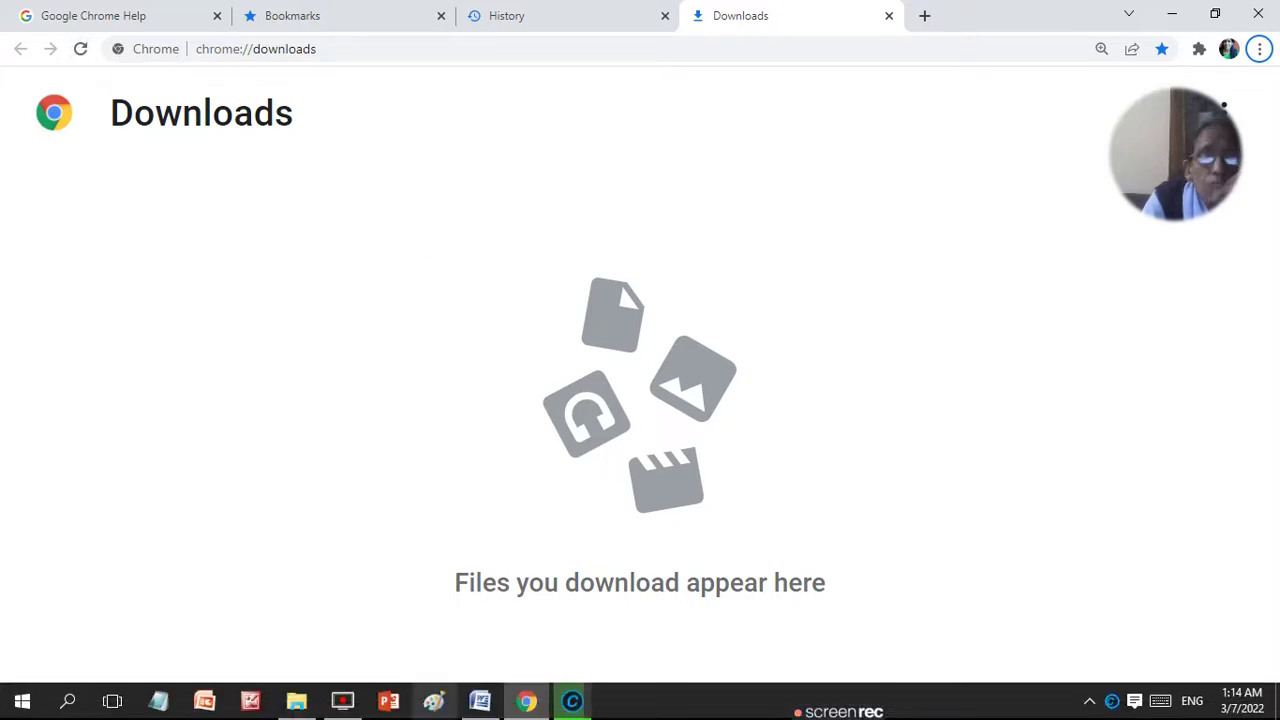
left_click(482, 704)
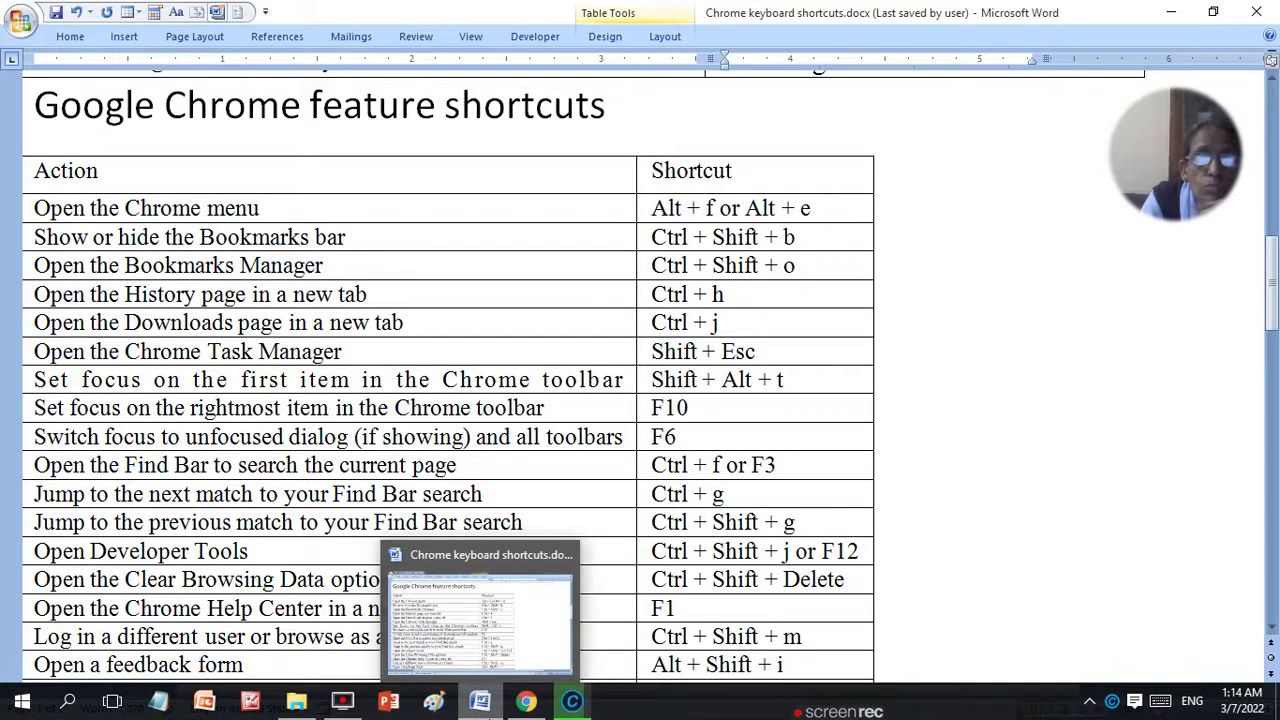
left_click(510, 710)
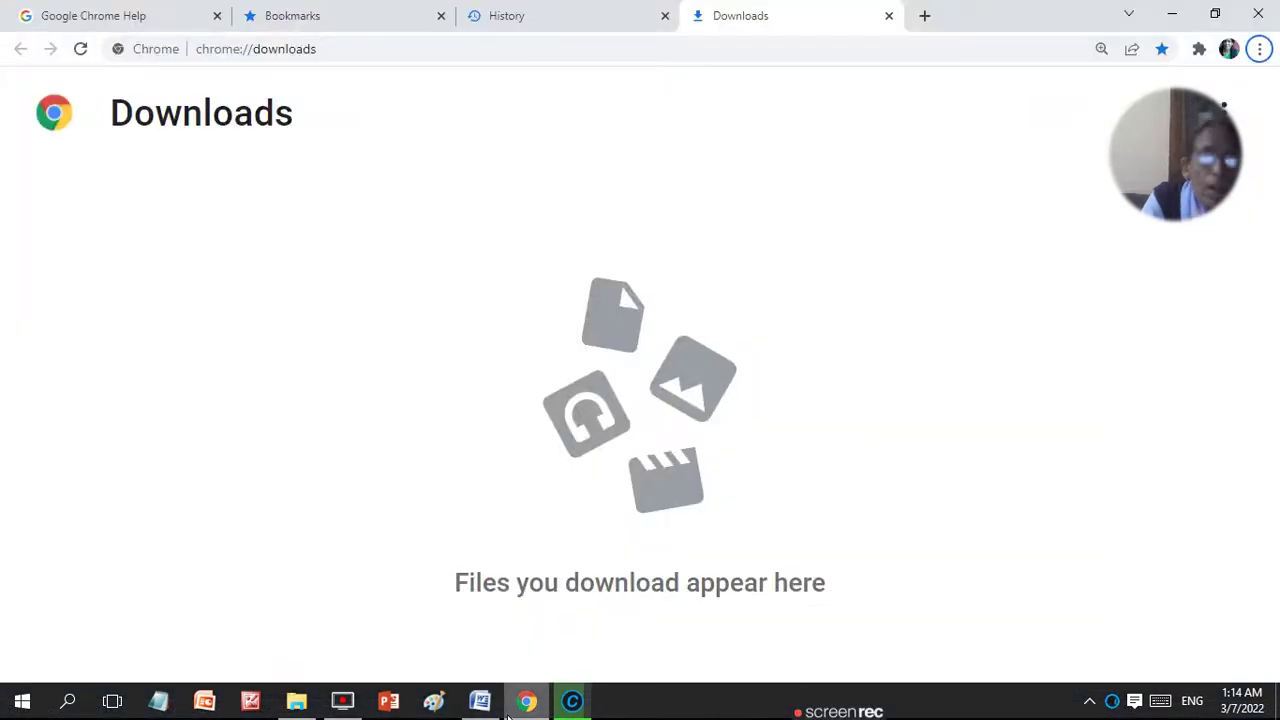
key("F6")
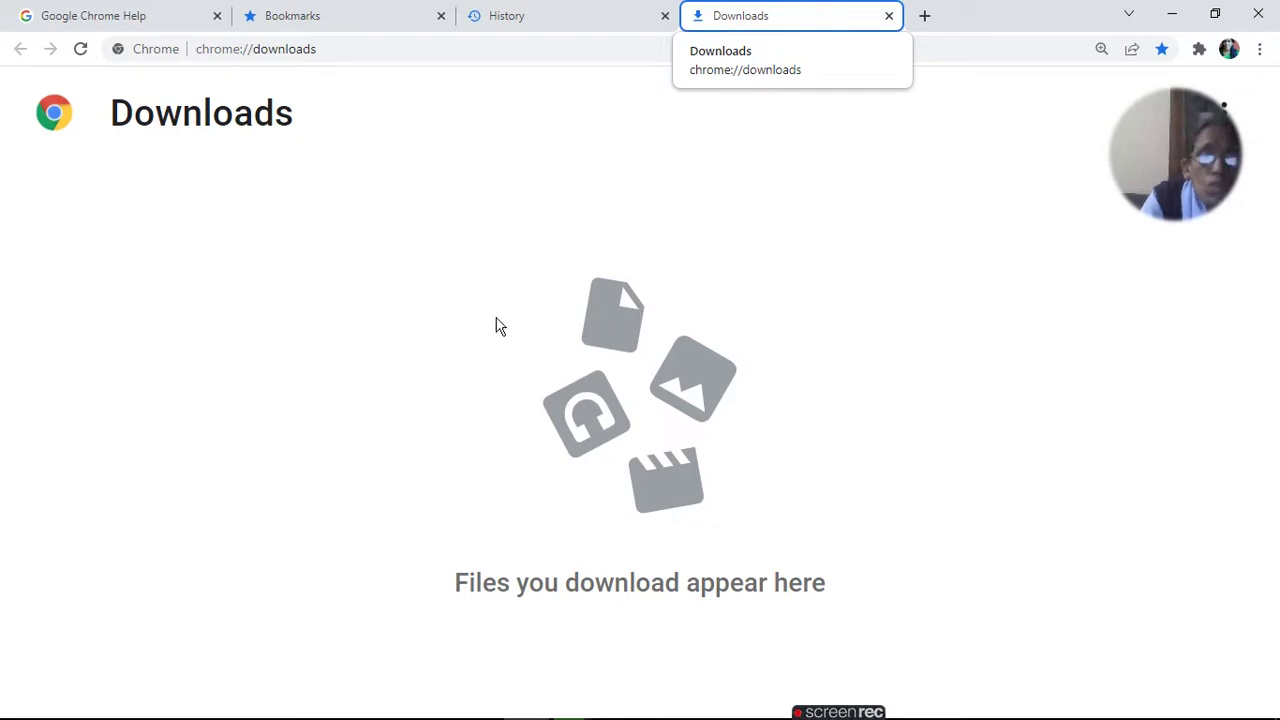
Visit the Bookmarks tab and its search box, then switch back to the Google Chrome Help tab.
left_click(480, 703)
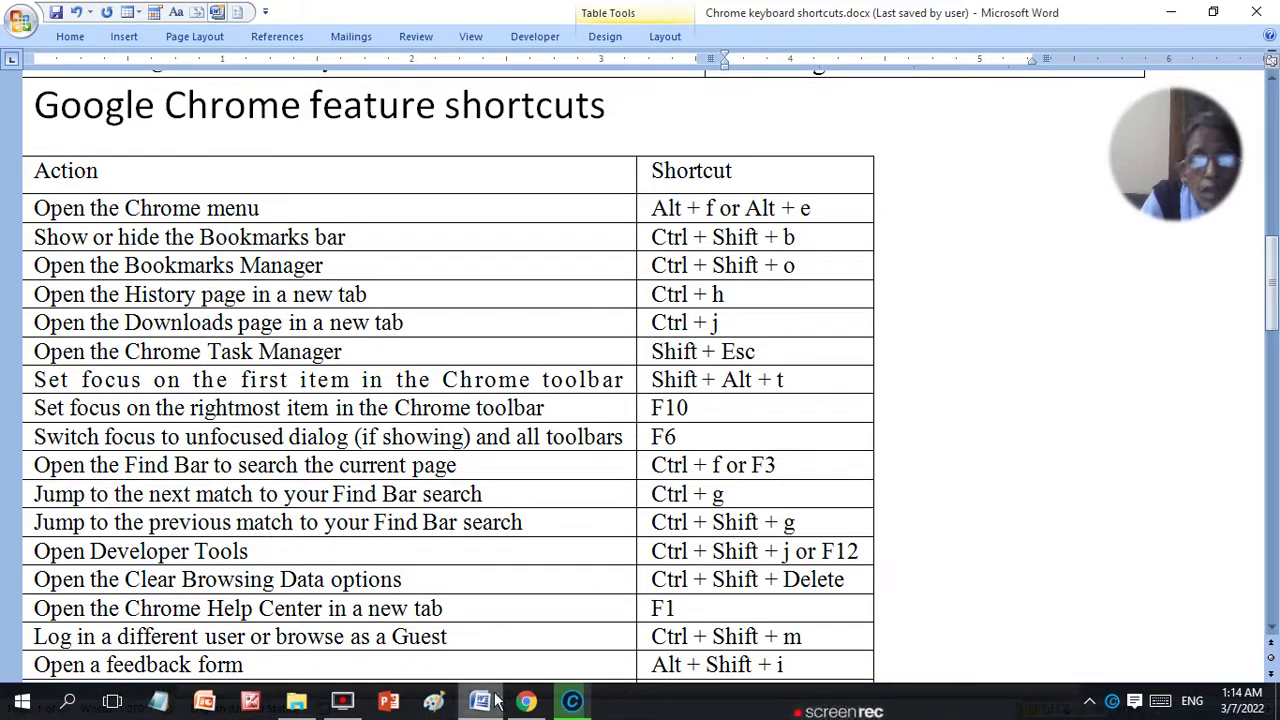
left_click(530, 703)
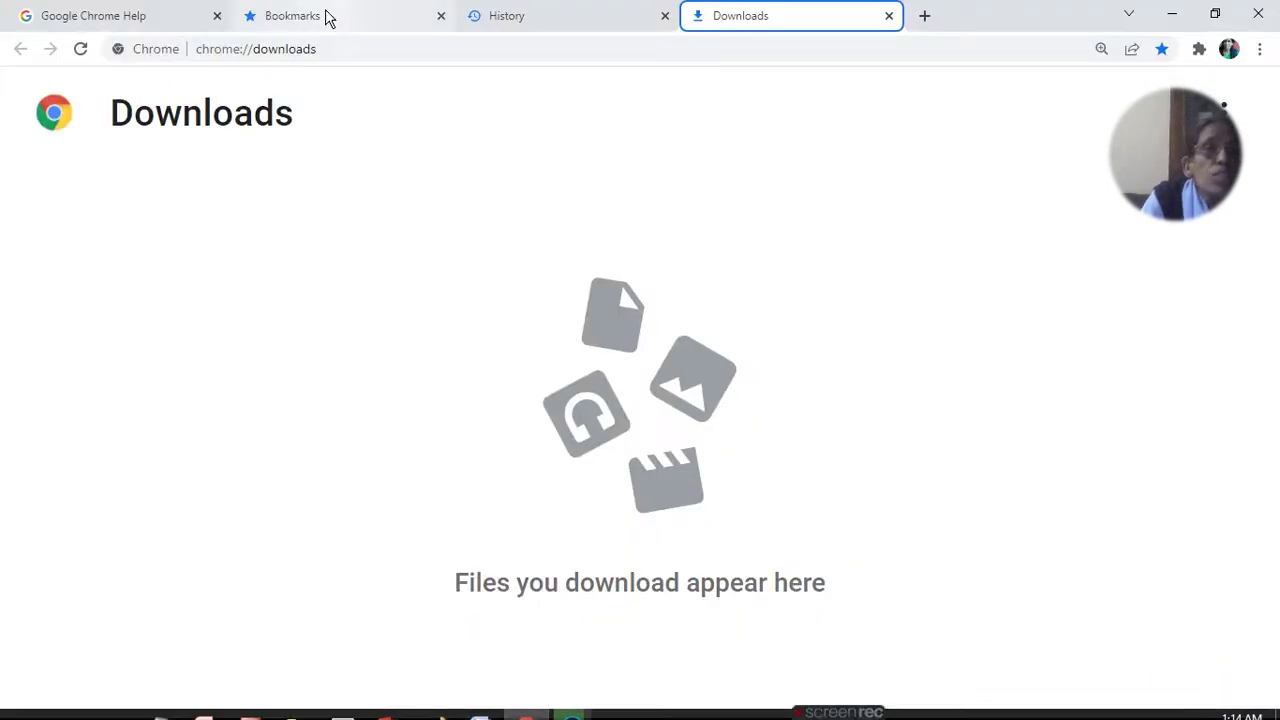
left_click(327, 16)
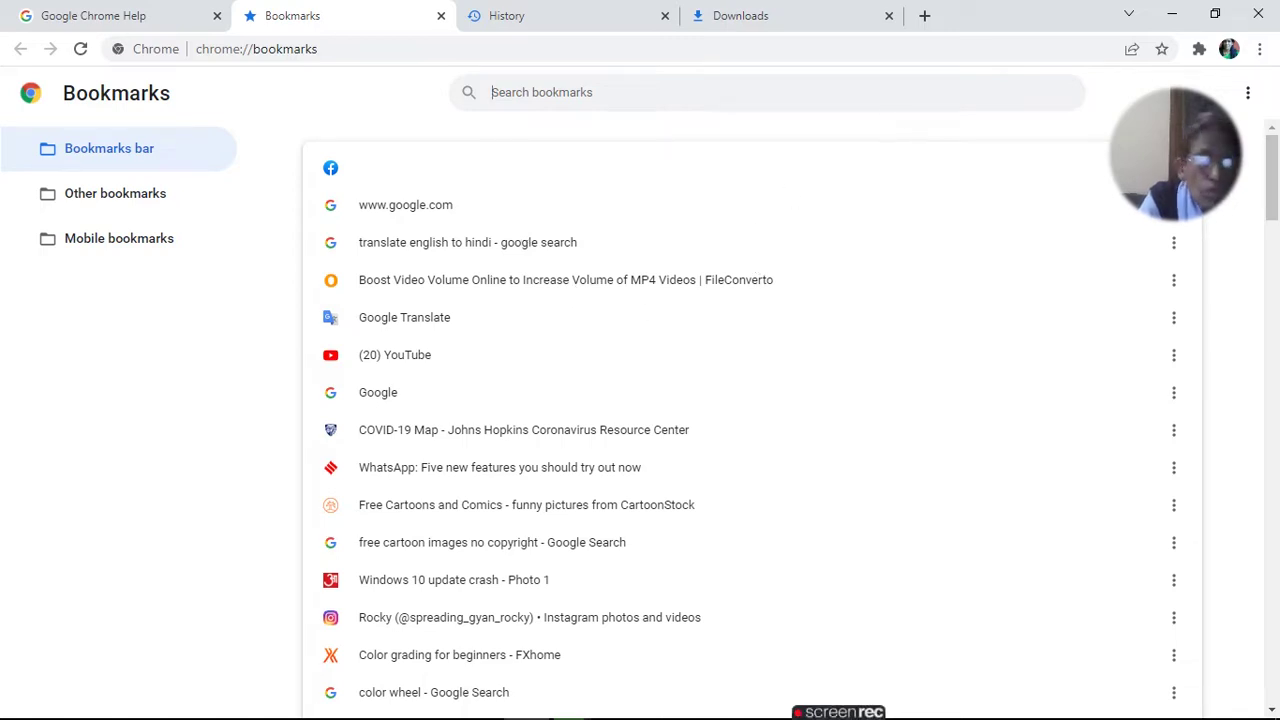
left_click(946, 103)
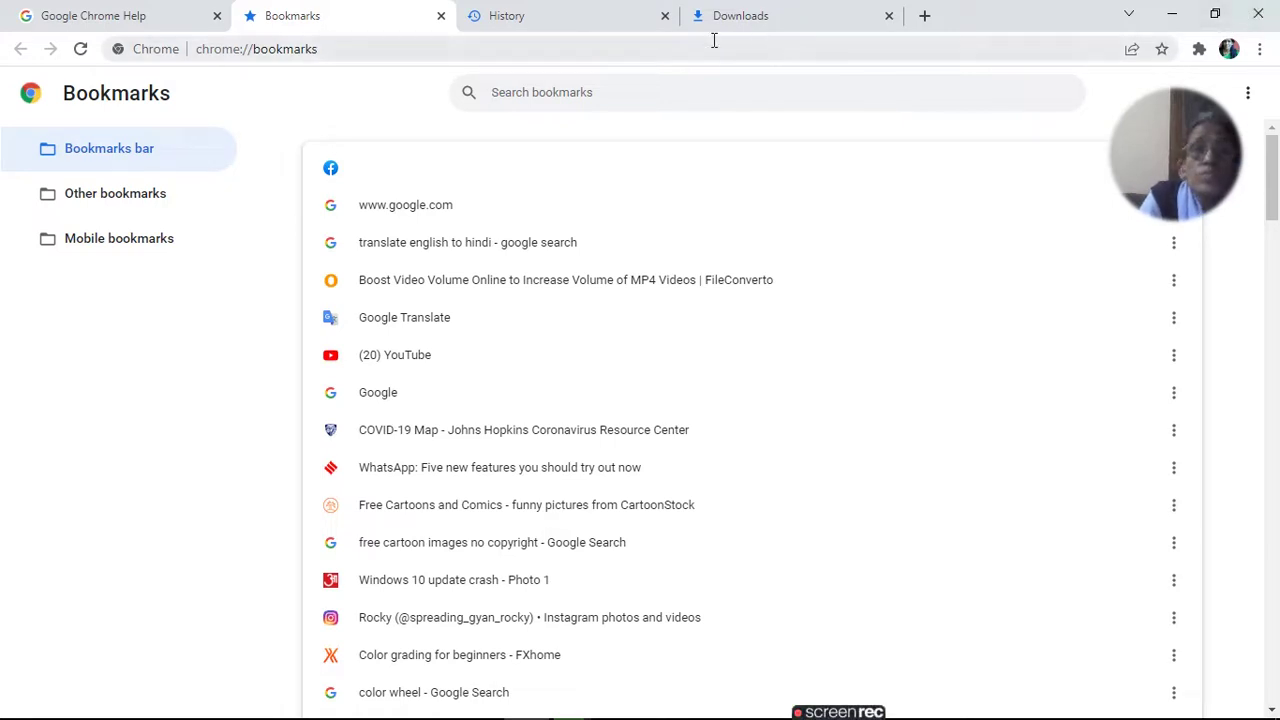
key("ctrl+shift+Tab")
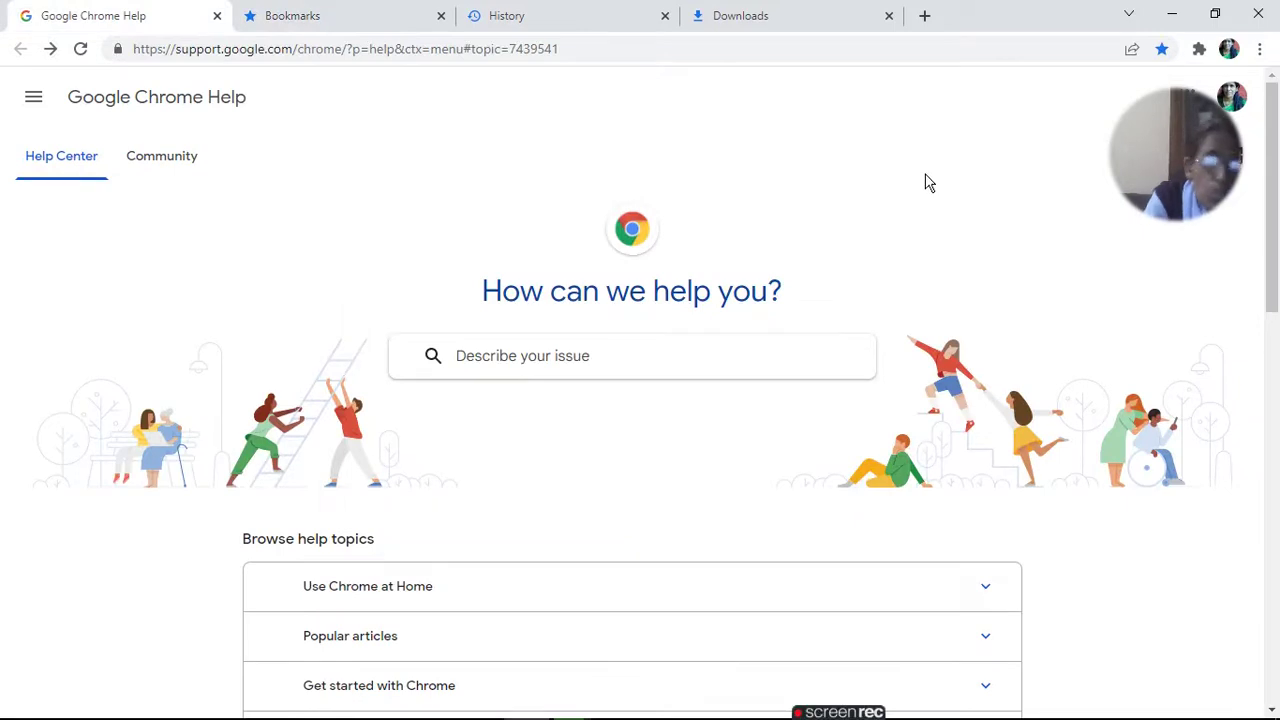
Search the help page for 'CHROME' with the Ctrl+F find bar.
key("ctrl+f")
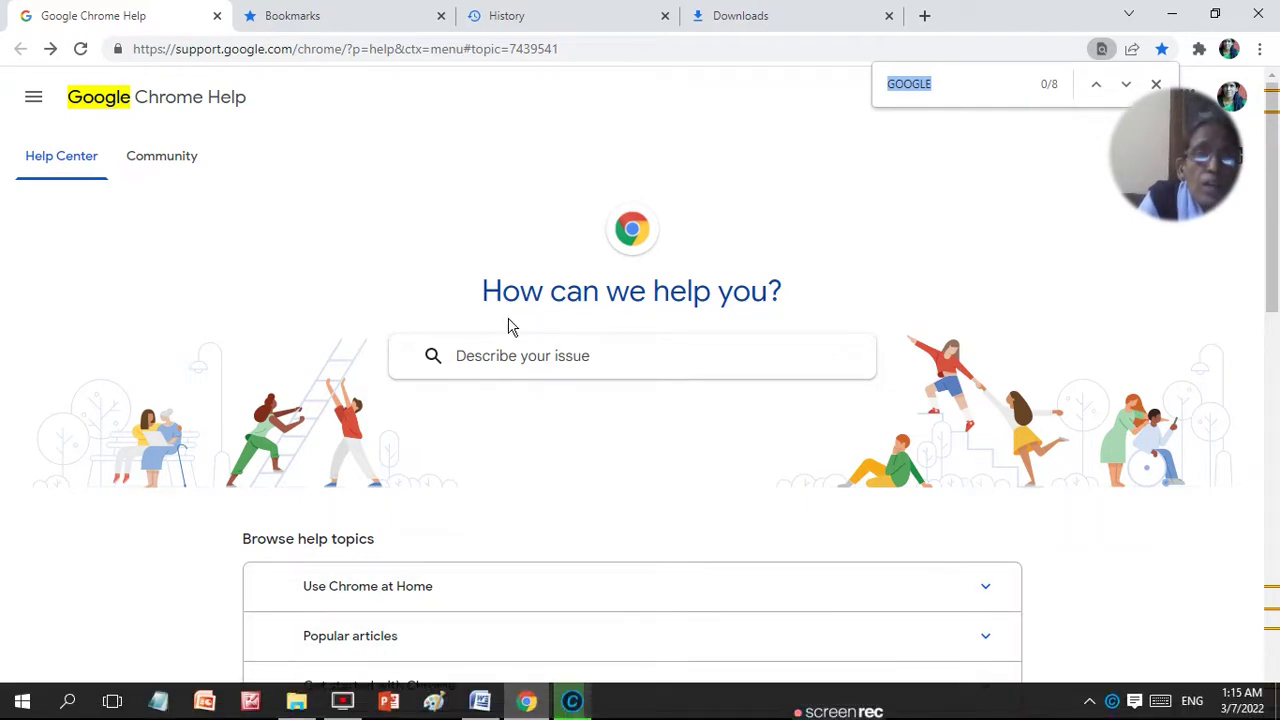
type("CH")
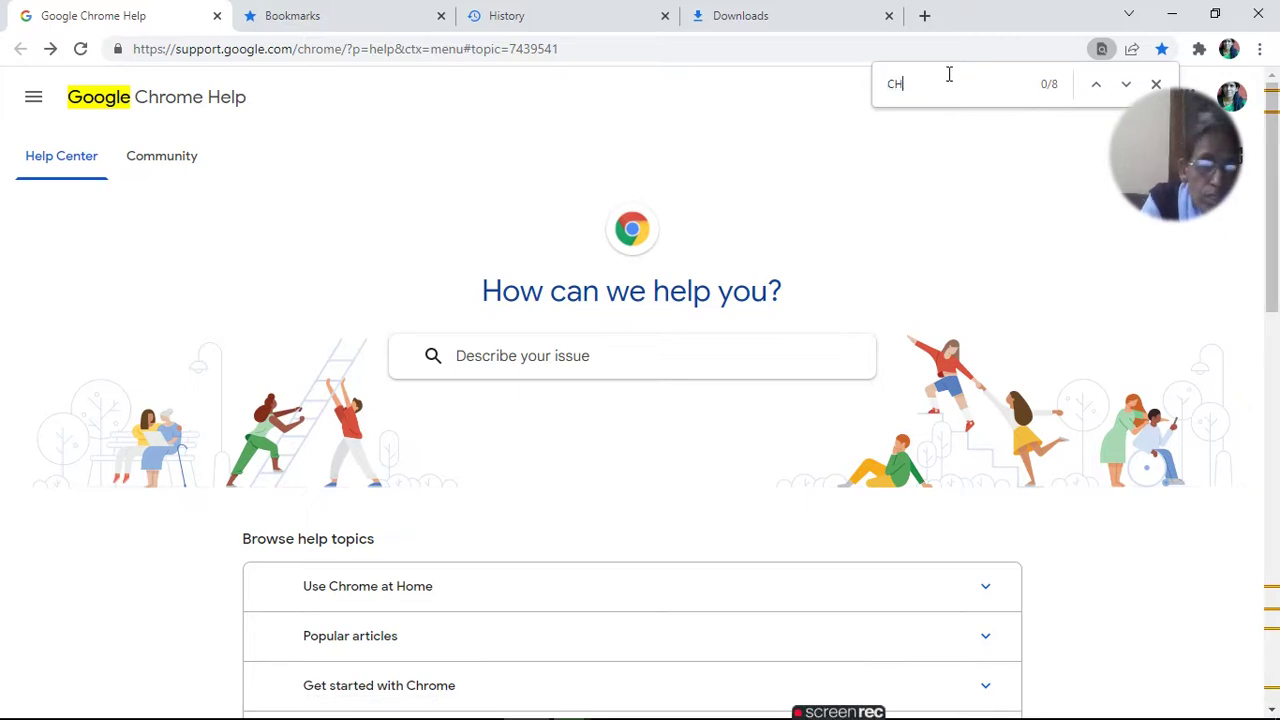
type("ROME")
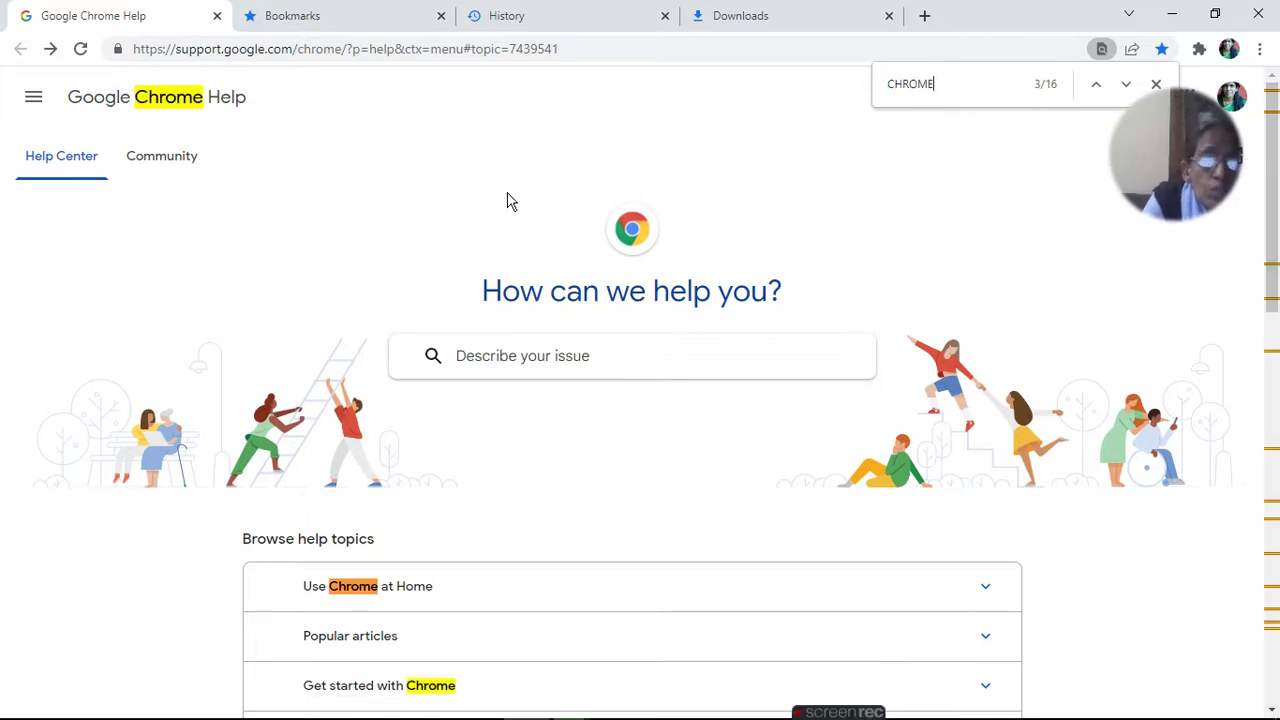
mouse_move(1272, 301)
left_mouse_down()
mouse_move(1274, 432)
mouse_move(1274, 354)
left_mouse_up()
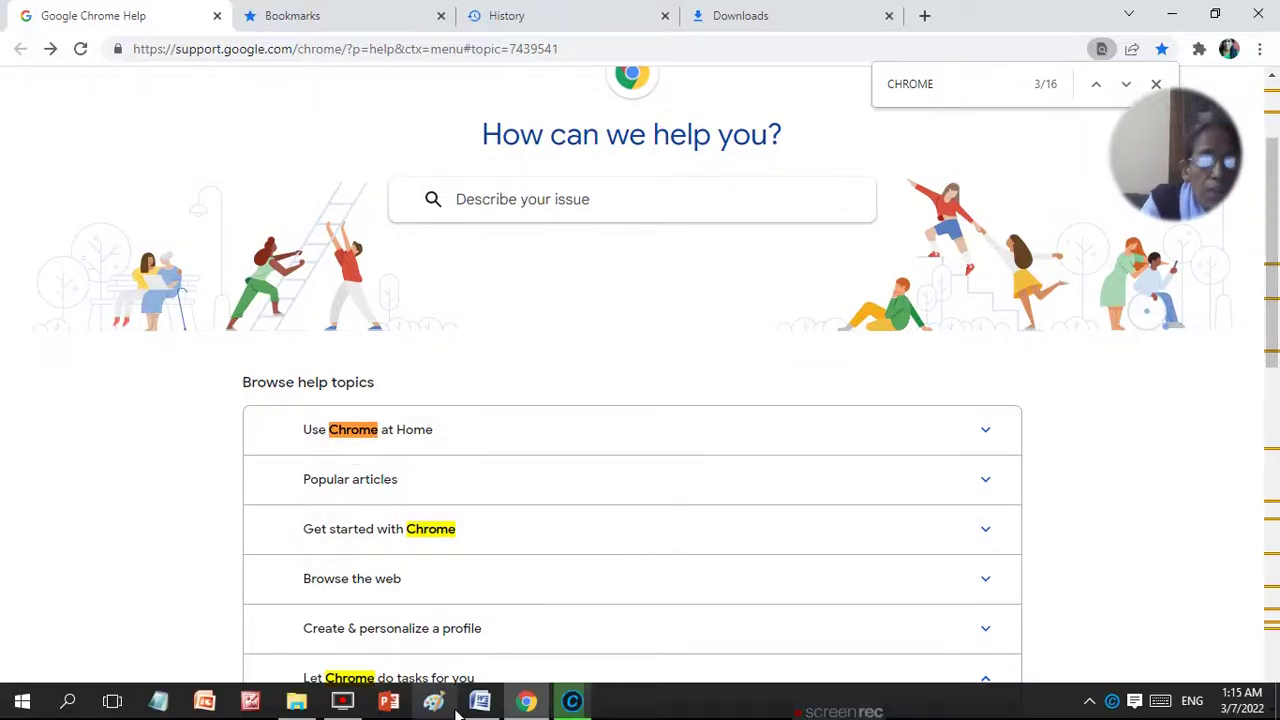
Step forward twice and back once through the CHROME matches, checking the Word table between.
left_click(484, 704)
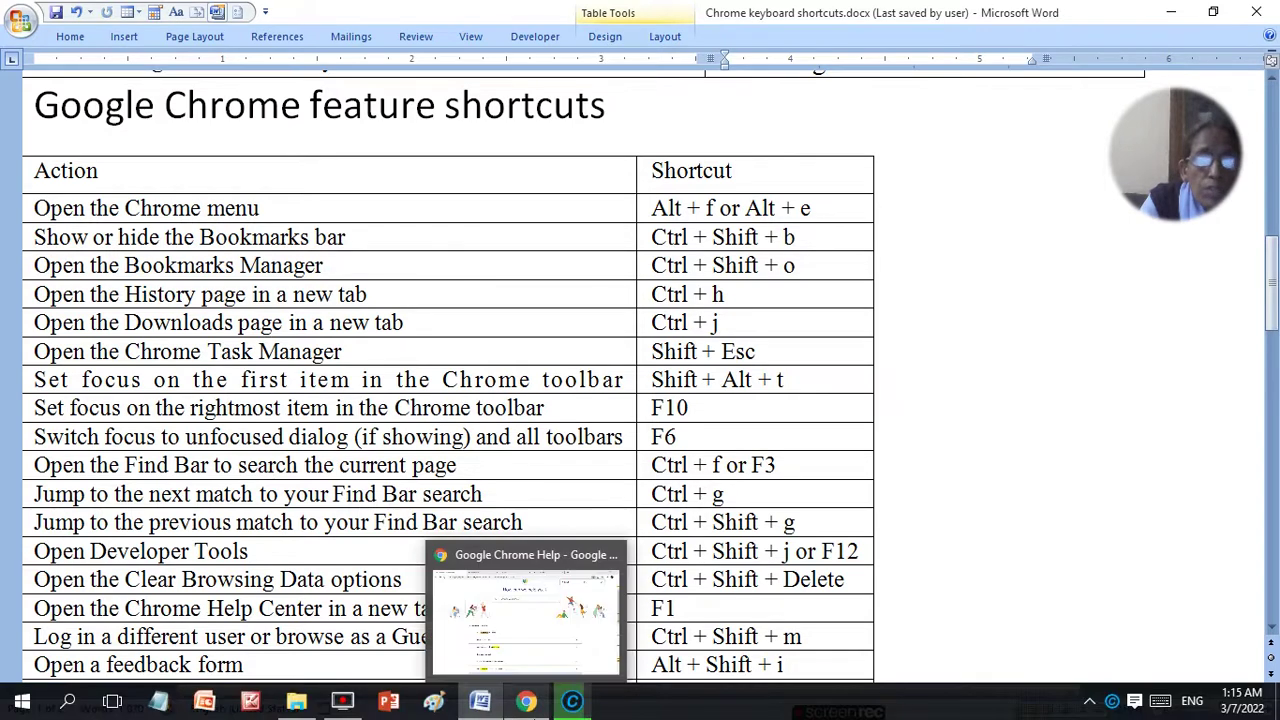
left_click(527, 702)
key("Return")
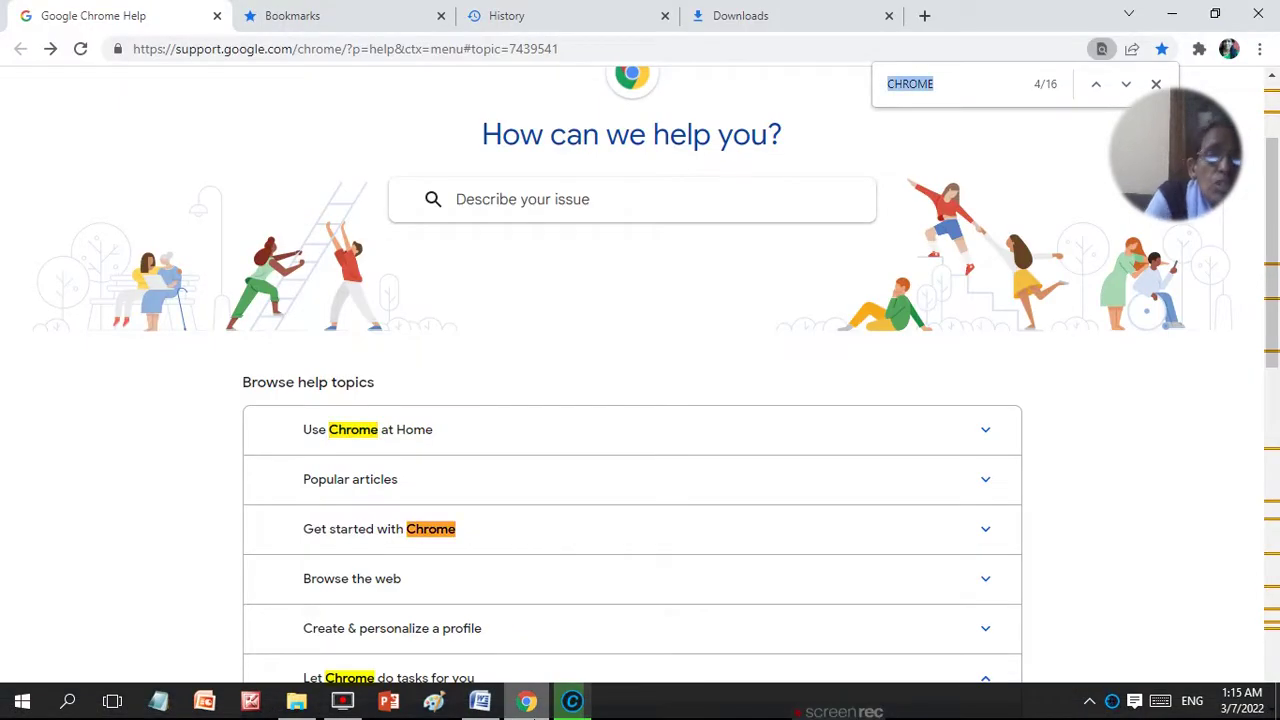
key("Return")
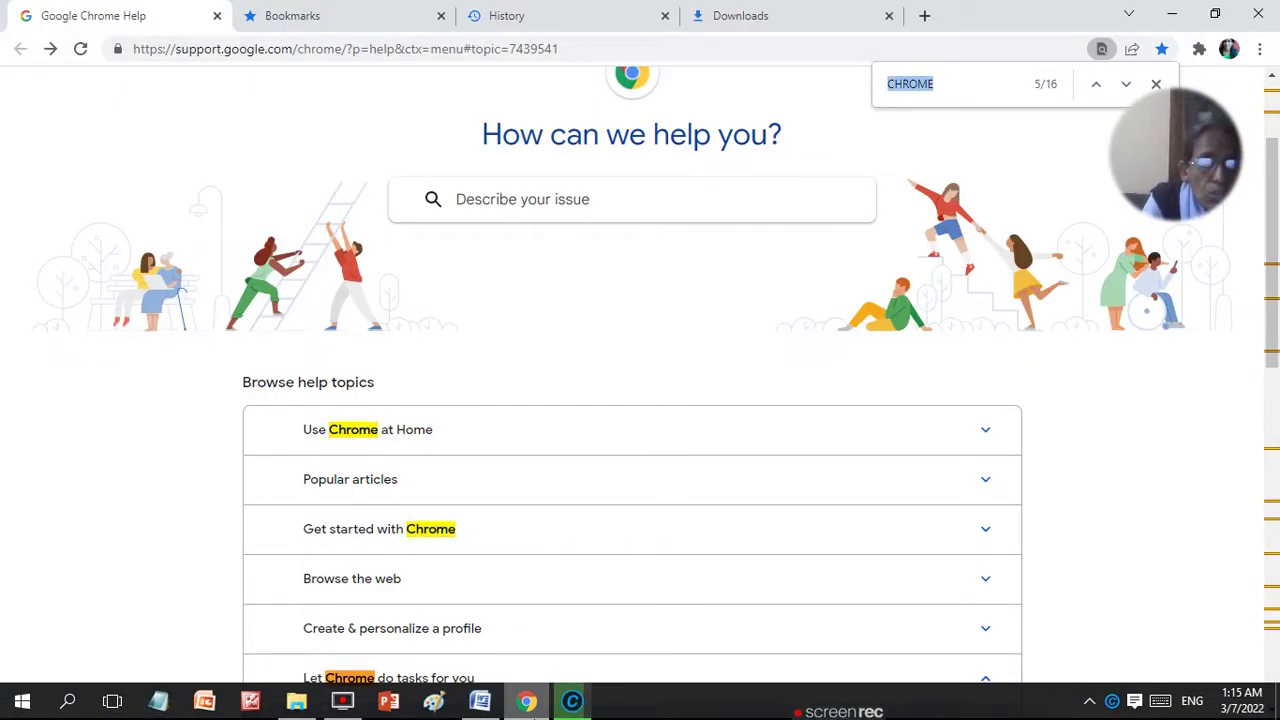
key("shift+Return")
key("shift+Return")
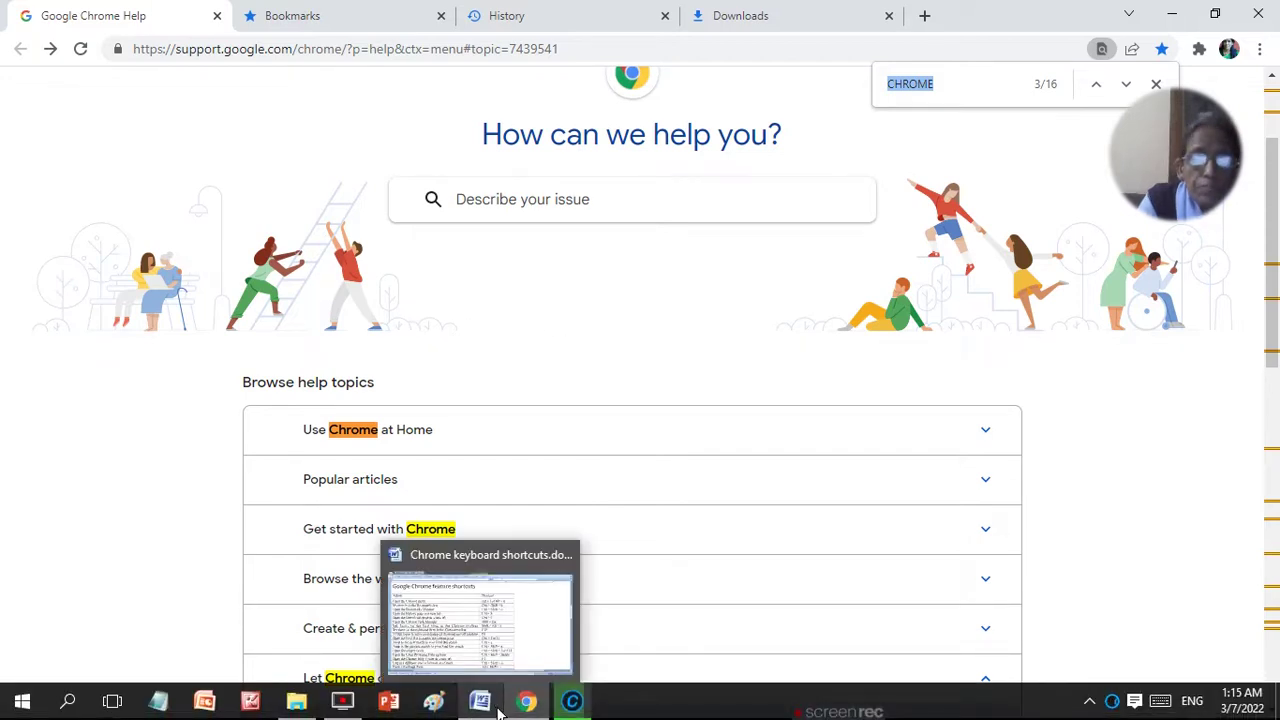
left_click(499, 708)
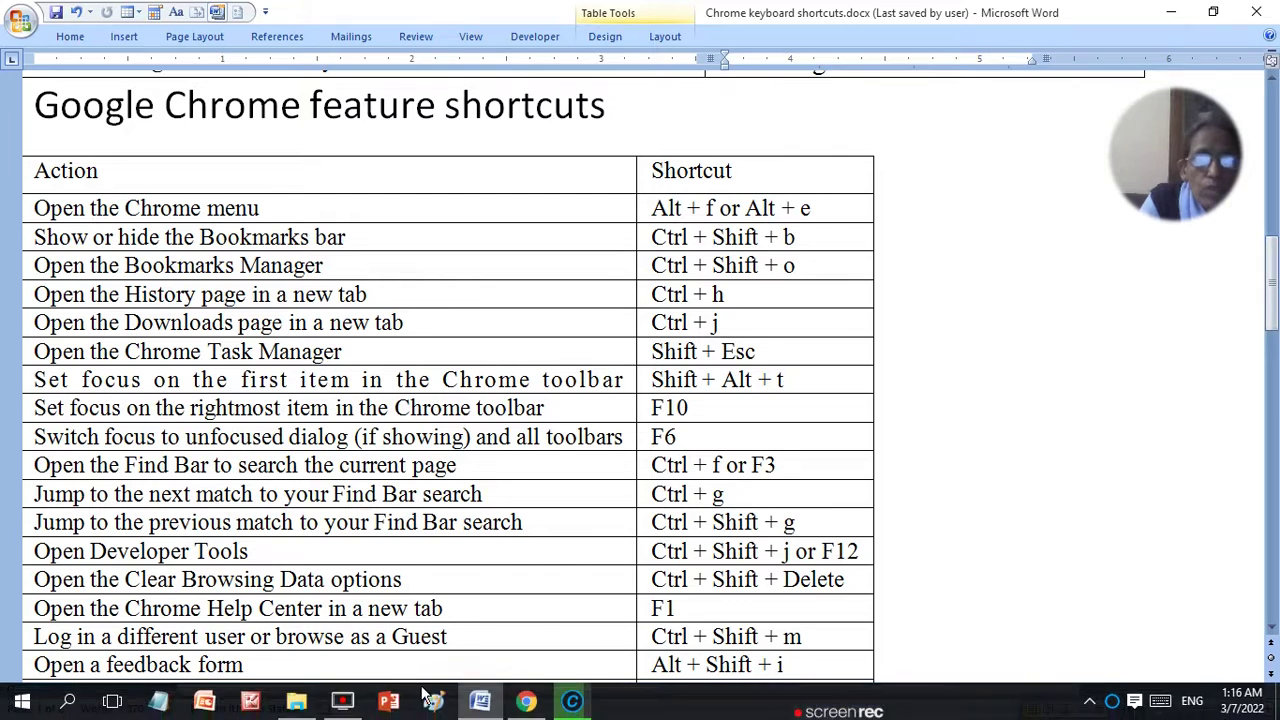
left_click(524, 706)
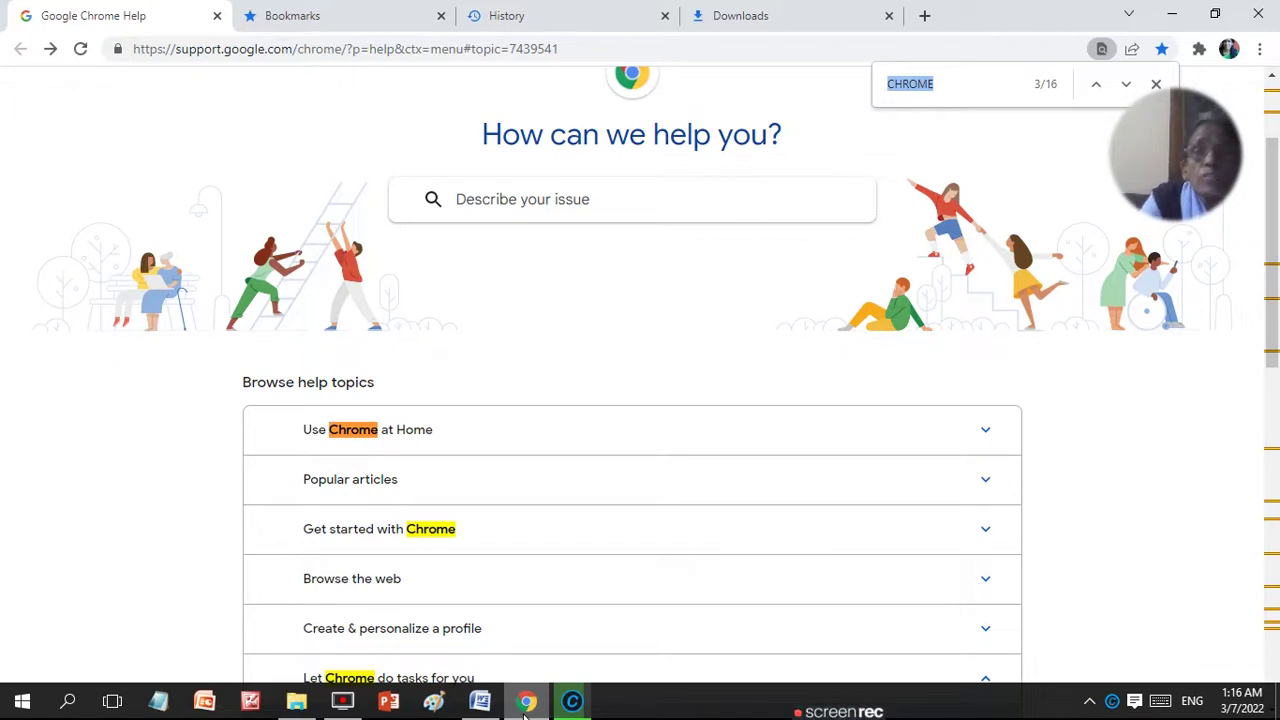
Open developer tools with Ctrl+Shift+I and set the Console filter to verbose messages.
key("ctrl+shift+i")
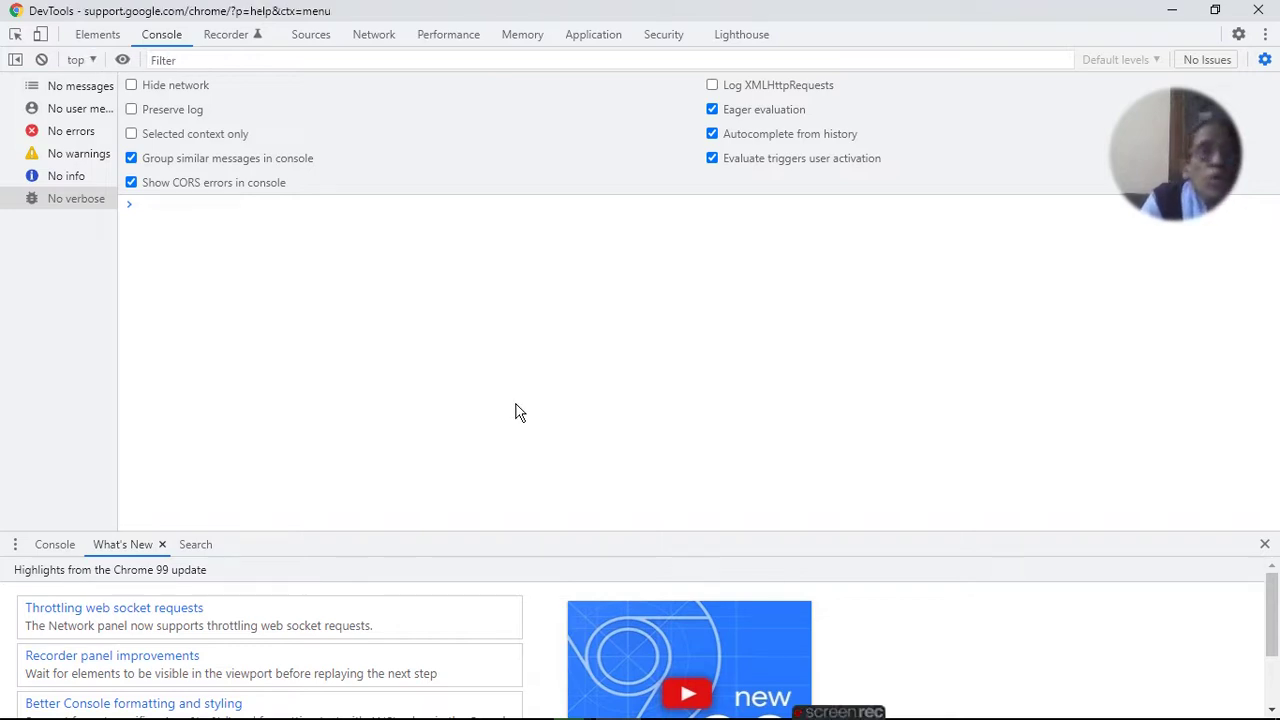
left_click(75, 199)
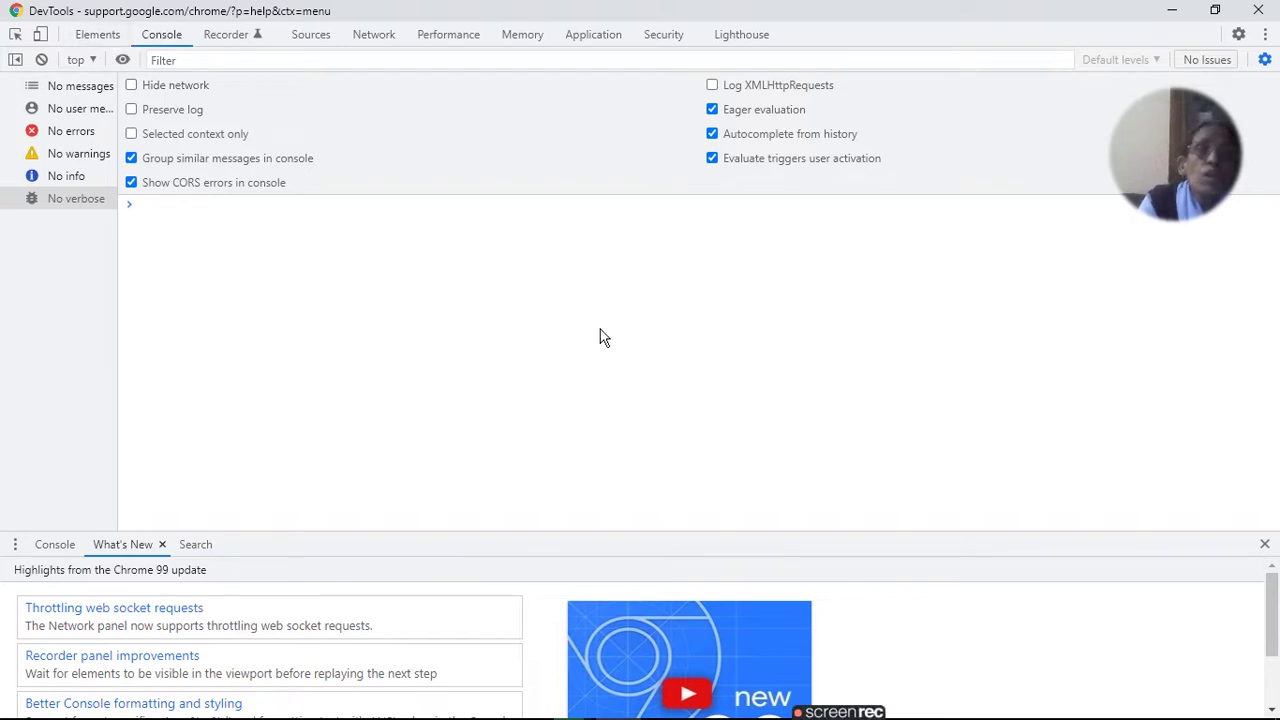
left_click(88, 44)
left_click(173, 42)
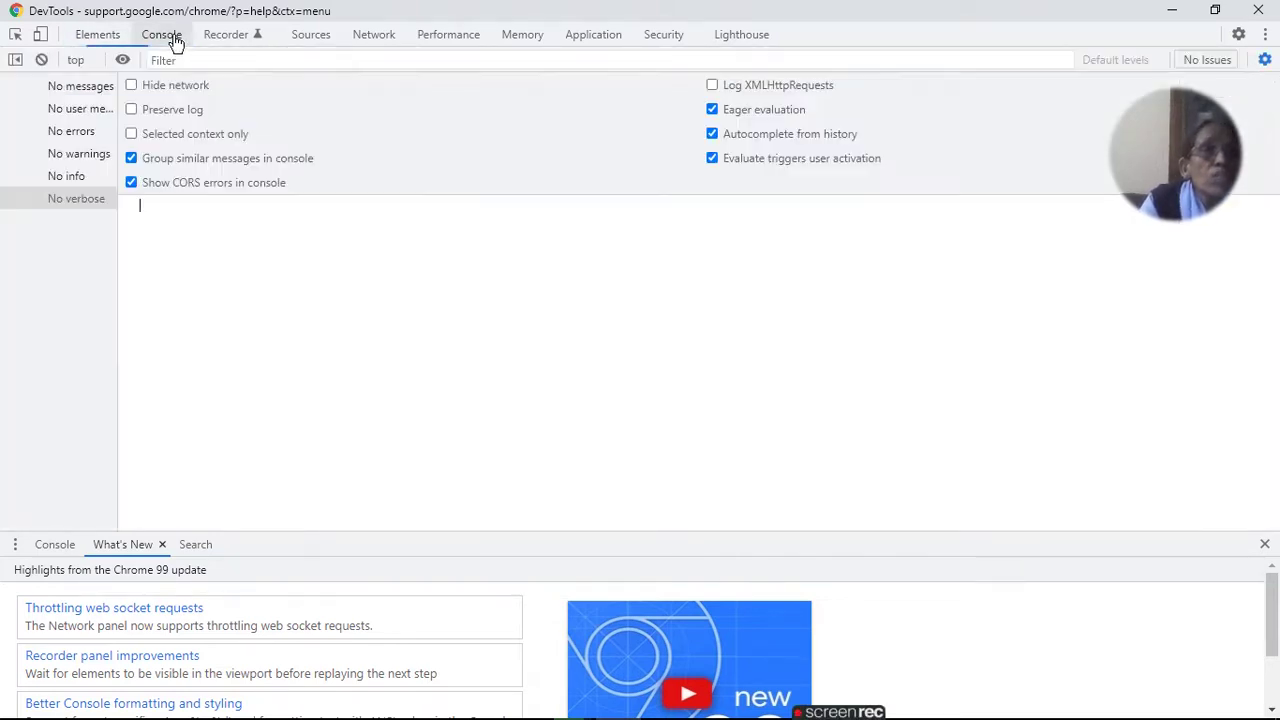
Look through the Recorder, Sources, Network, Performance, Memory, Application and Security panels.
left_click(220, 38)
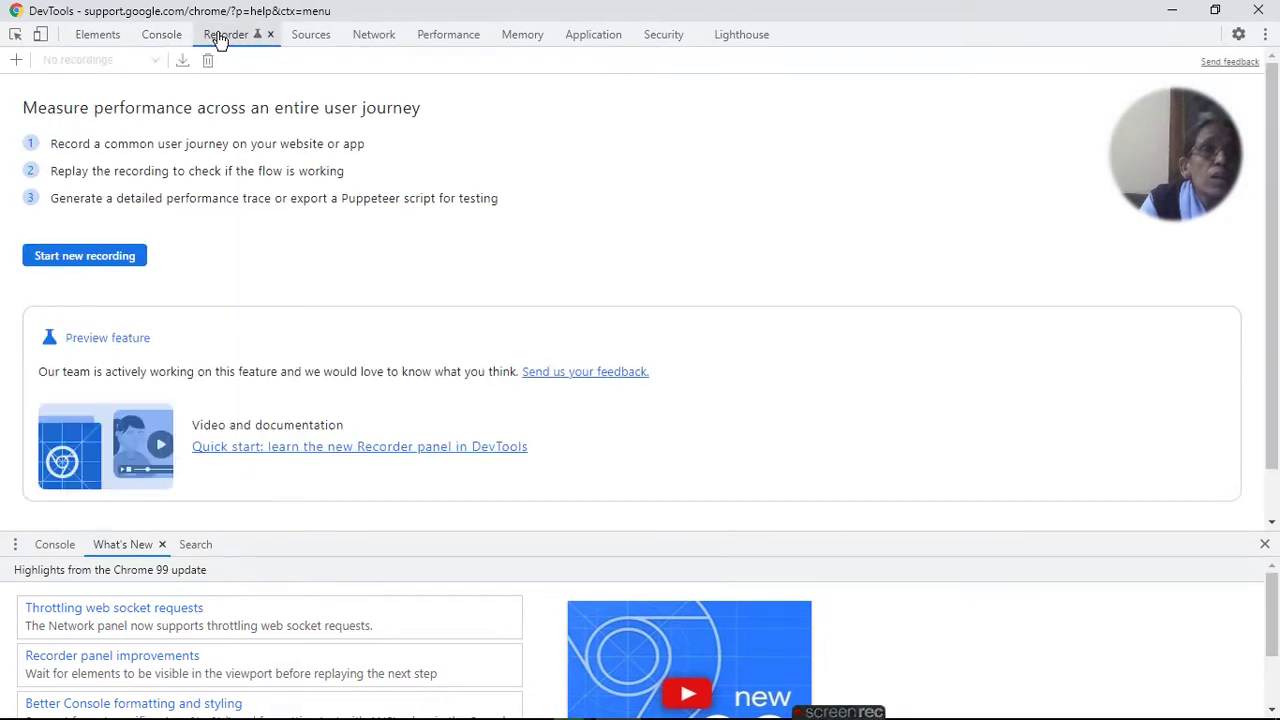
left_click(320, 40)
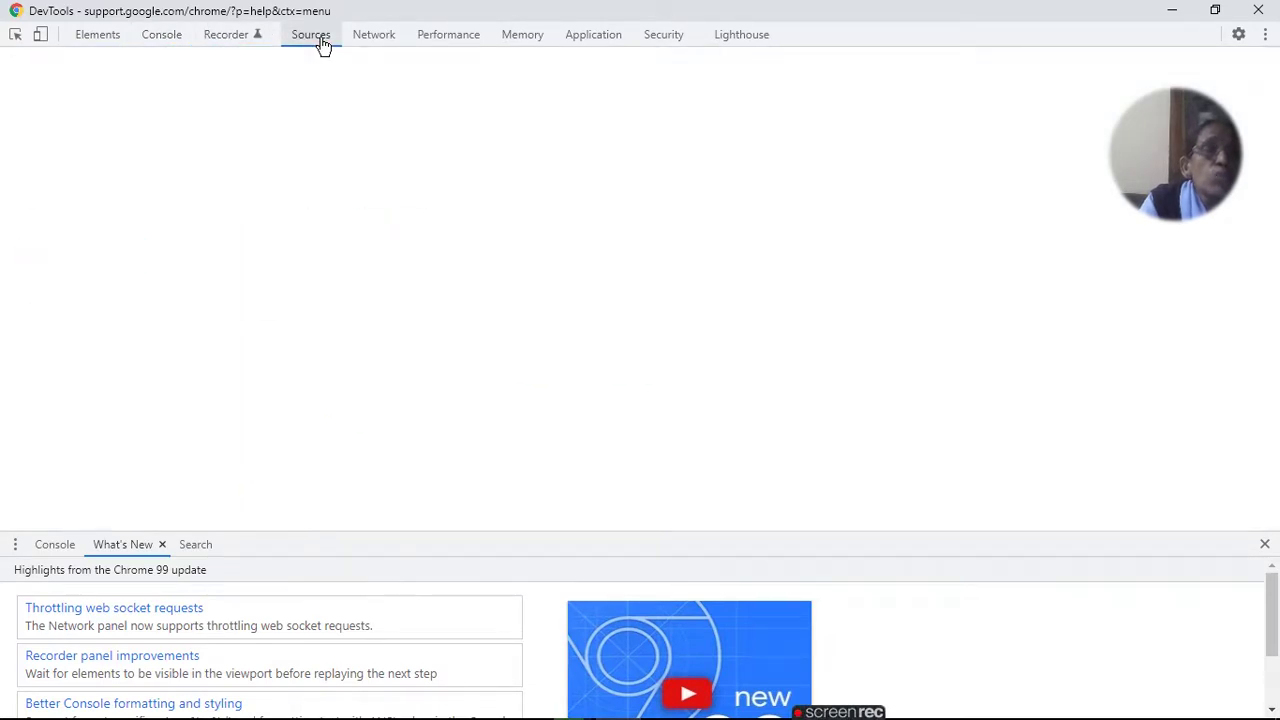
left_click(393, 45)
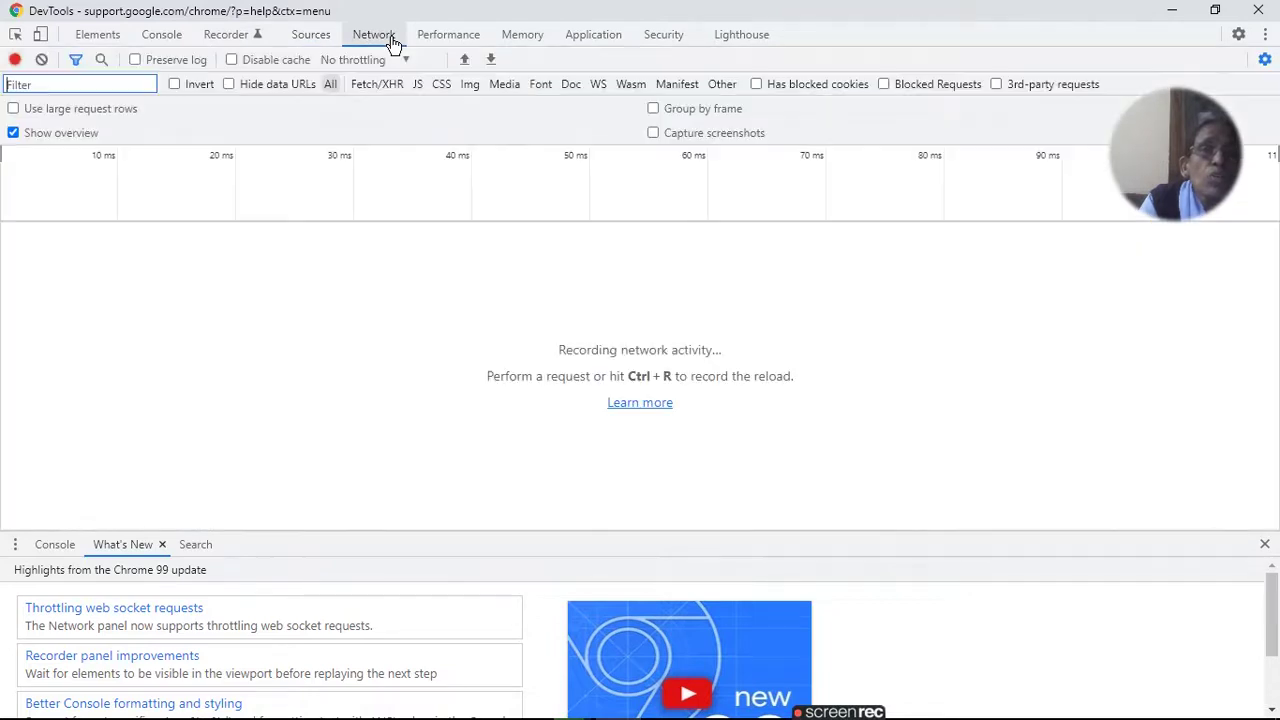
left_click(478, 40)
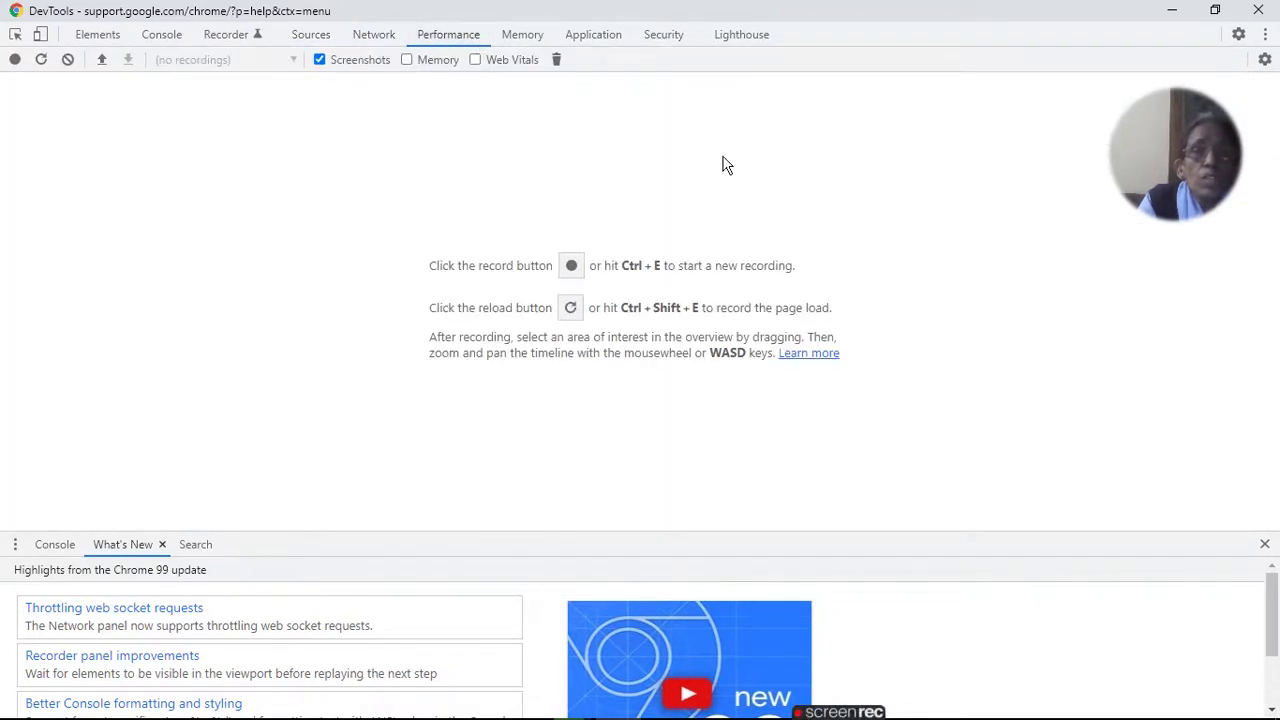
left_click(520, 42)
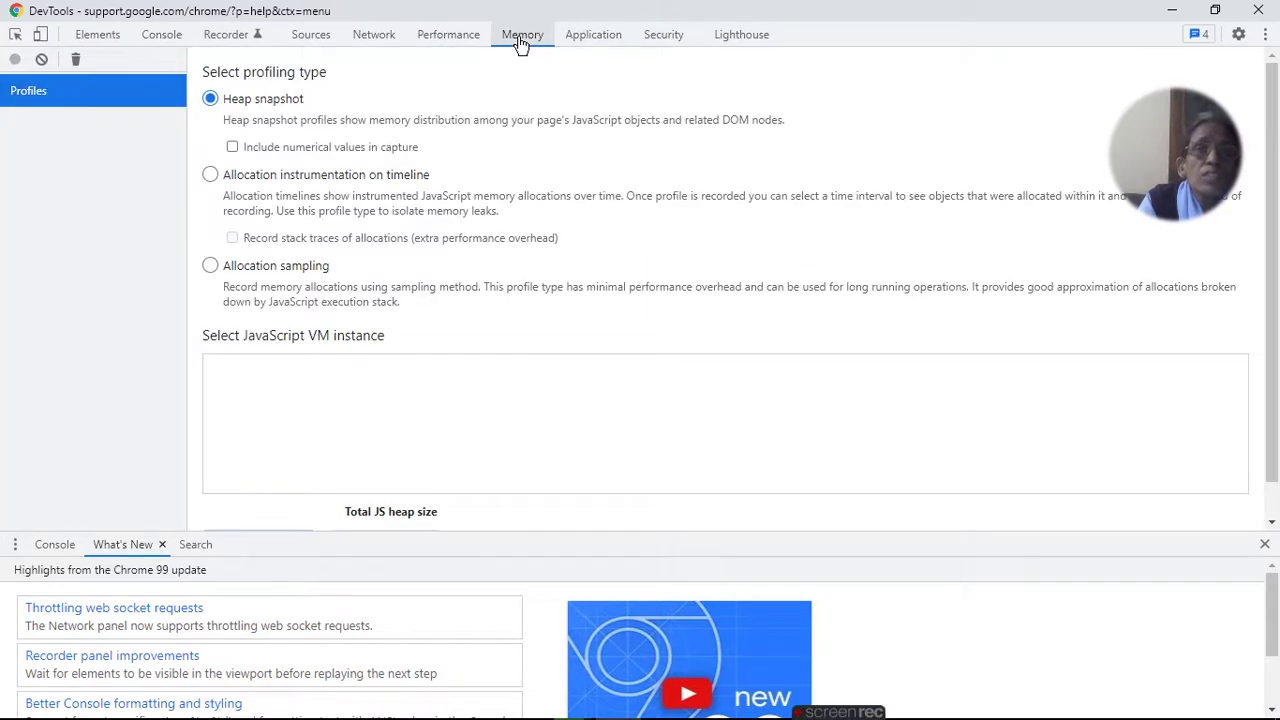
left_click(575, 37)
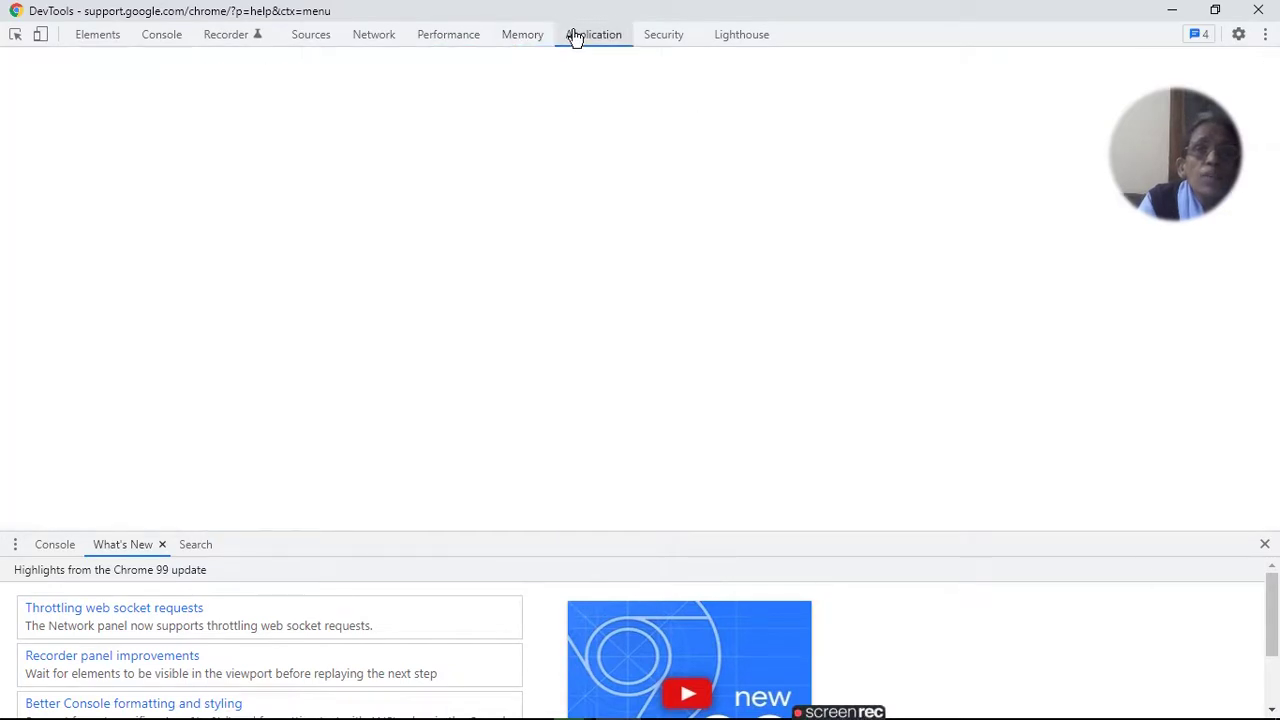
left_click(666, 36)
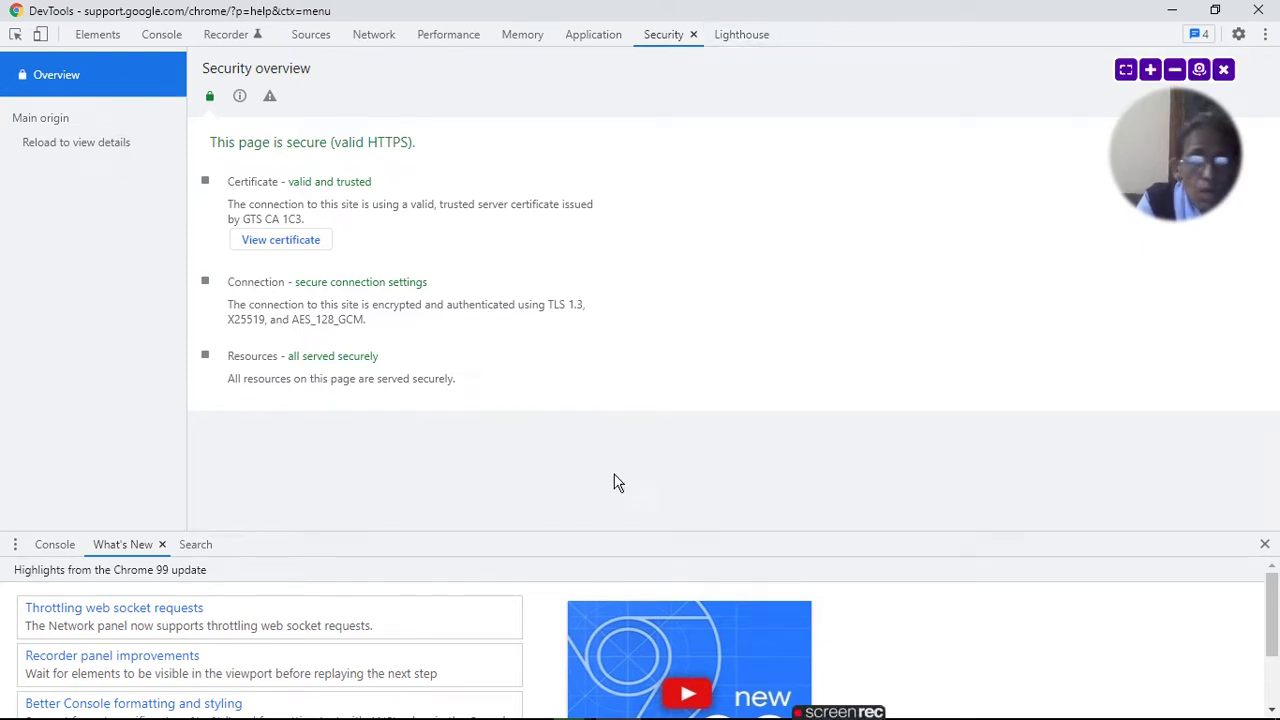
Check the Word table, then close developer tools to reveal the Help page.
left_click(480, 701)
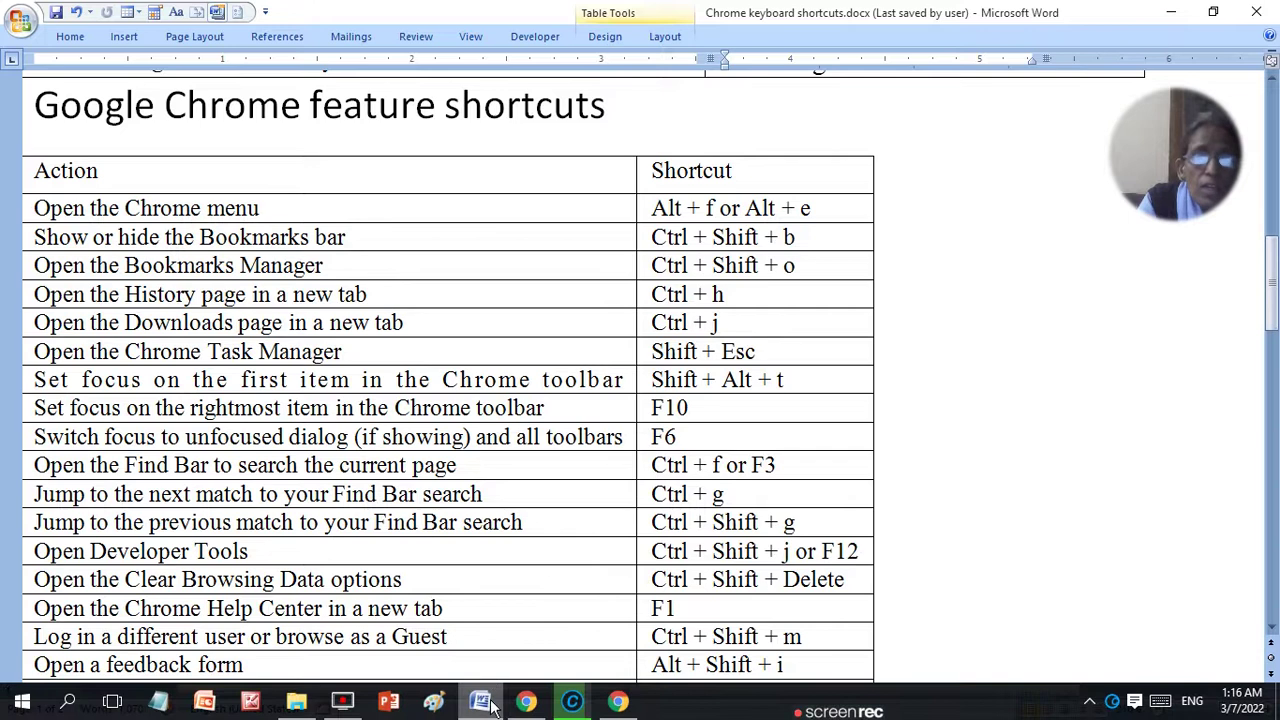
left_click(489, 709)
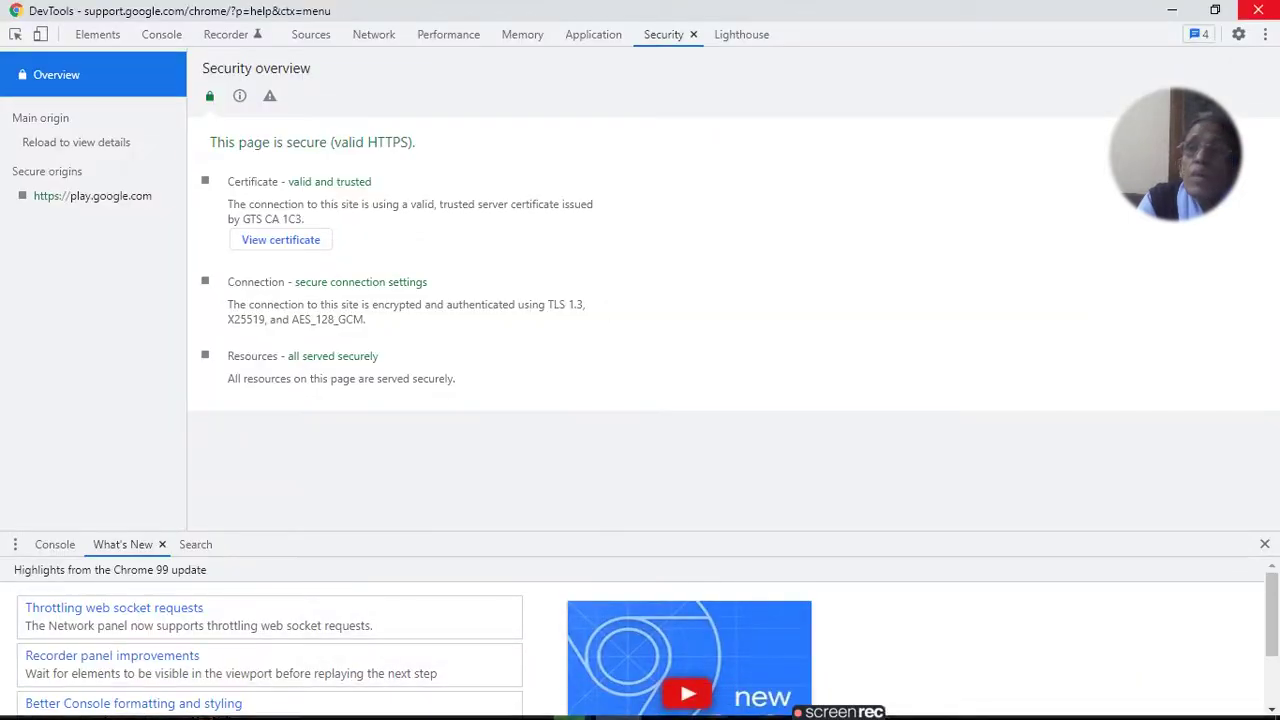
left_click(1258, 10)
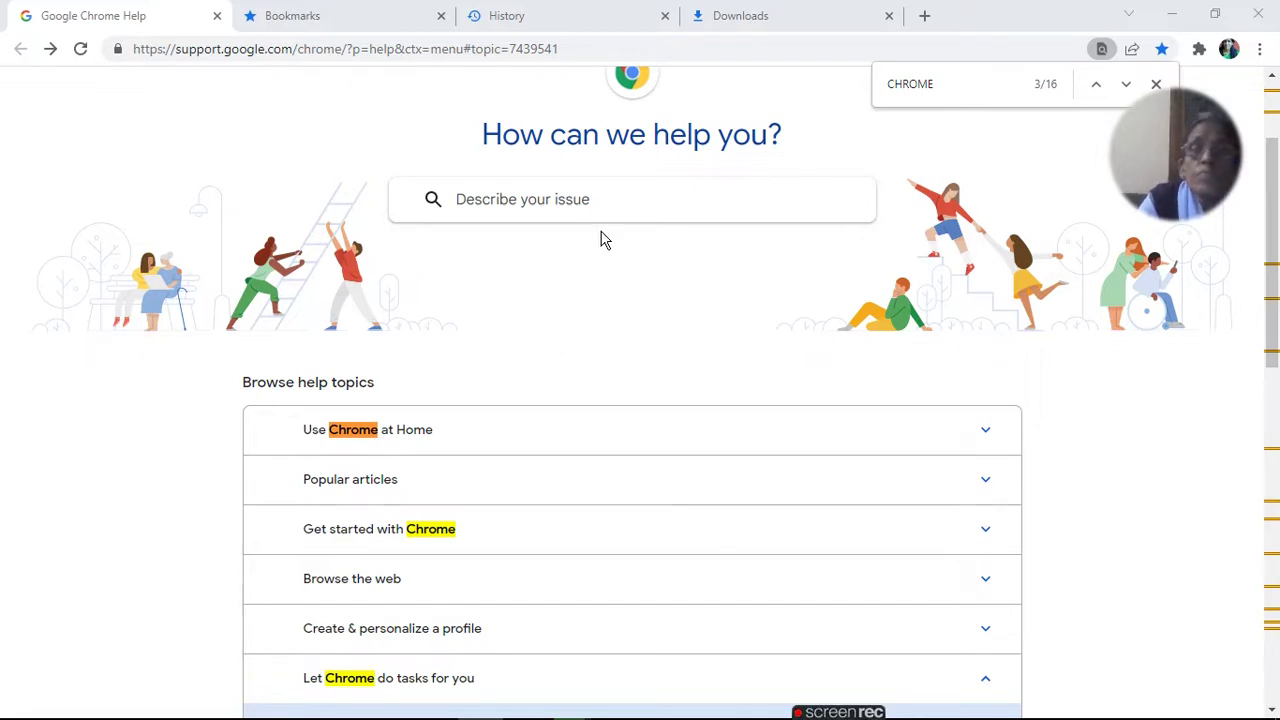
Check the Word table, then expand the Browse the web topic on the Help page.
mouse_move(492, 714)
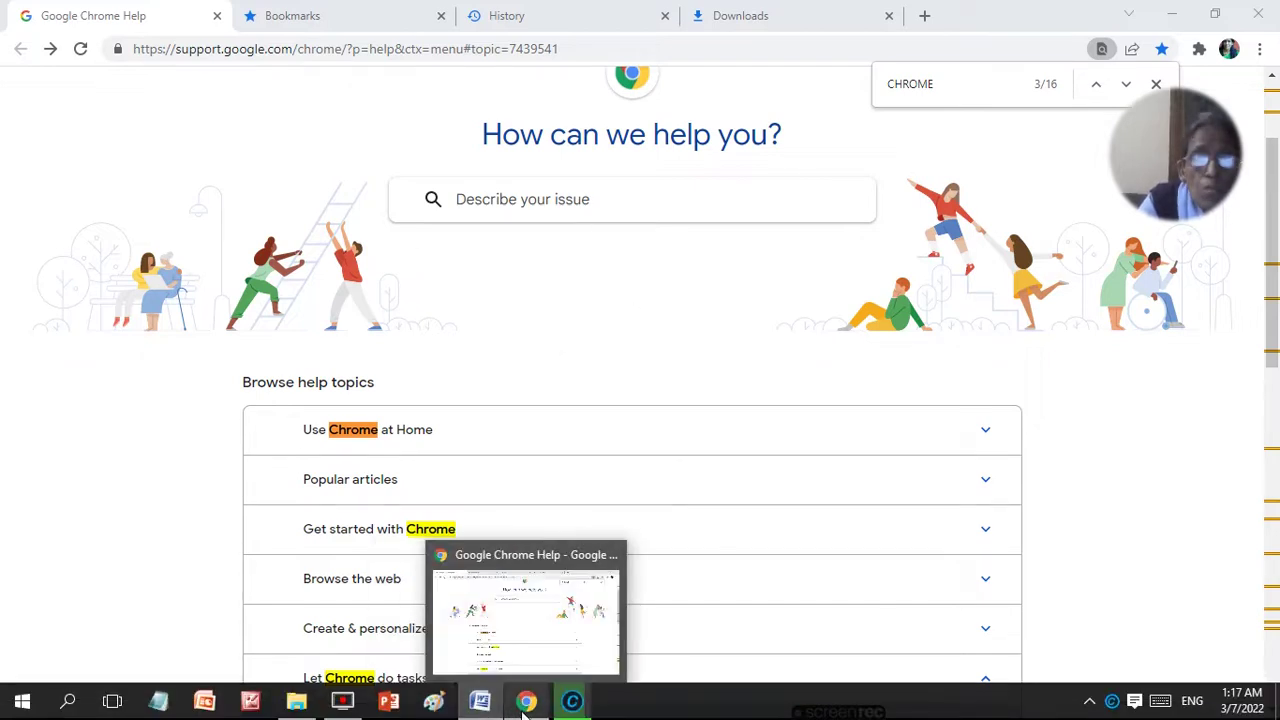
left_click(492, 712)
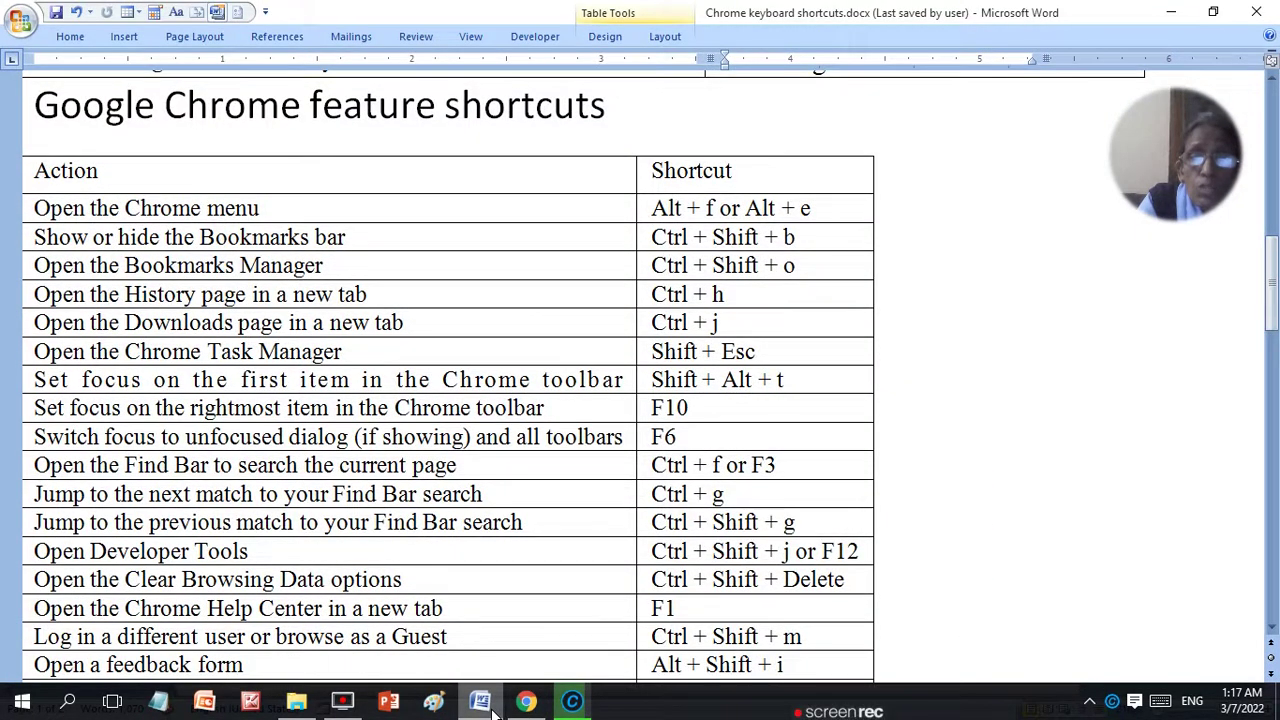
left_click(492, 712)
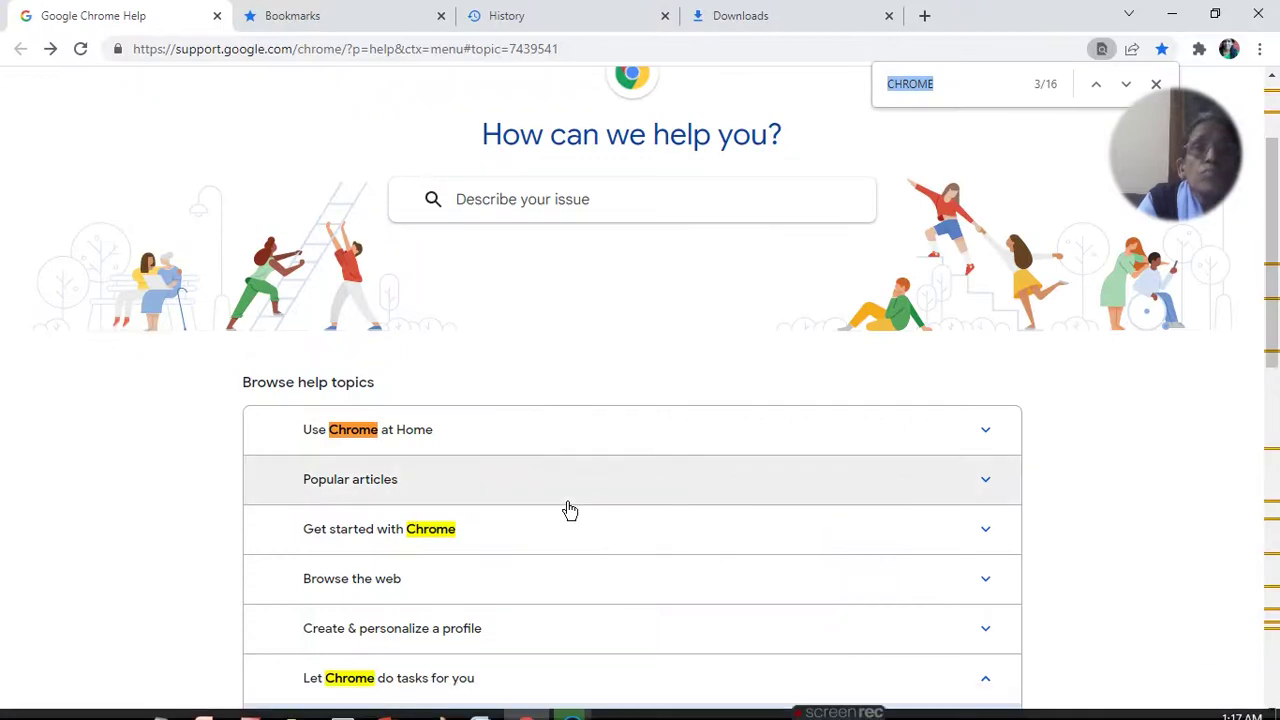
left_click(760, 592)
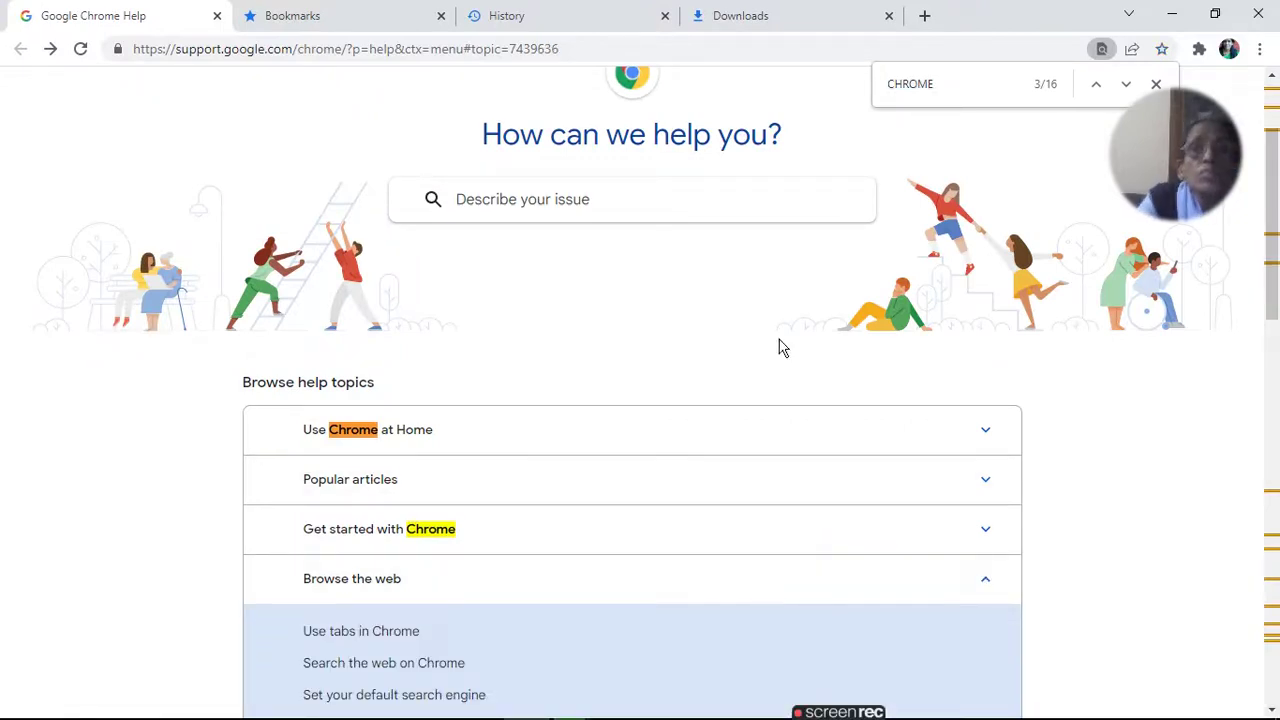
Open developer tools with Ctrl+Shift+I and close the window, twice over.
key("ctrl+shift+i")
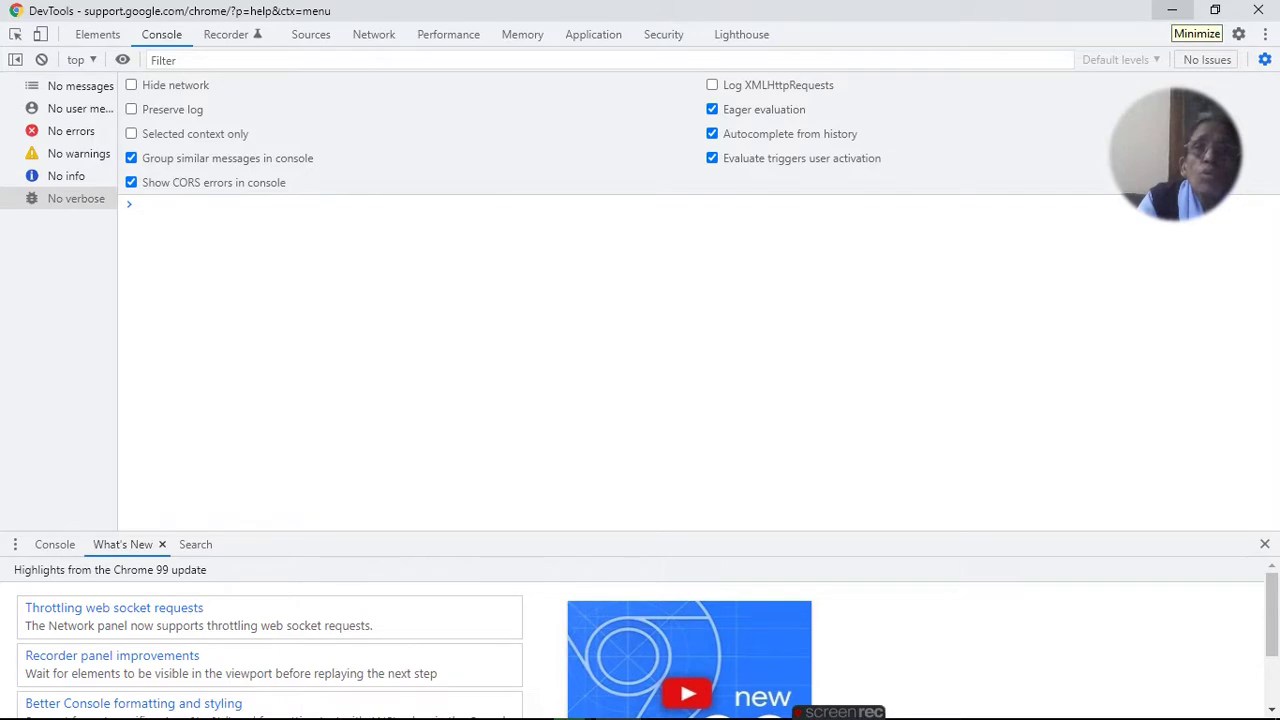
left_click(1258, 10)
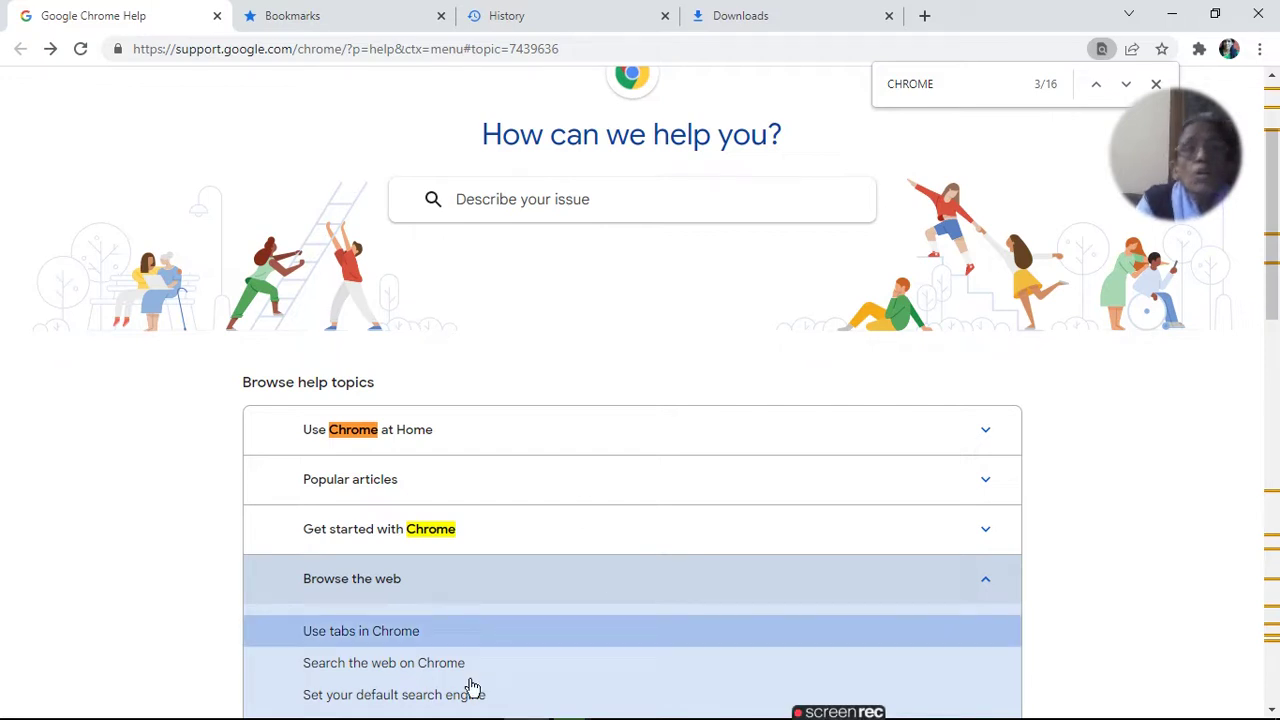
key("ctrl+shift+i")
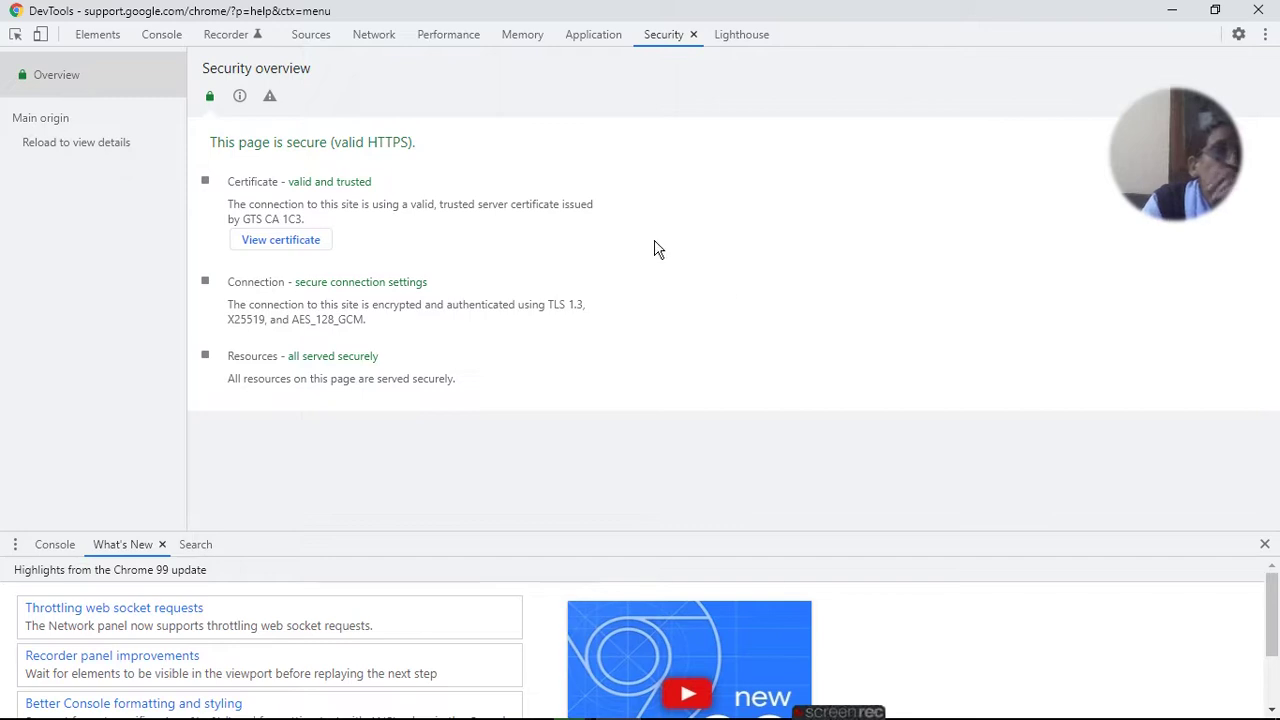
left_click(1258, 9)
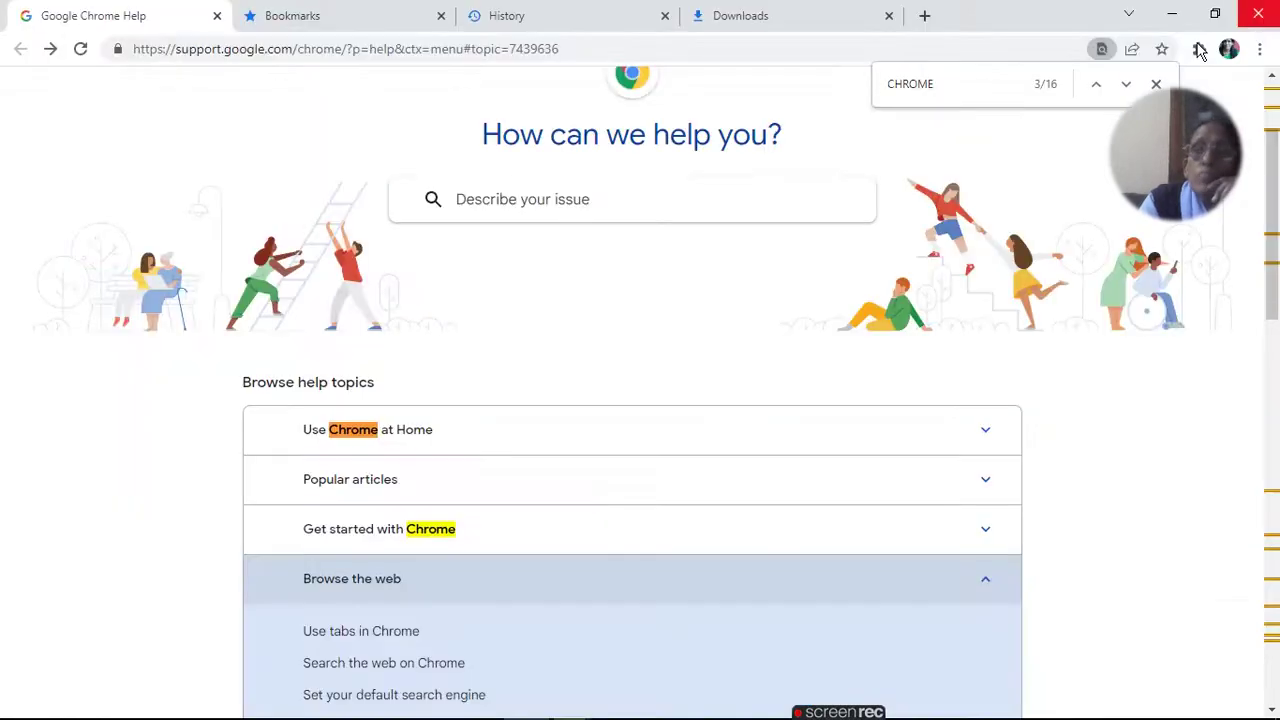
Switch back and forth between the Word shortcuts table and the Chrome Help page.
mouse_move(505, 708)
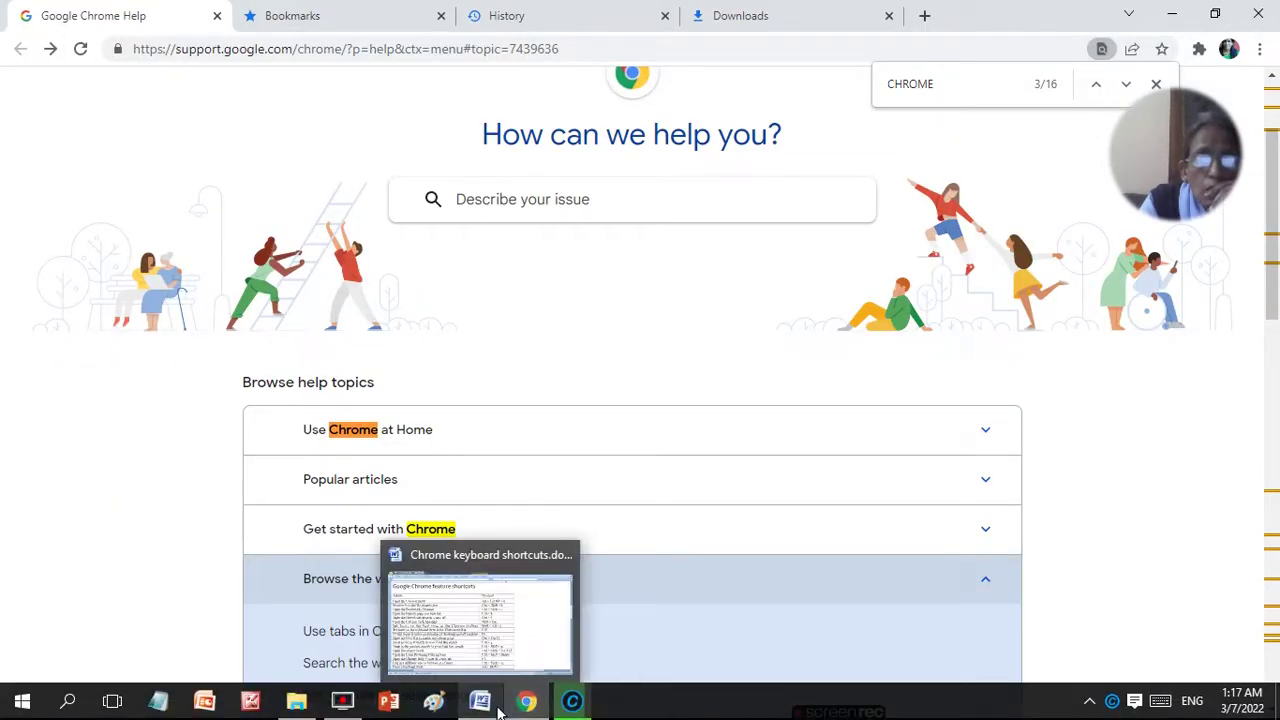
left_click(480, 703)
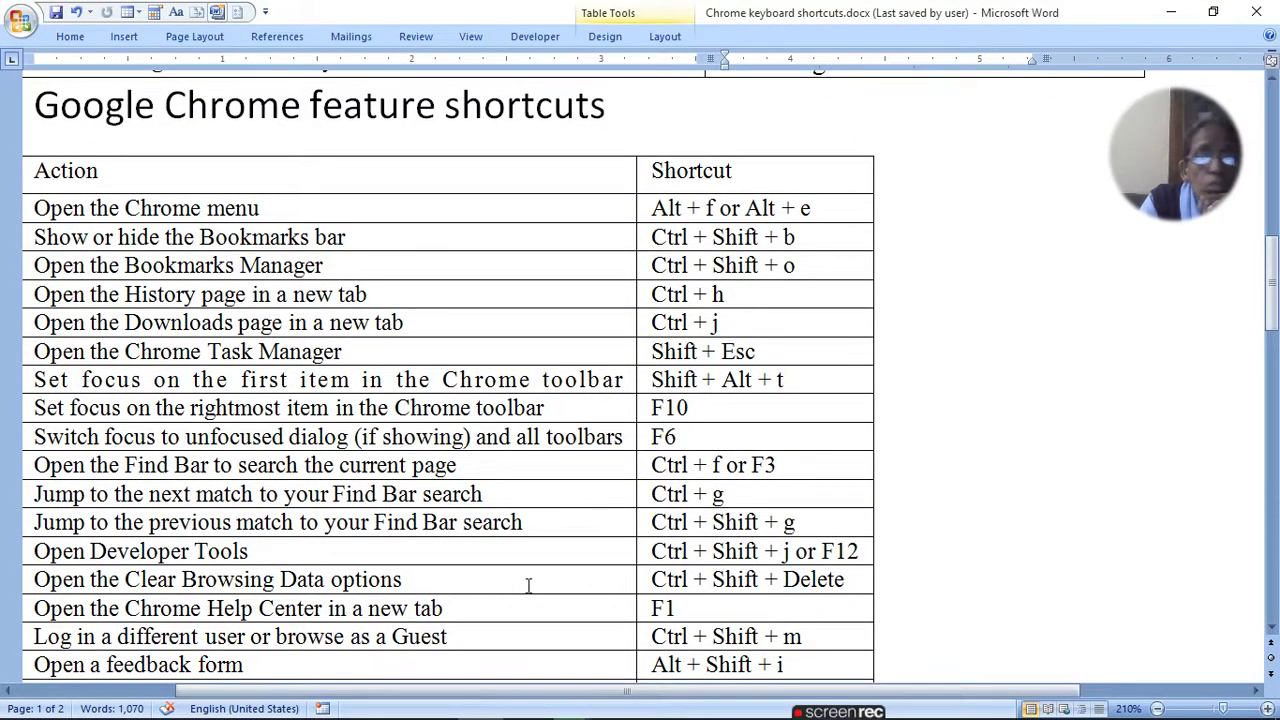
mouse_move(531, 712)
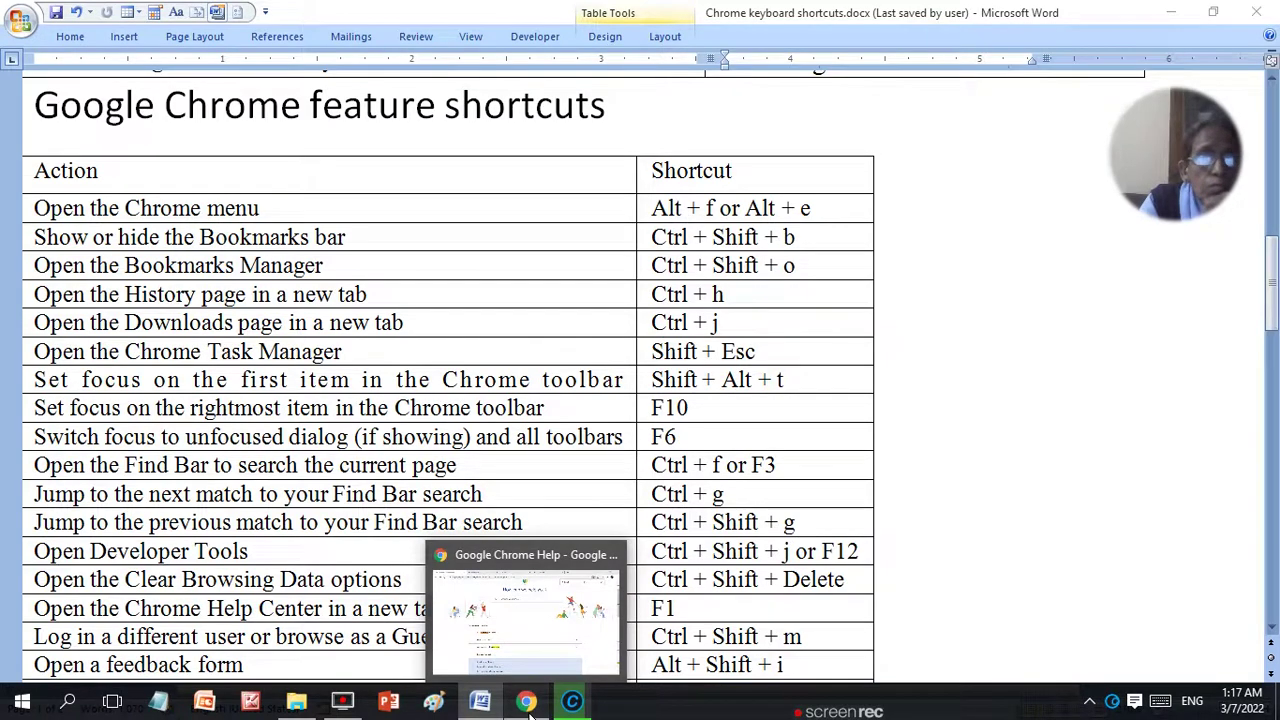
left_click(527, 702)
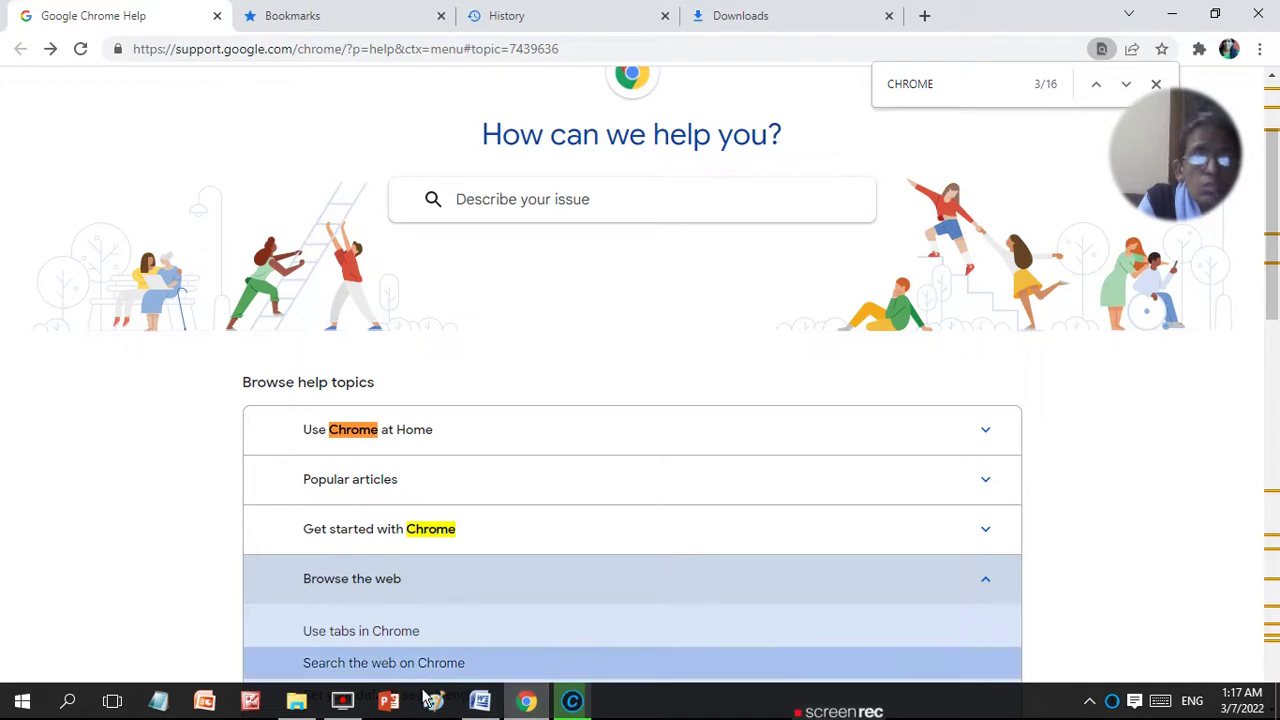
mouse_move(525, 703)
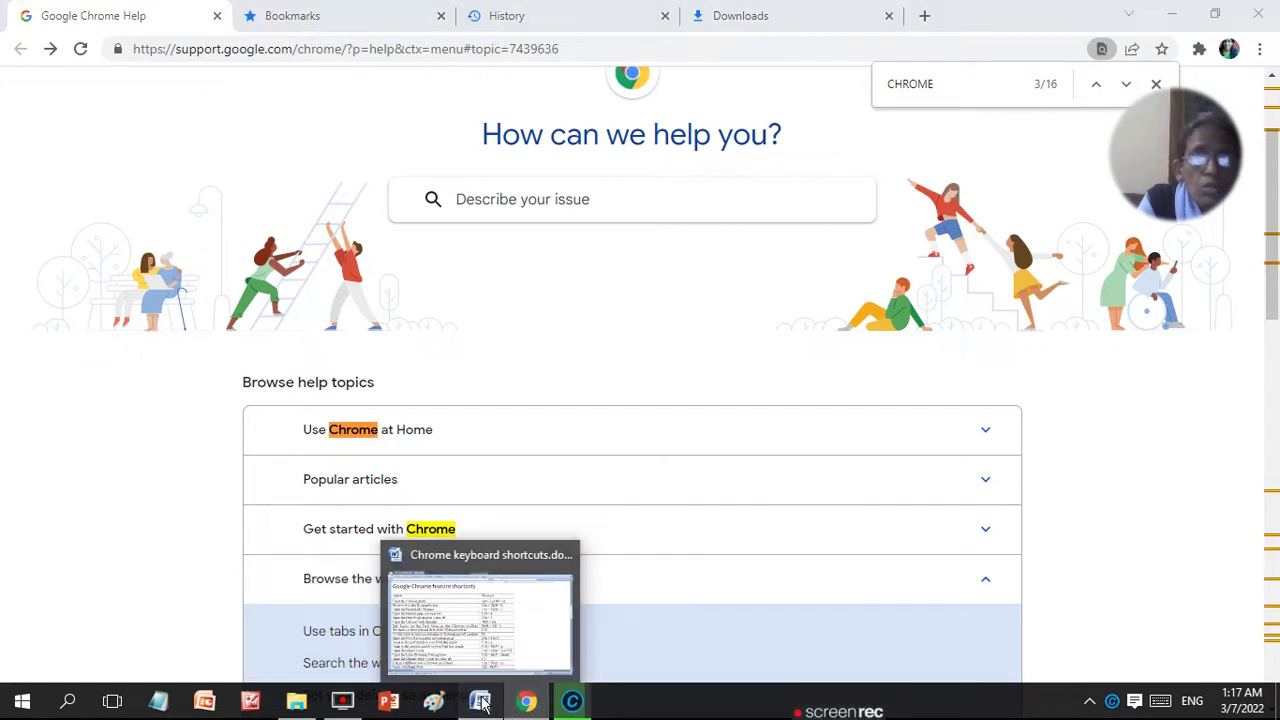
left_click(488, 702)
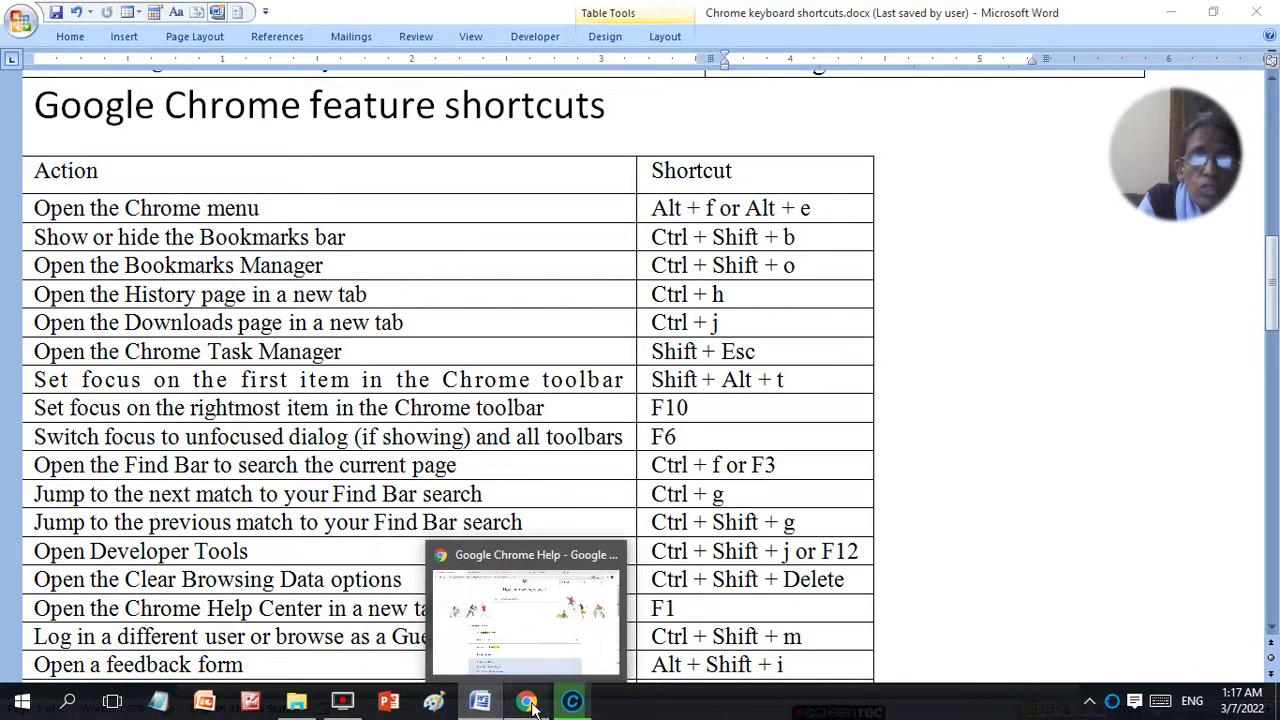
left_click(529, 706)
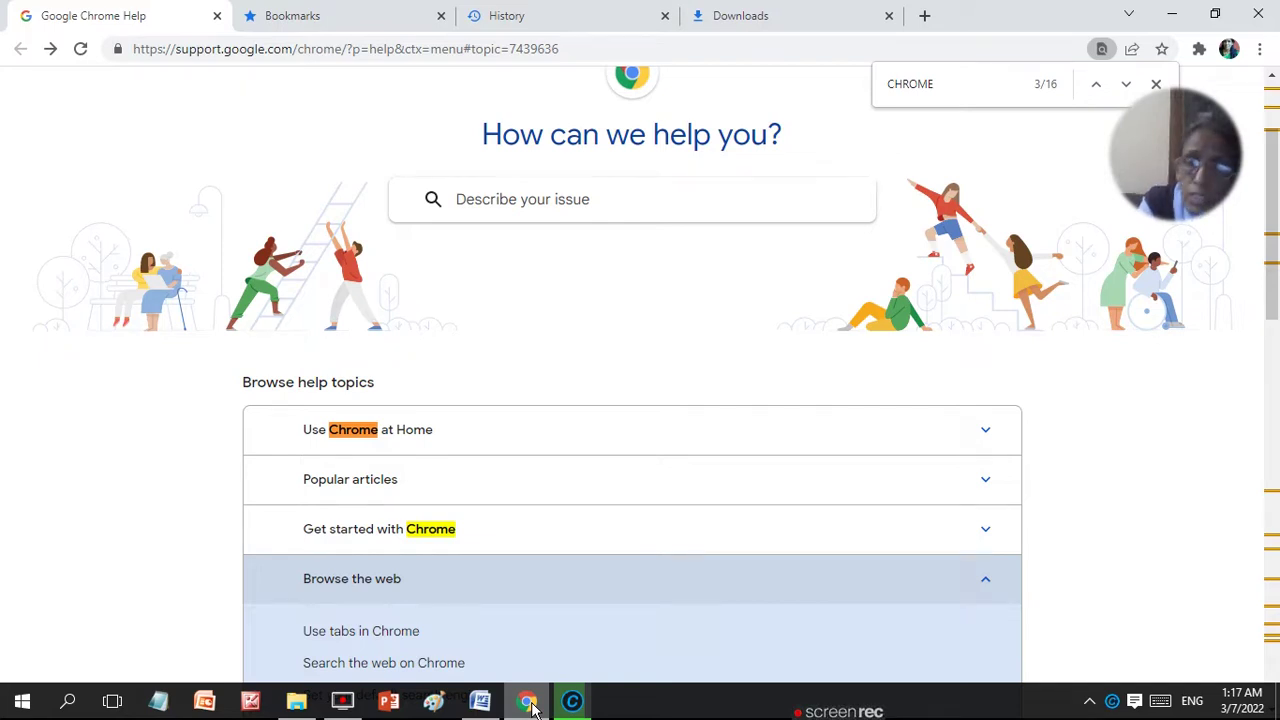
Try the Clear browsing data (Ctrl+Shift+Delete) and Help Center (F1) shortcuts, then return to Word.
key("ctrl+shift+Delete")
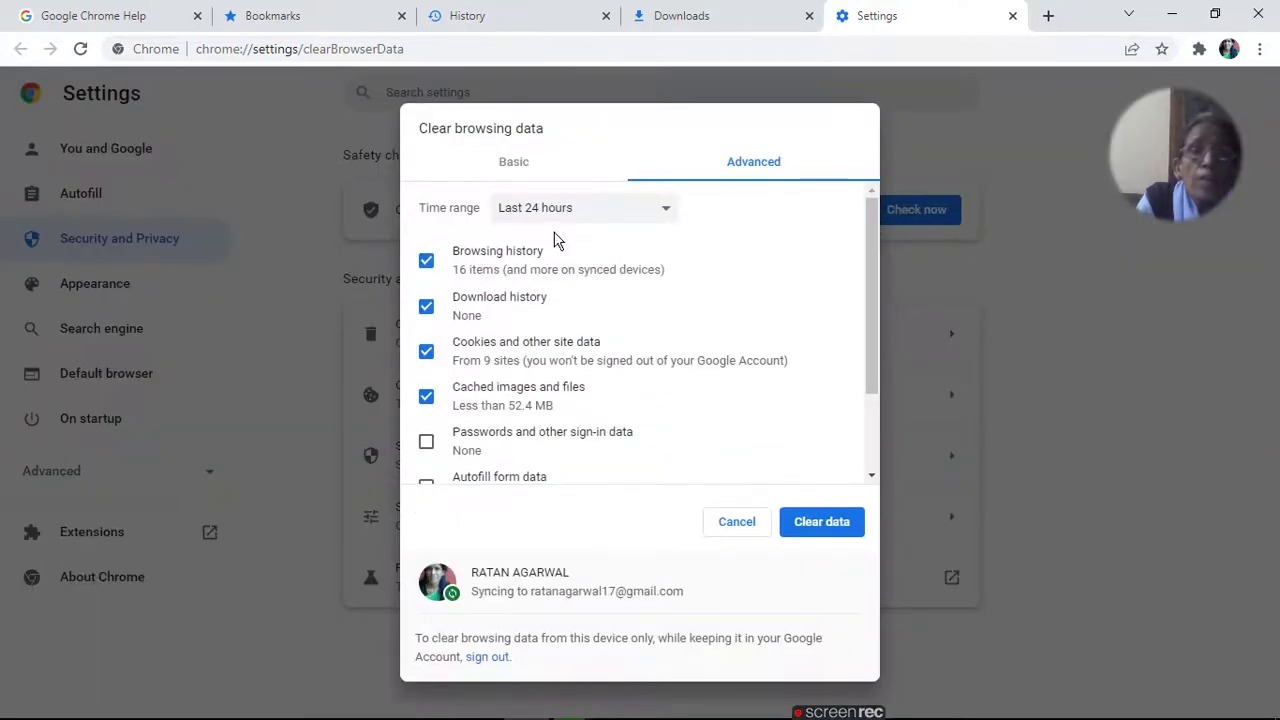
left_click(1012, 16)
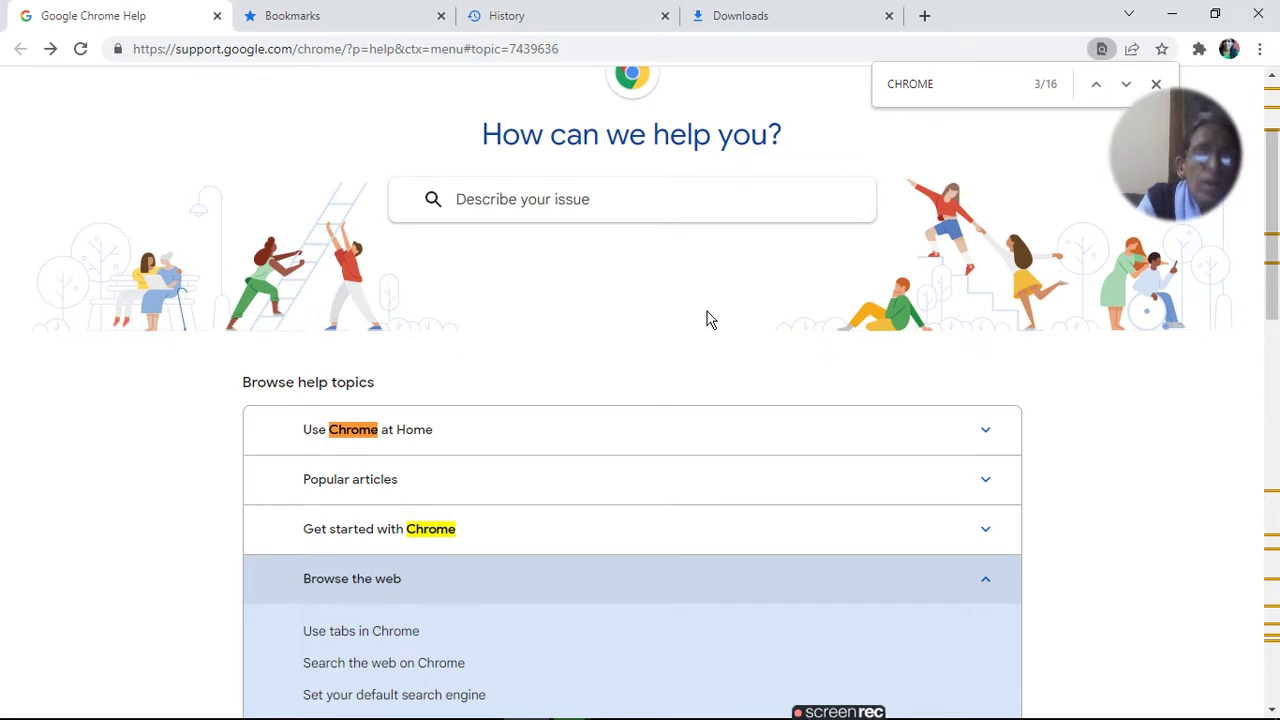
key("F1")
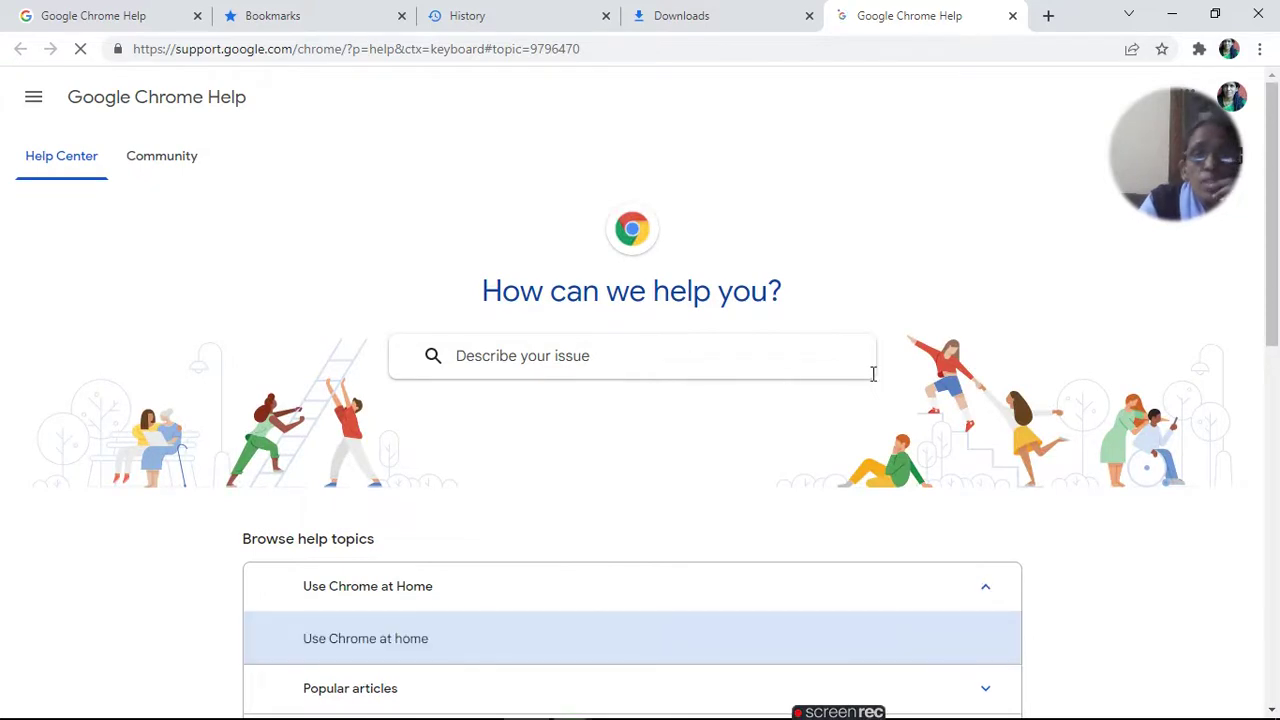
mouse_move(296, 700)
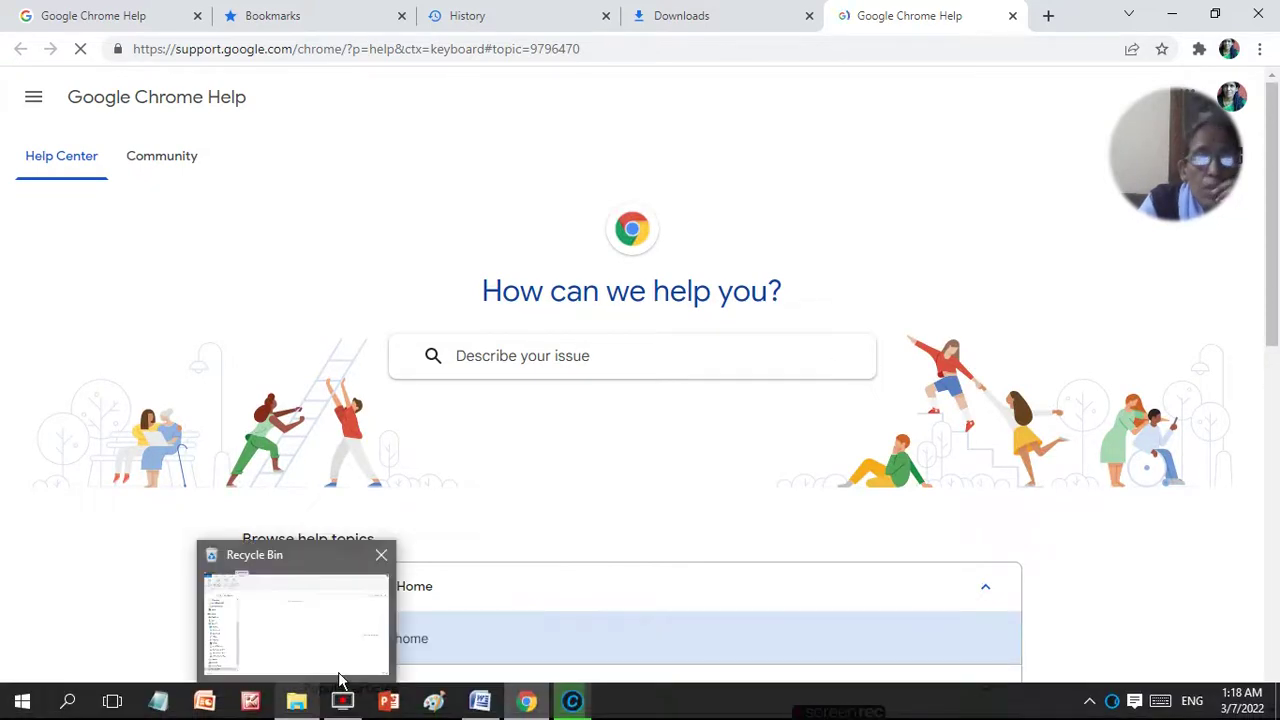
left_click(512, 706)
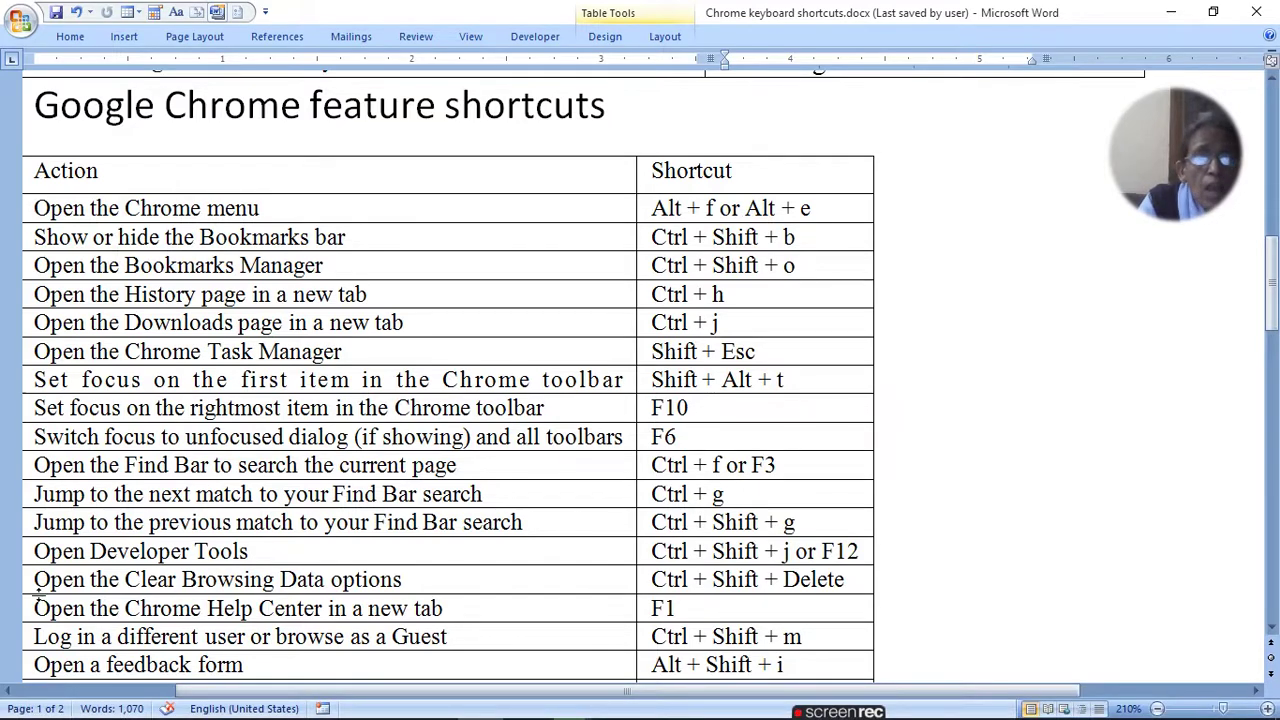
Scroll further down the Word shortcuts table, then bring the Chrome Help page back.
left_click_drag(1272, 300, 1274, 343)
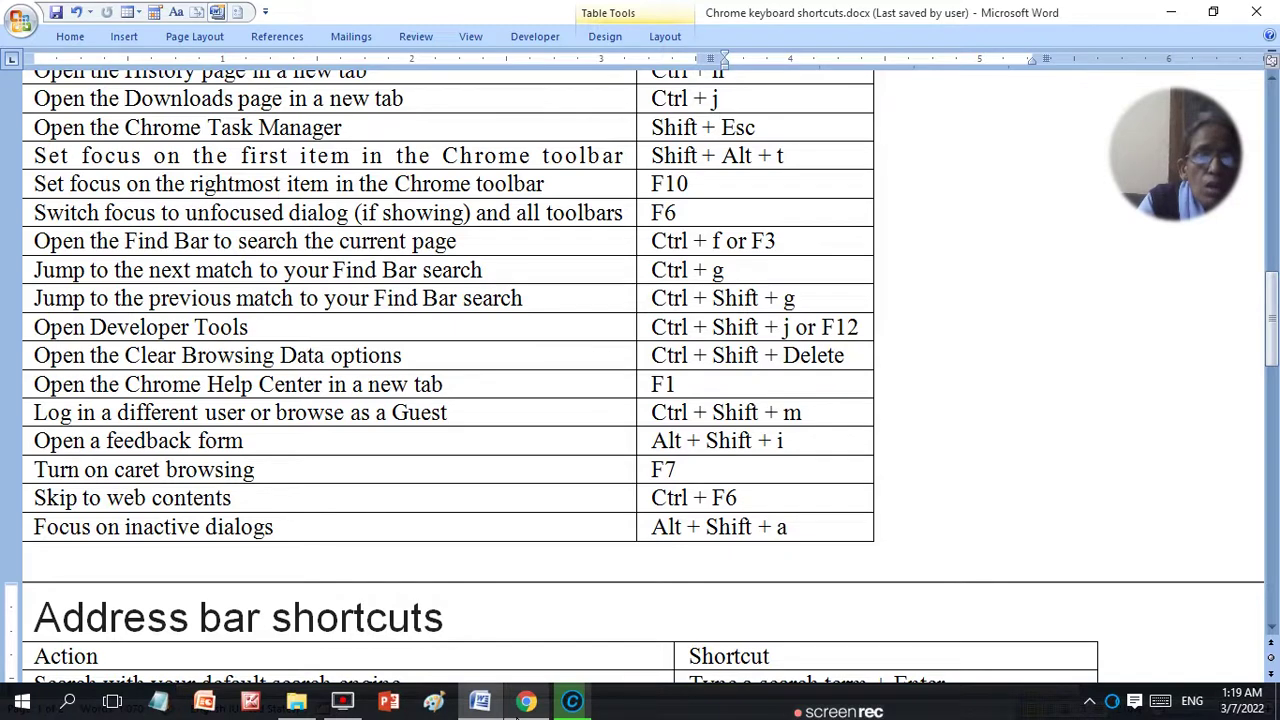
left_click(514, 712)
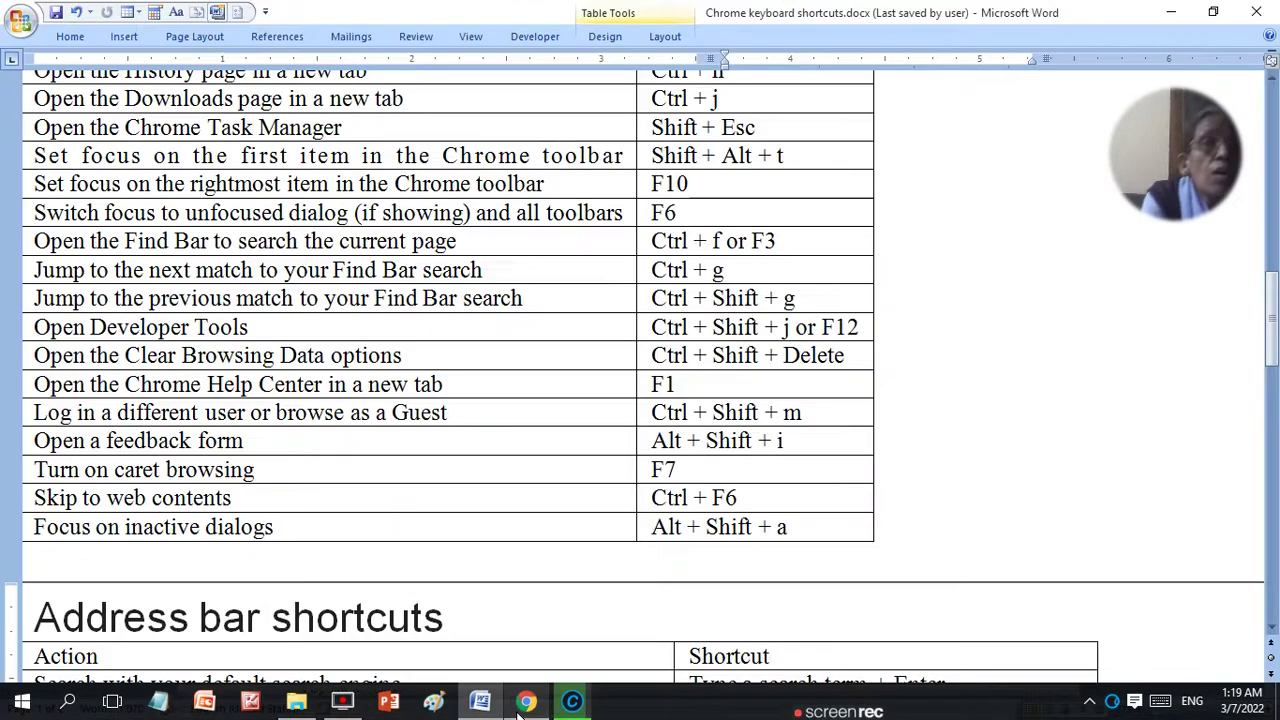
Switch to Word and back to Chrome, then select the Help page's full web address.
left_click(516, 706)
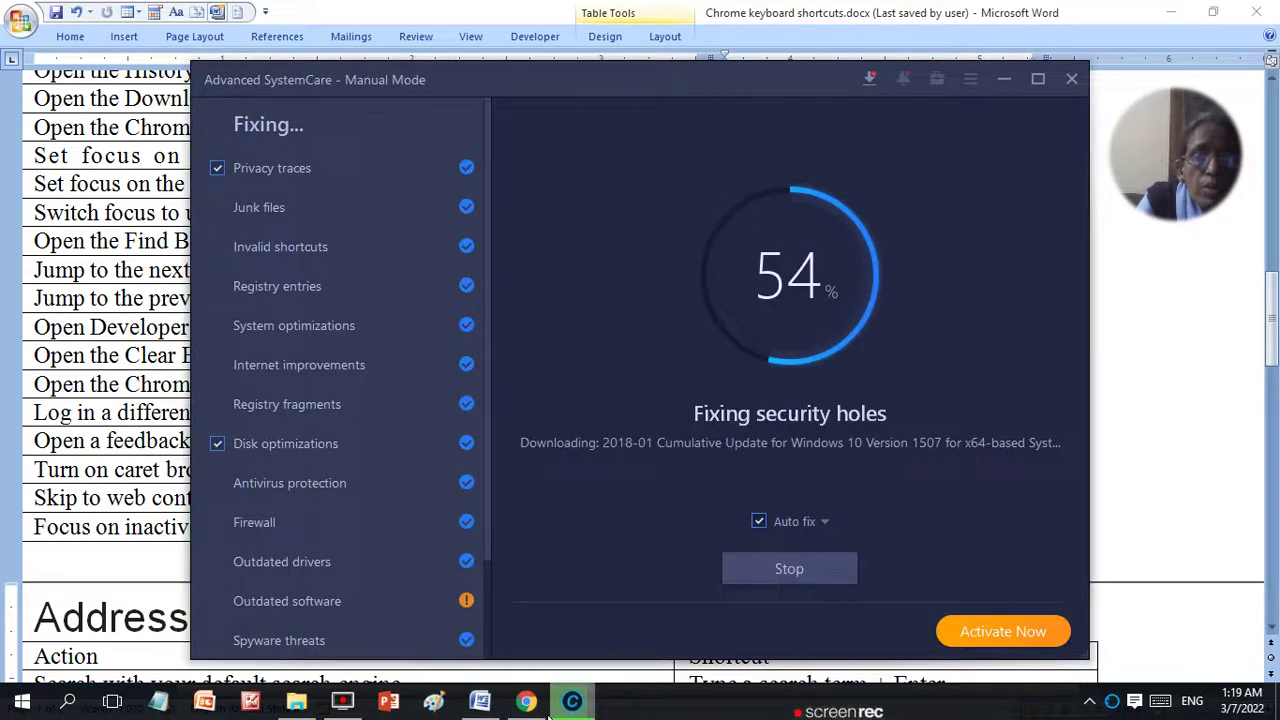
left_click(526, 702)
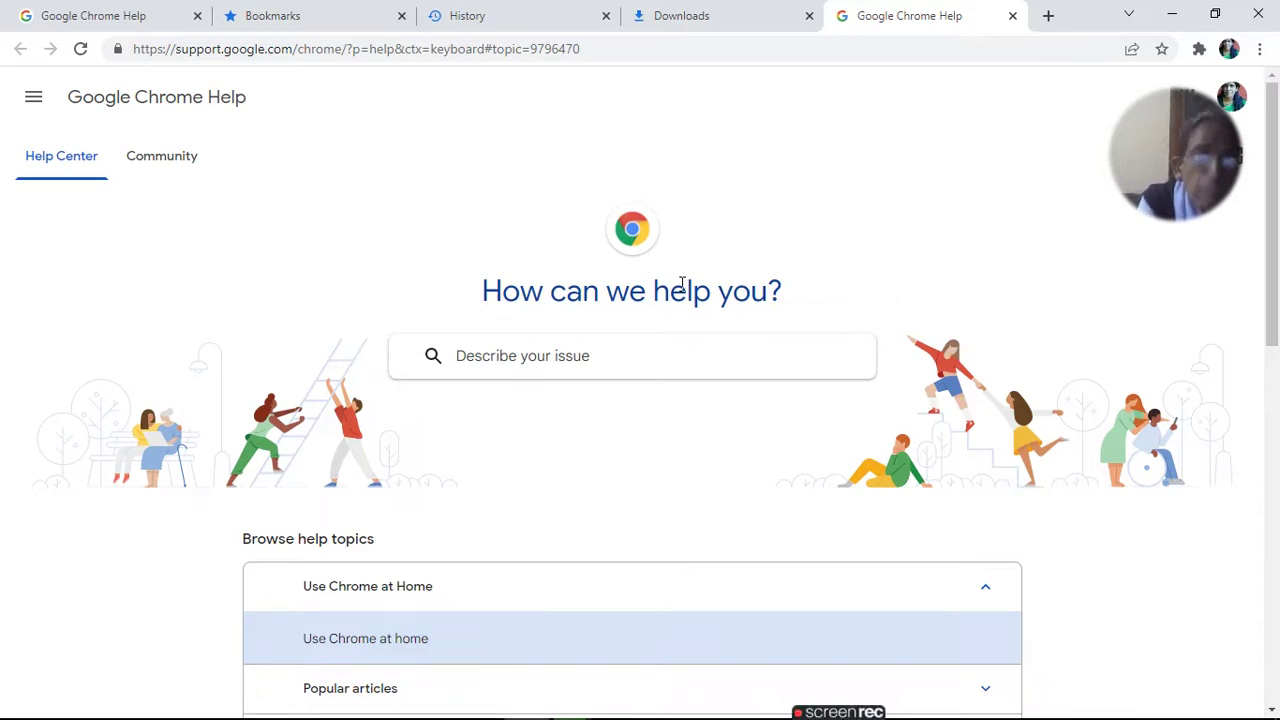
left_click(390, 49)
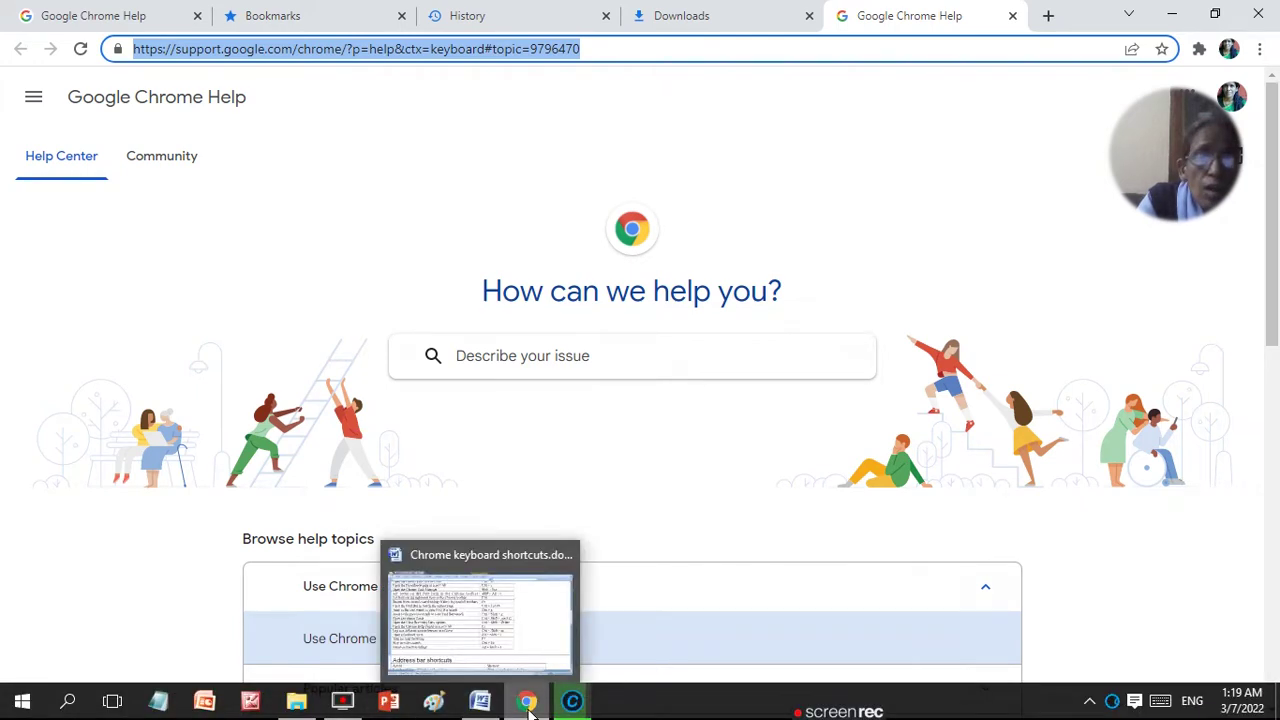
Minimize Chrome and close the Advanced SystemCare fix window at 79% without stopping the fix.
left_click(528, 700)
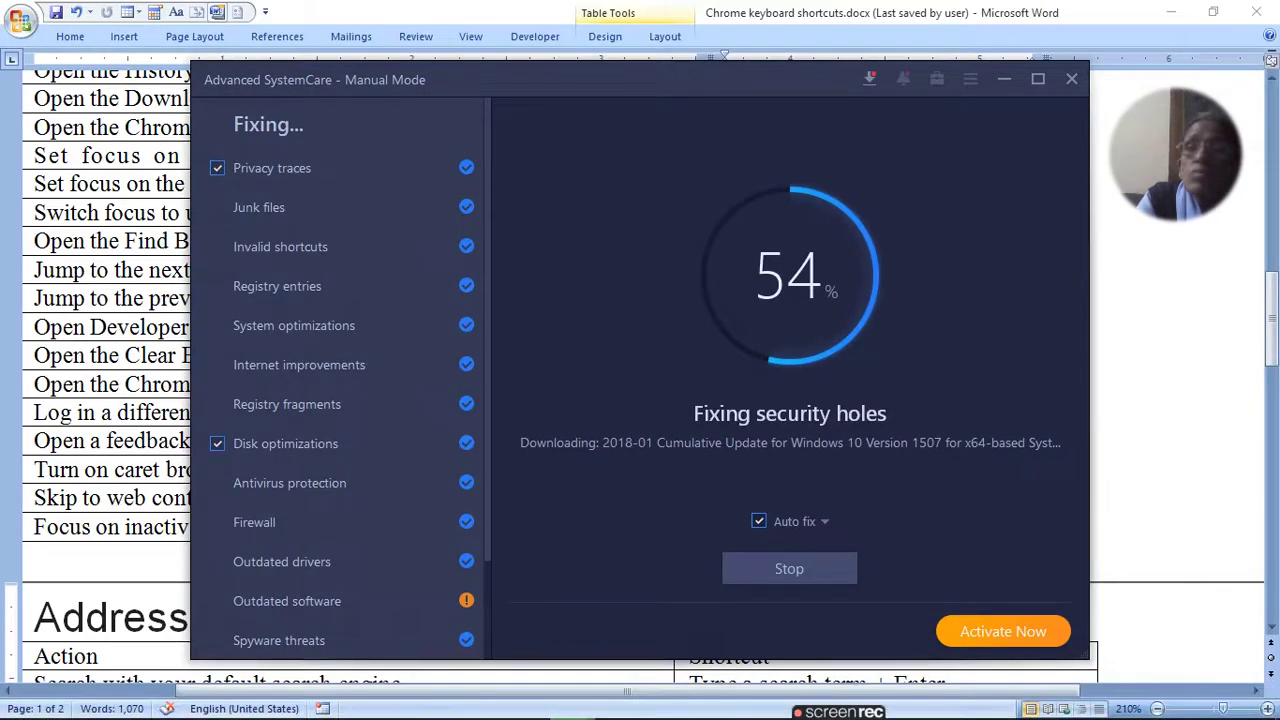
left_click(778, 569)
left_click(734, 434)
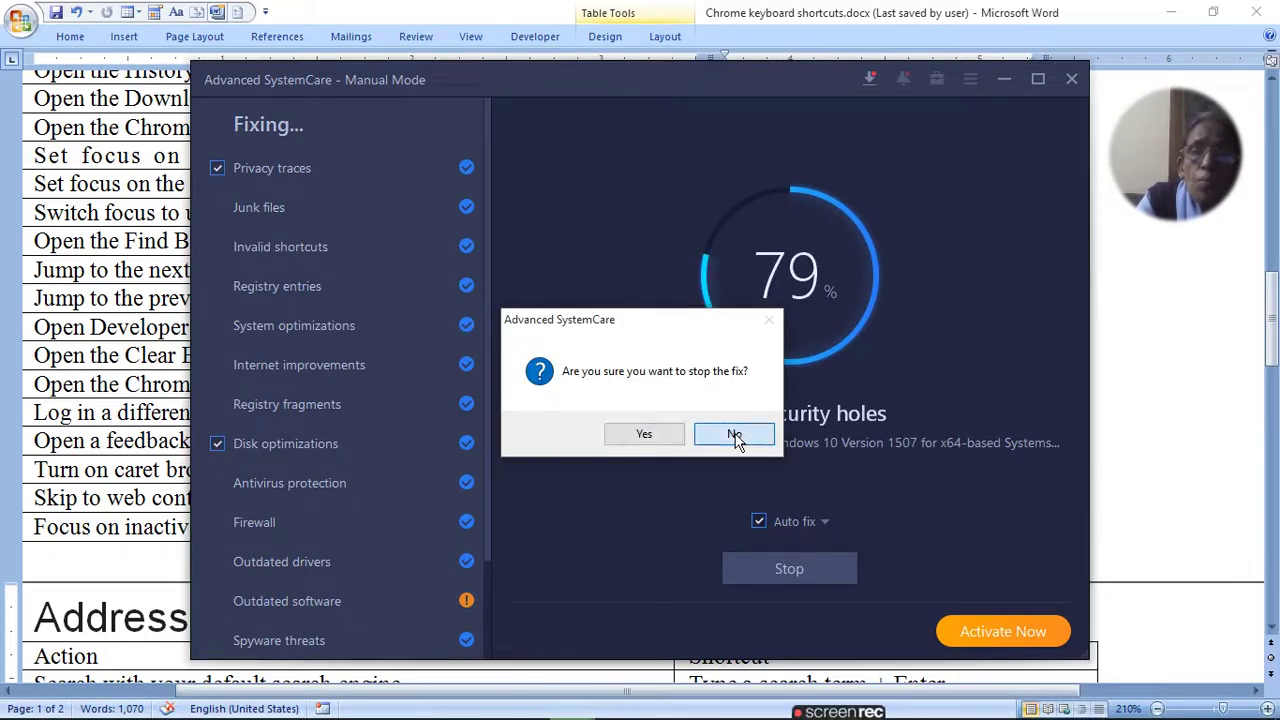
left_click(1068, 77)
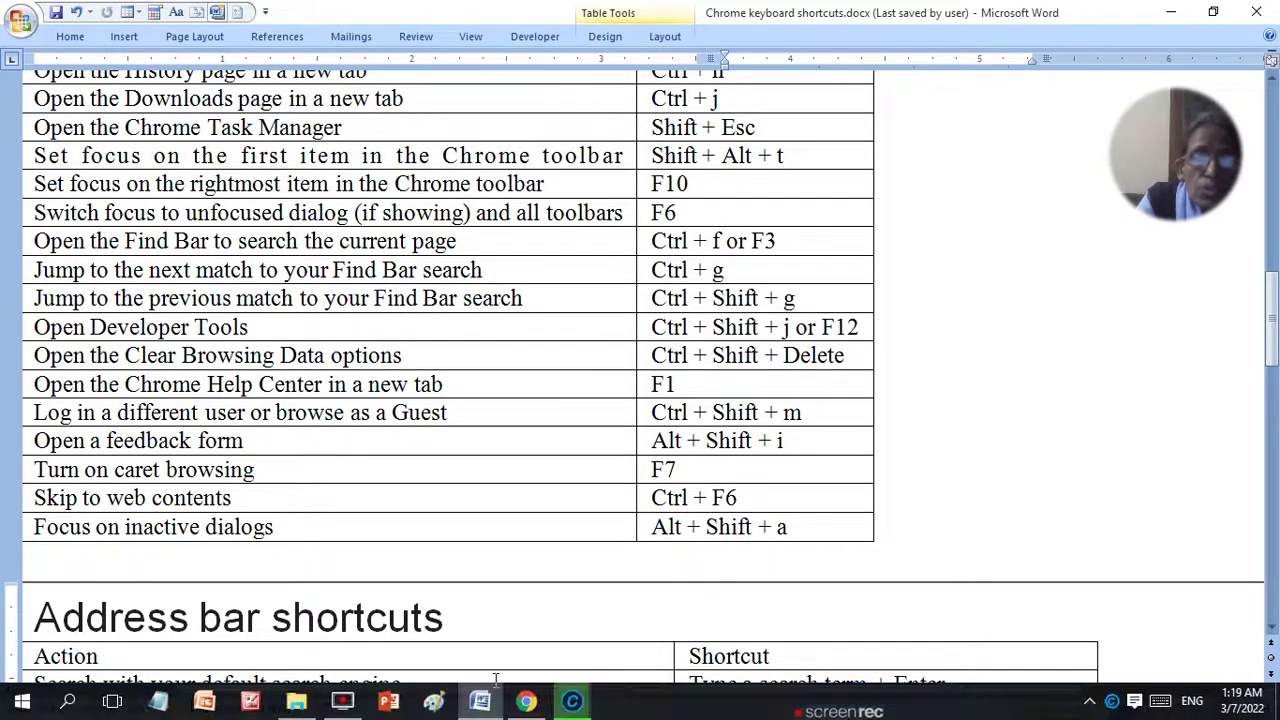
Bring Chrome's second Help tab back in front of the Word shortcuts table.
left_click(526, 702)
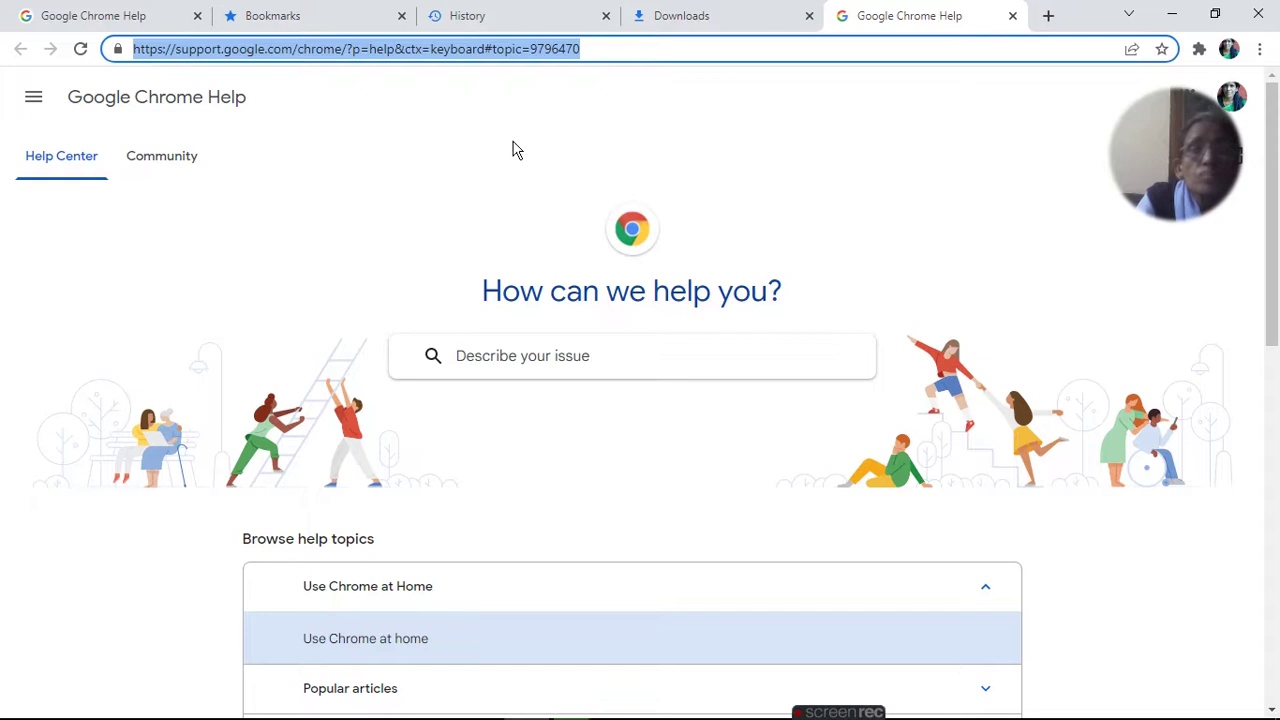
Switch to the first Google Chrome Help tab and close its find bar for CHROME.
left_click(450, 344)
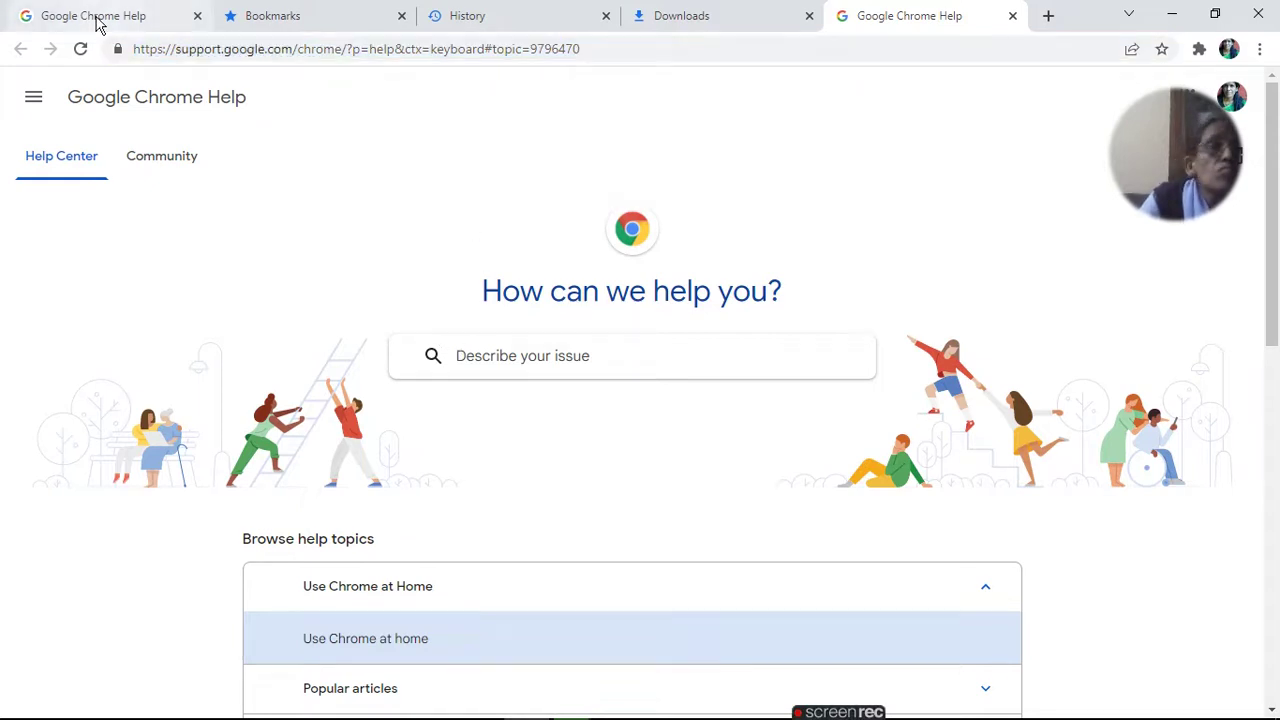
left_click(97, 22)
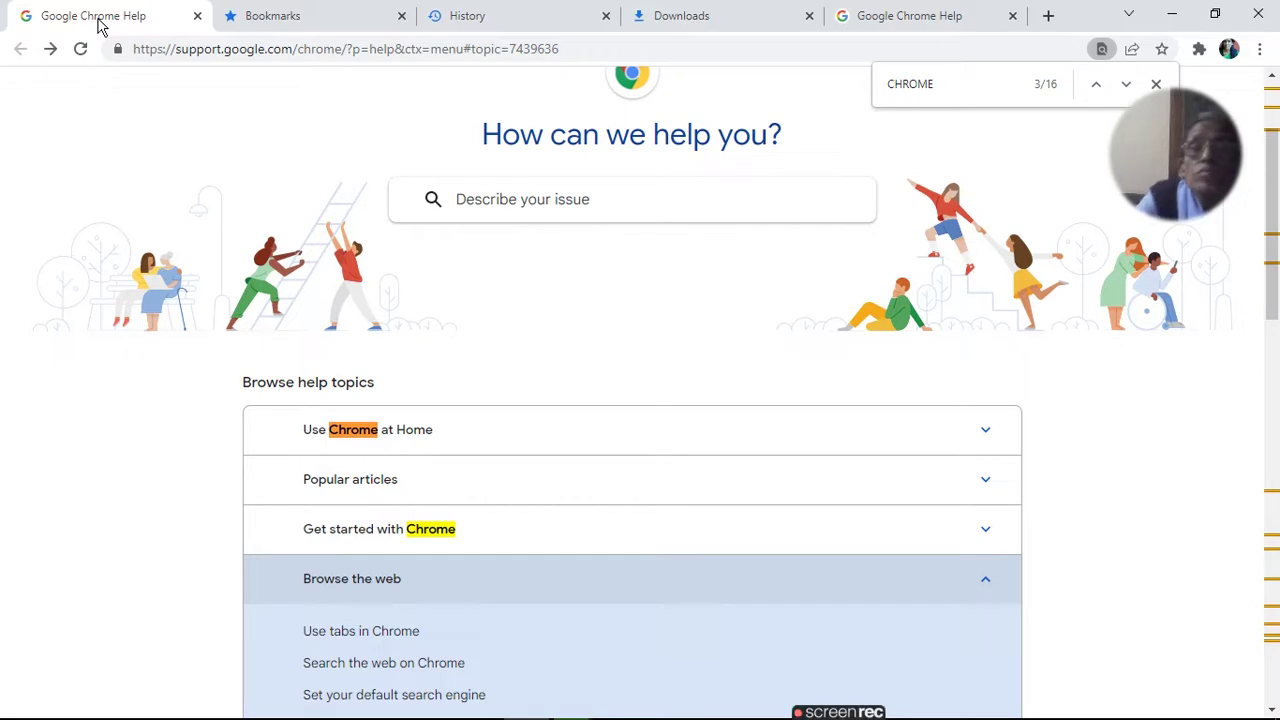
left_click(1158, 95)
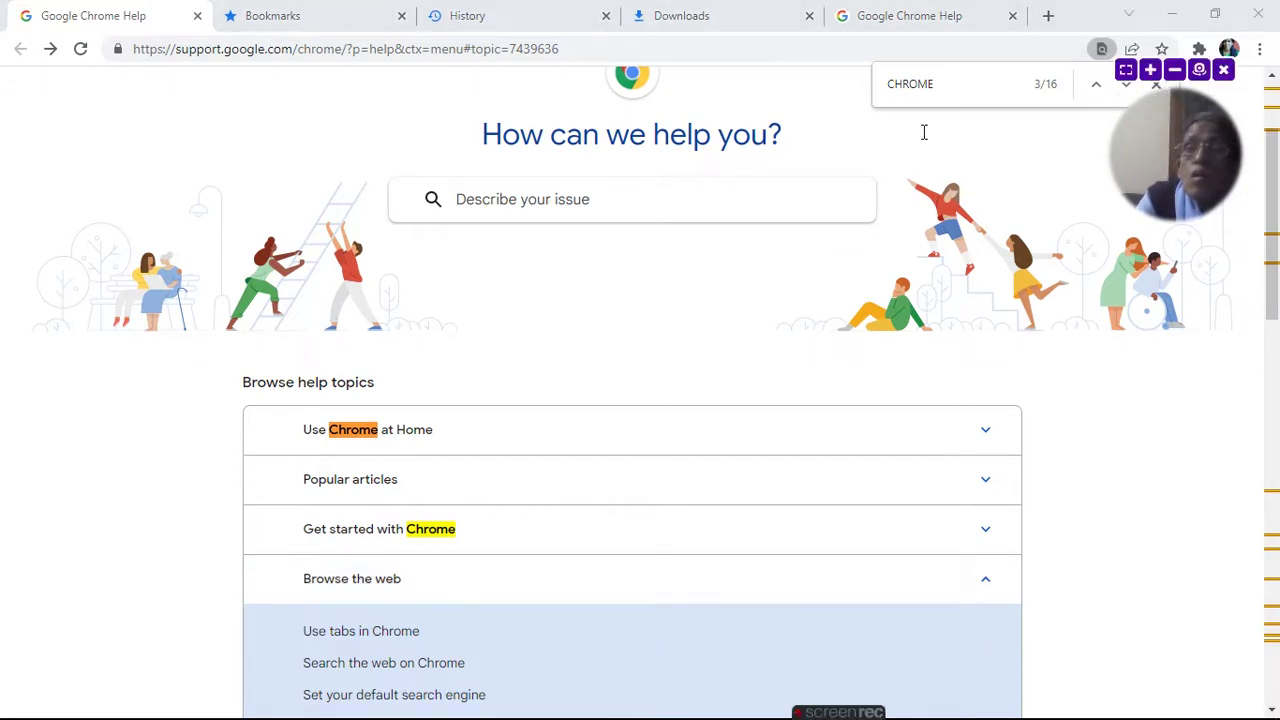
left_click(1156, 85)
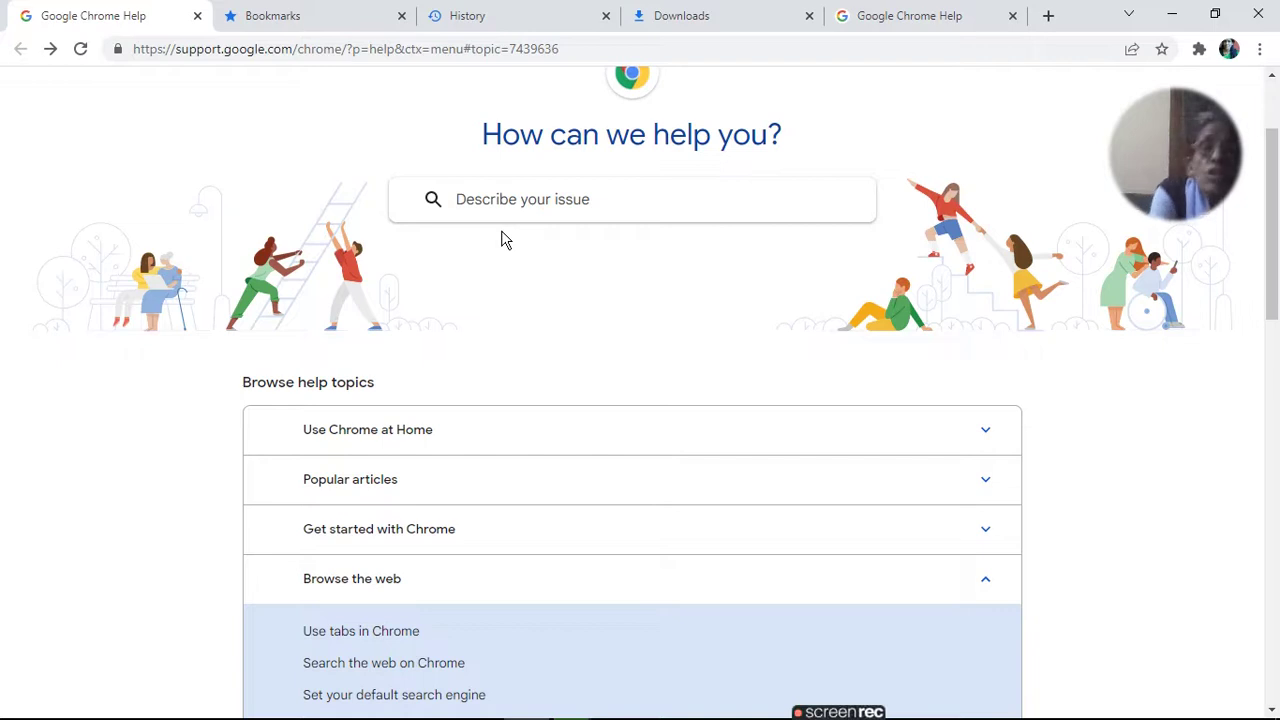
Close the Bookmarks, History, Downloads and second Google Chrome Help tabs one by one.
left_click(280, 28)
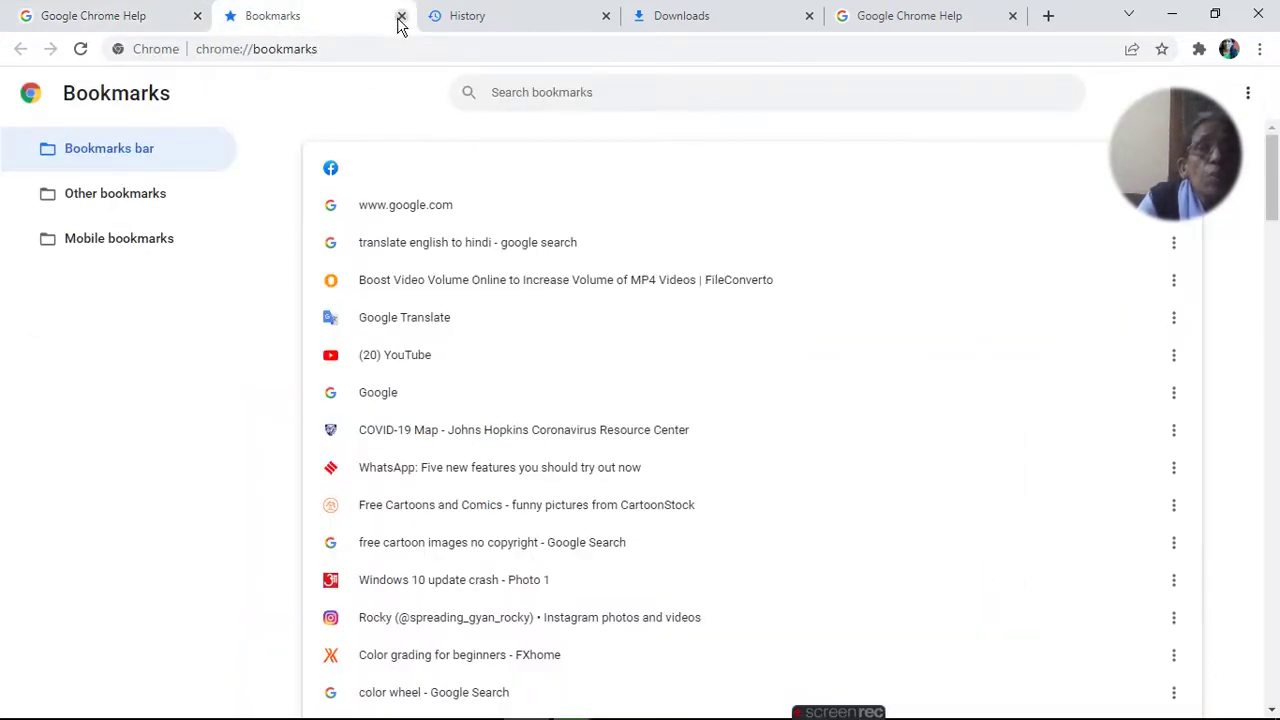
key("ctrl+Tab")
left_click(400, 18)
left_click(400, 18)
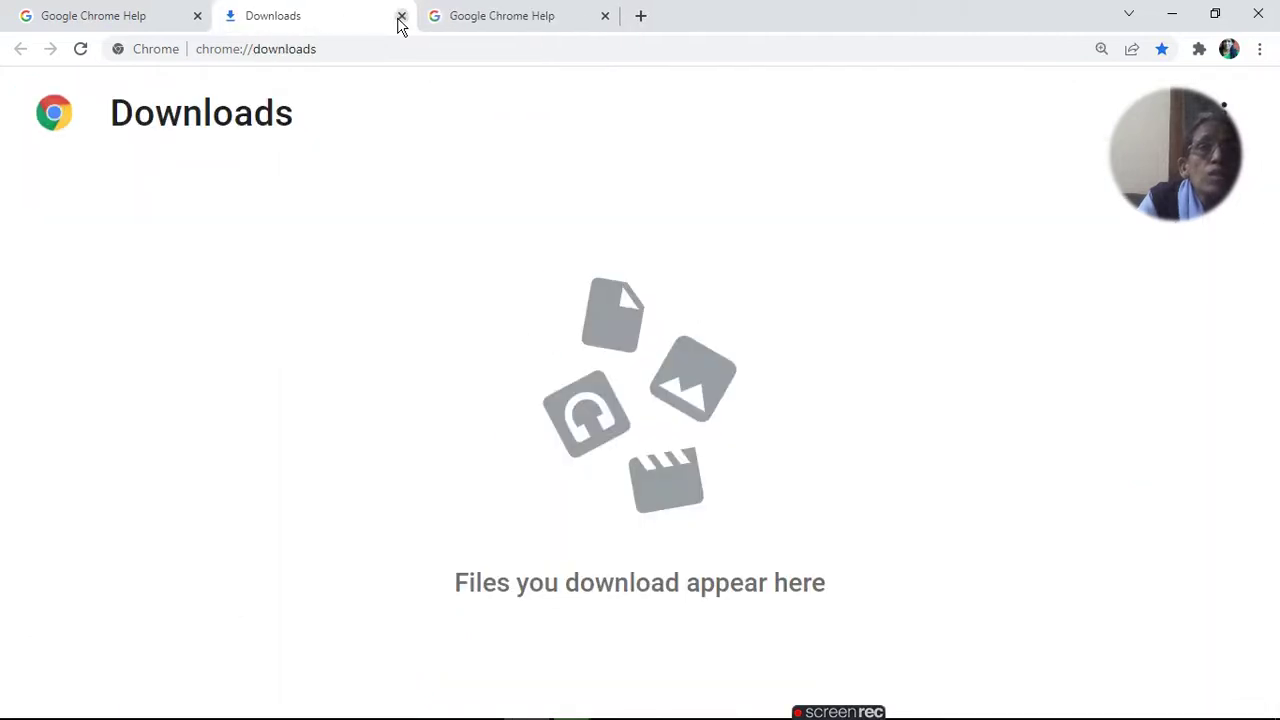
left_click(400, 17)
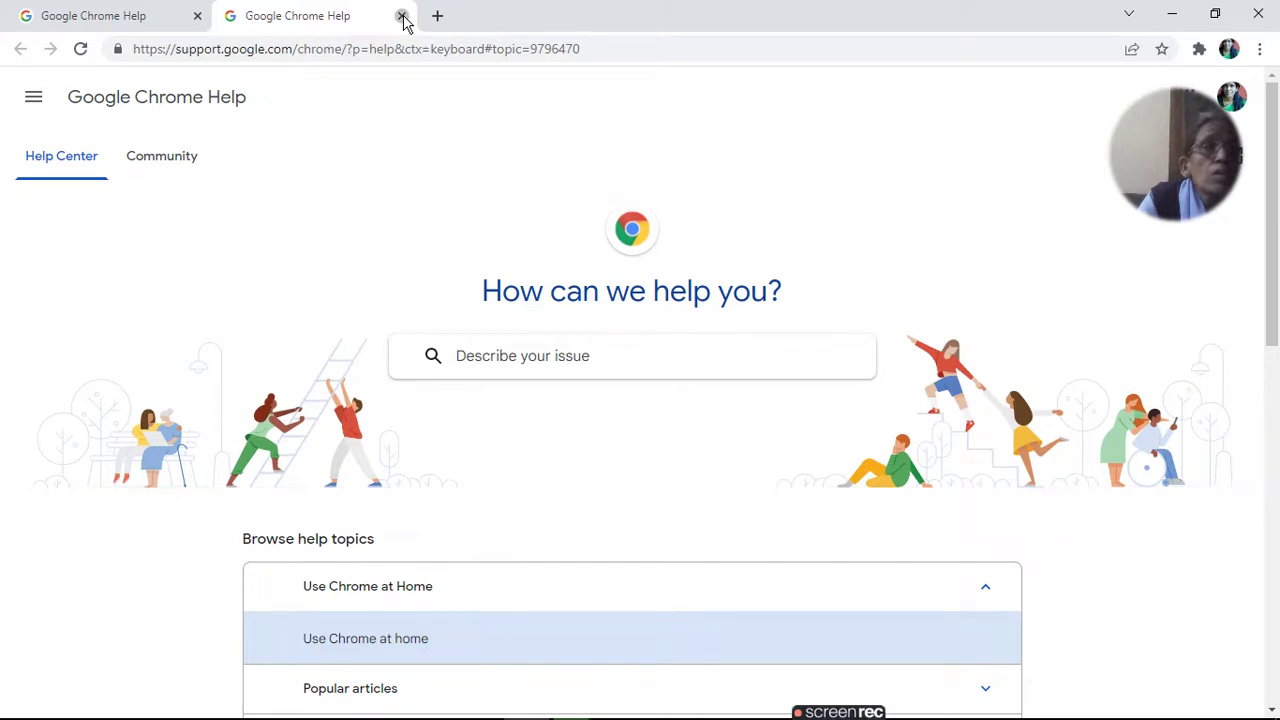
left_click(401, 18)
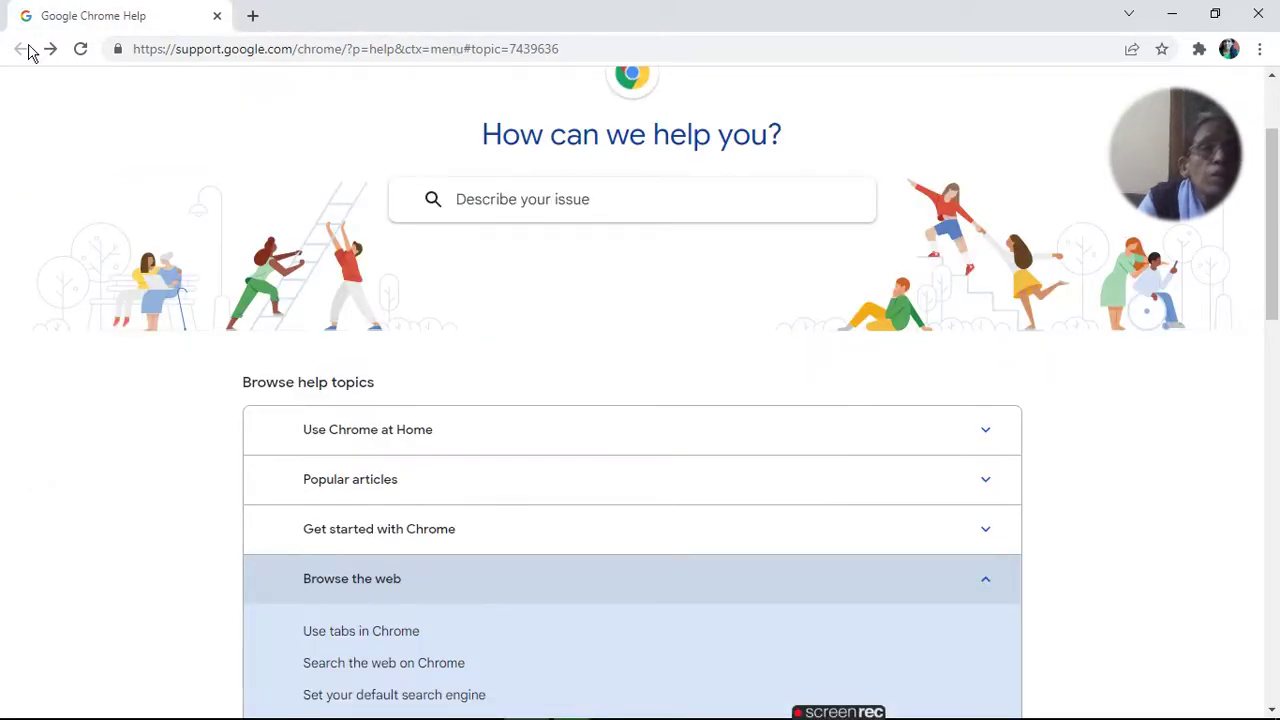
Reload the page, then trim the address to support.google.com to load the Google Help home page.
left_click(81, 49)
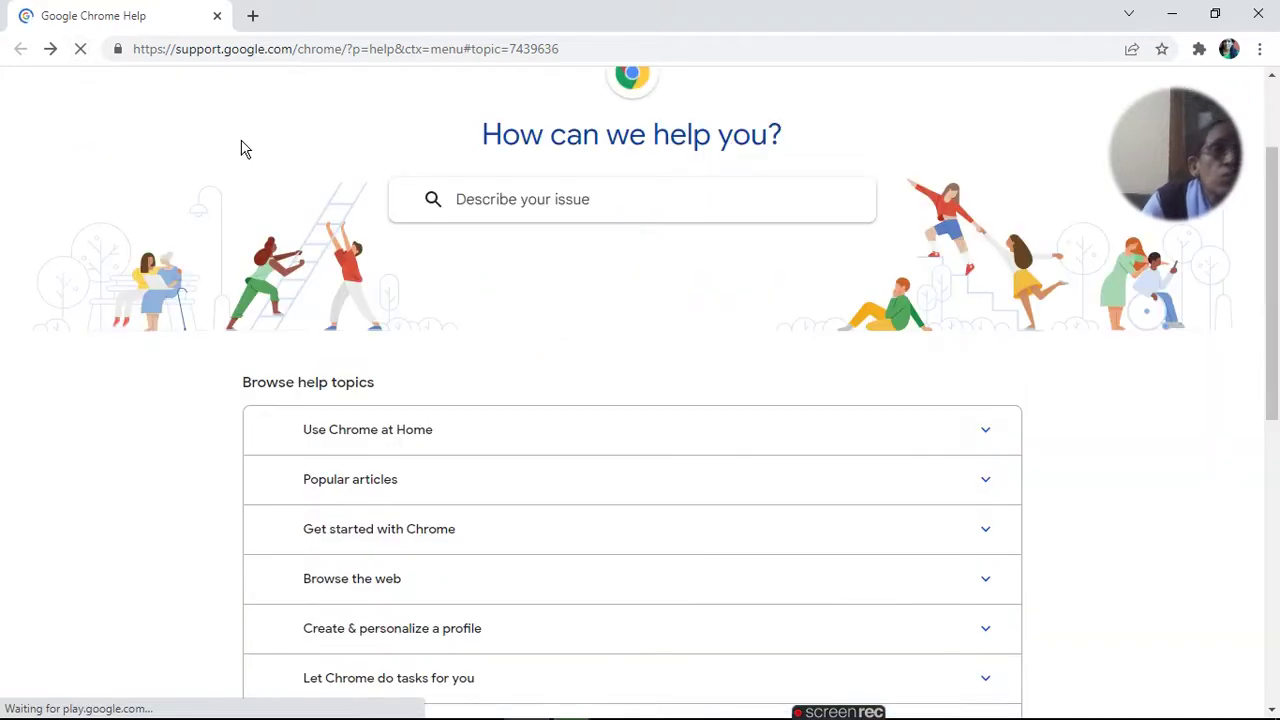
left_click(271, 52)
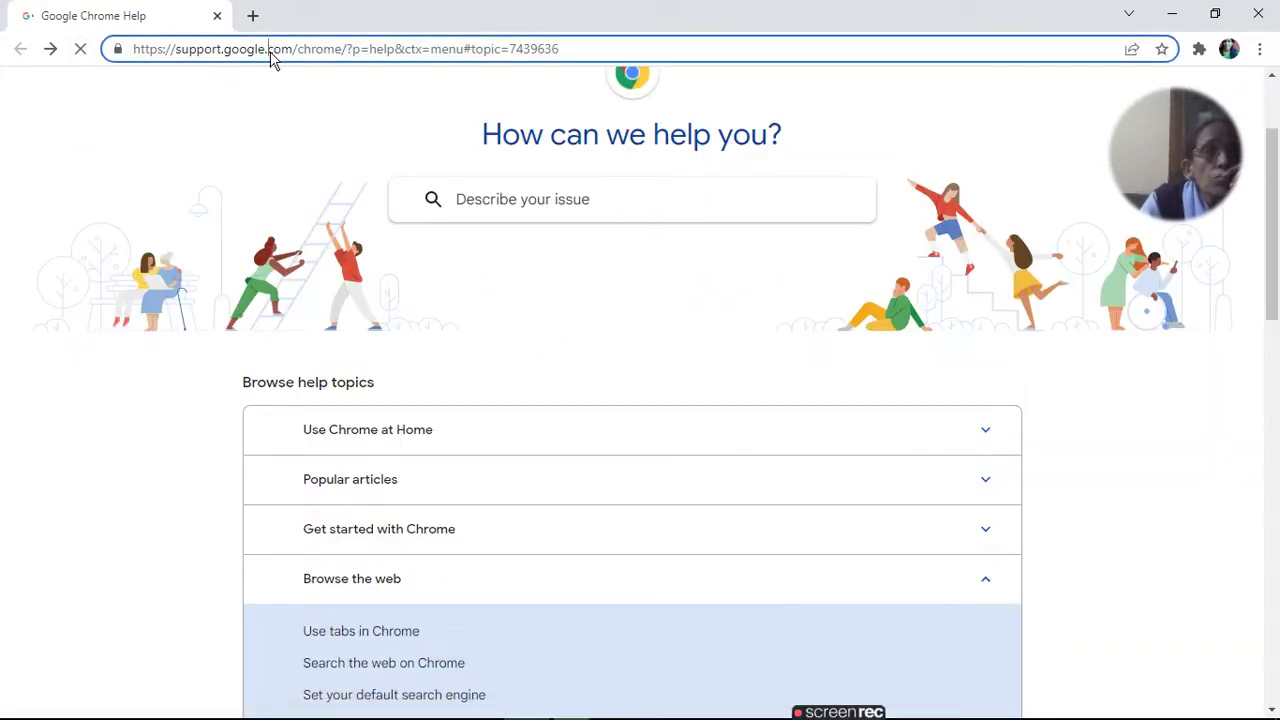
left_click_drag(556, 48, 295, 52)
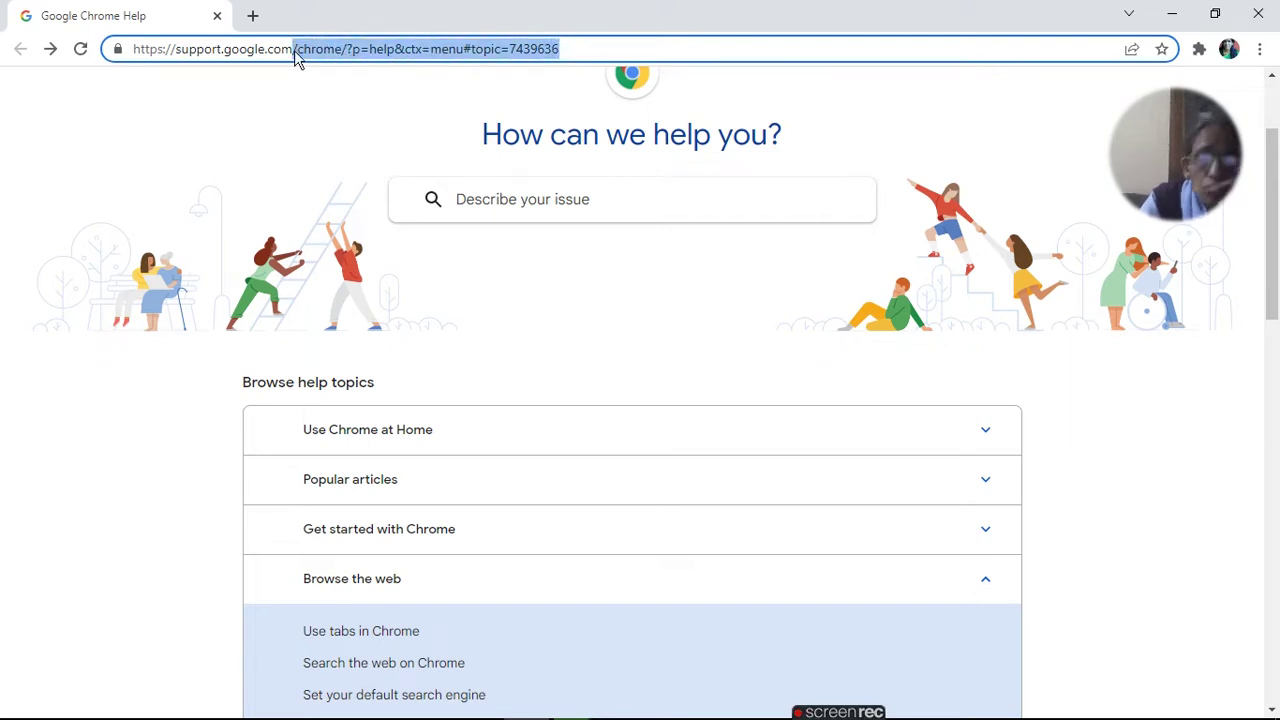
key("BackSpace")
key("Return")
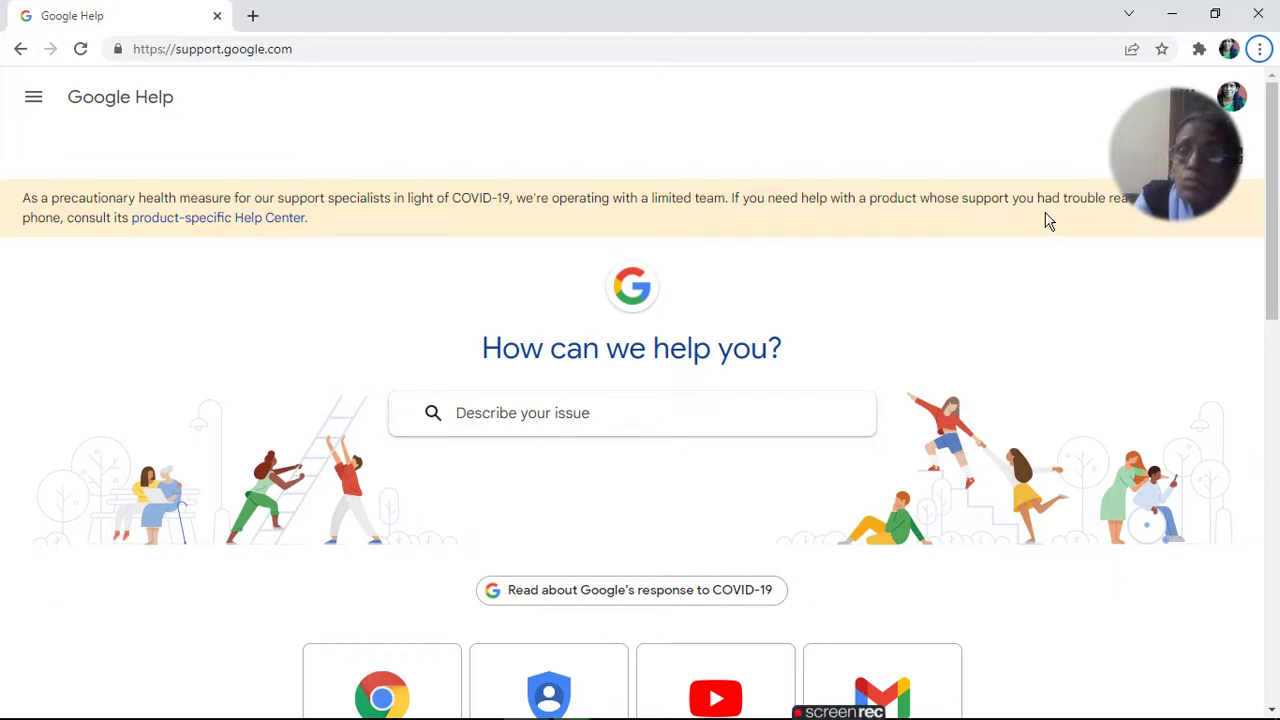
mouse_move(1150, 180)
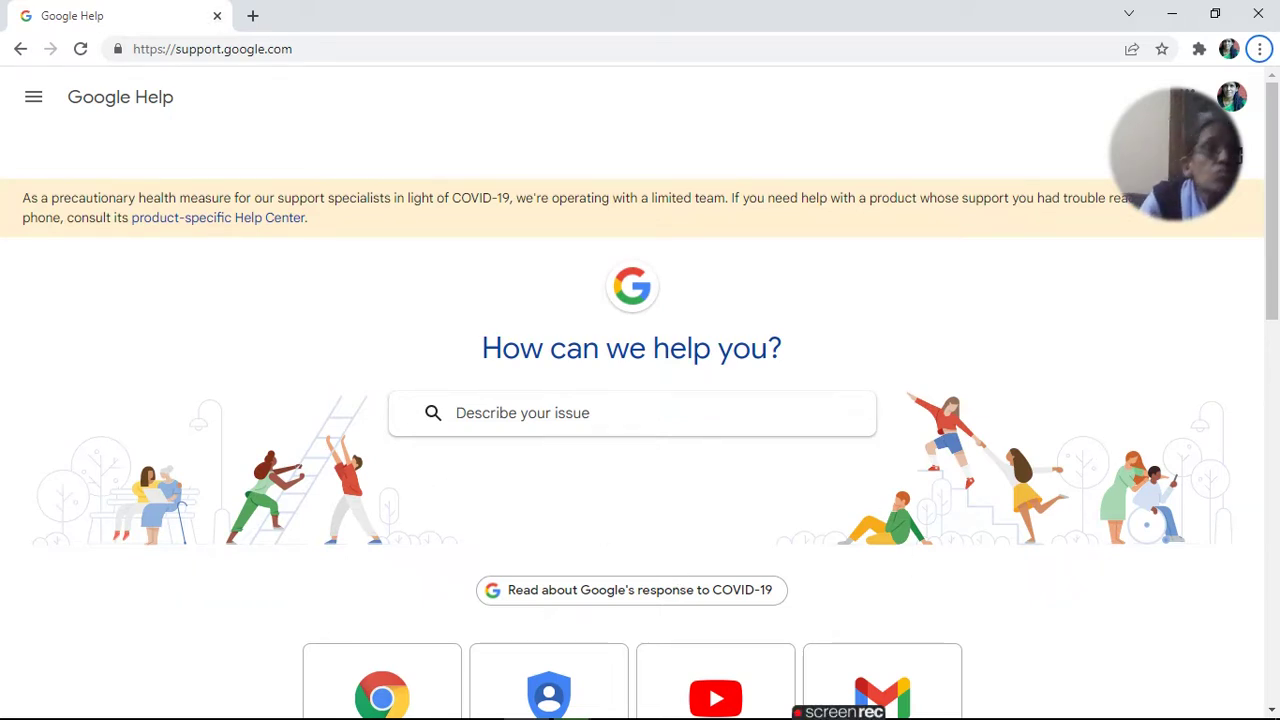
mouse_move(633, 719)
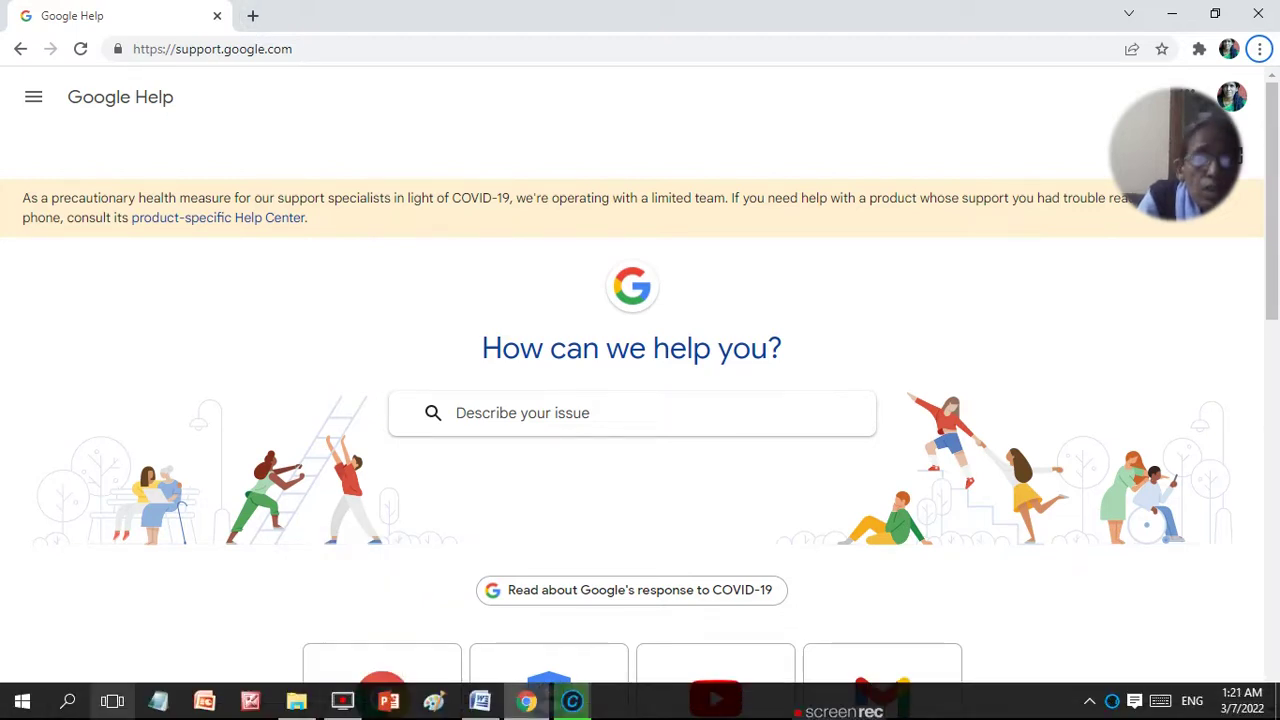
left_click(480, 702)
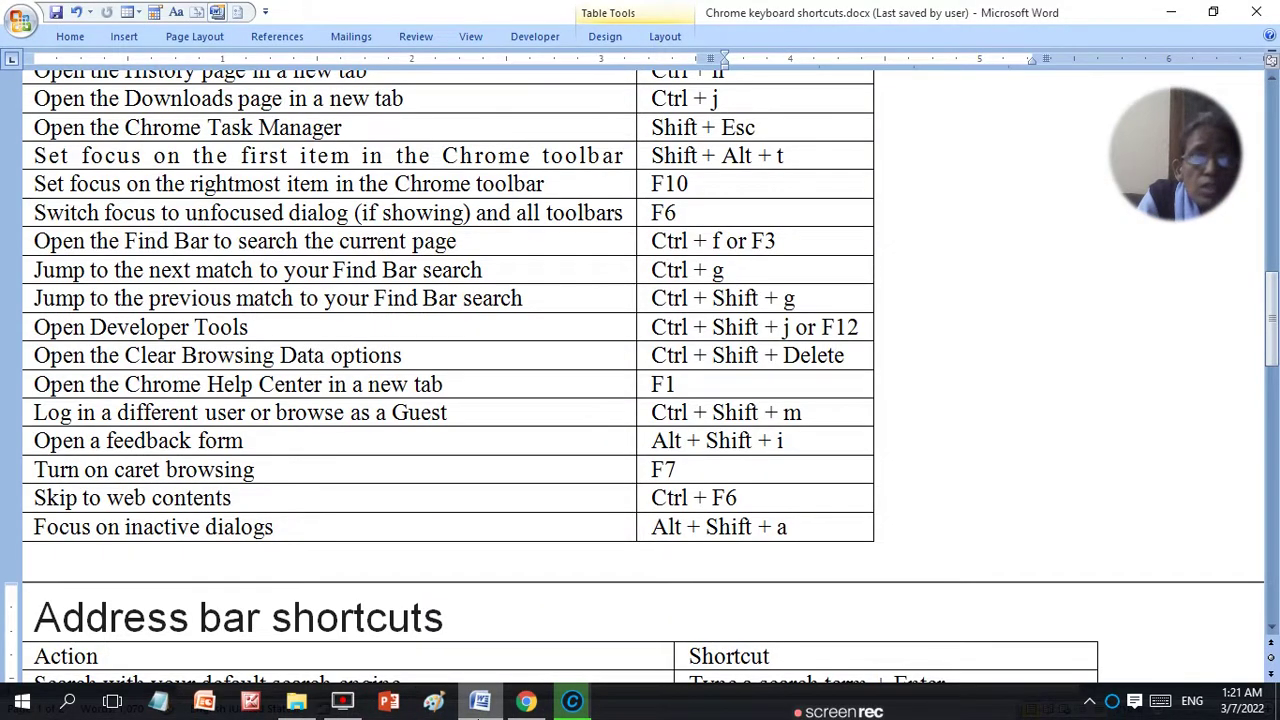
left_click(480, 705)
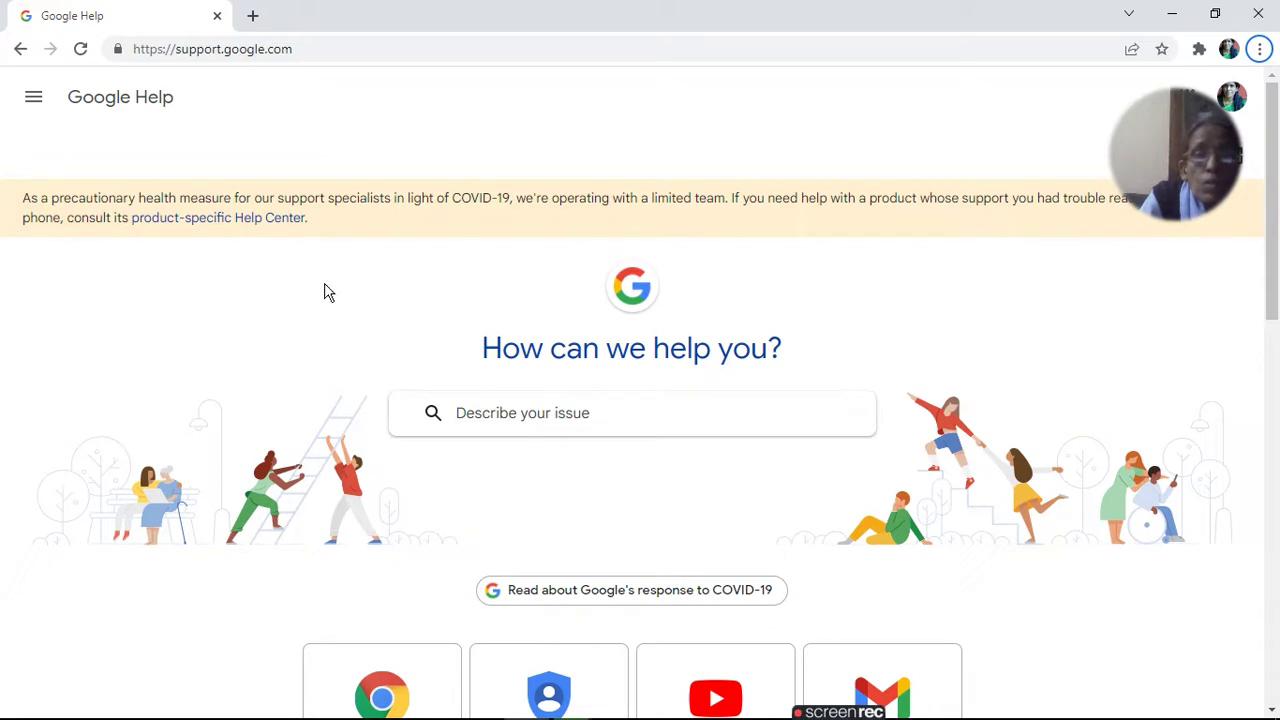
Type DIALOG in the address bar, search Google for 'dialog box', and scroll the results.
left_click(19, 52)
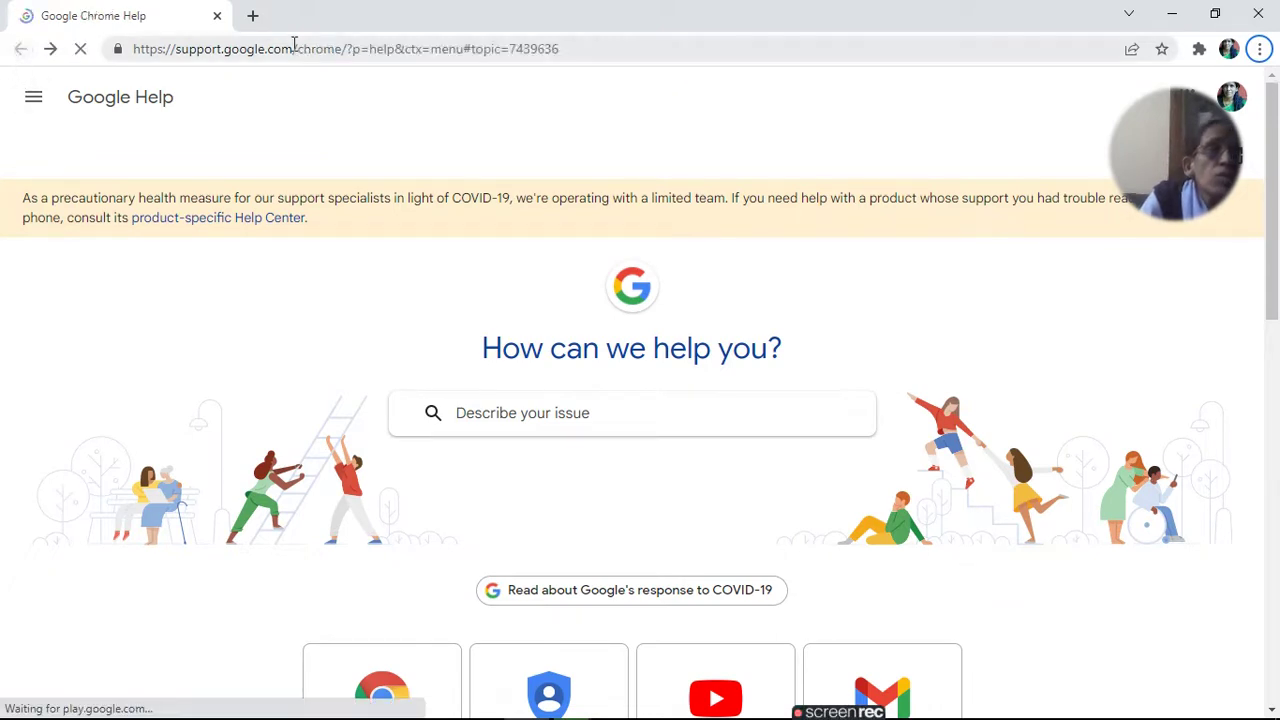
left_click(296, 52)
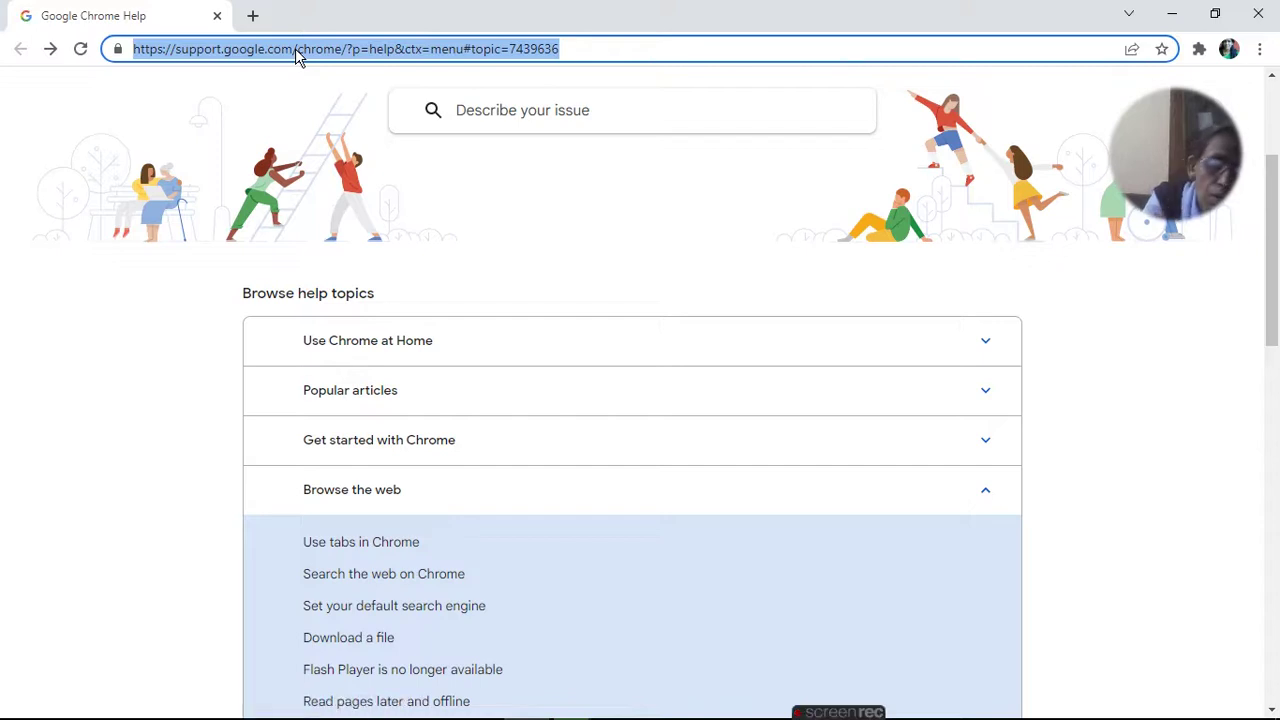
type("DIALOG")
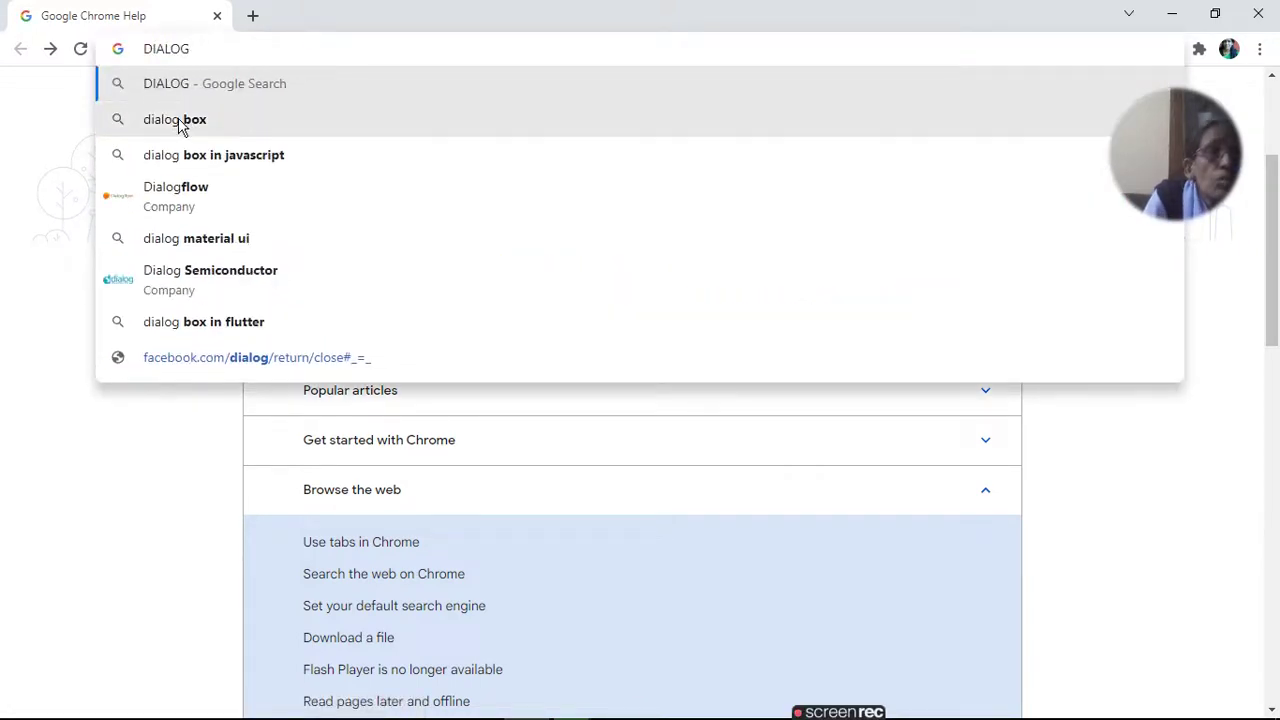
left_click(182, 122)
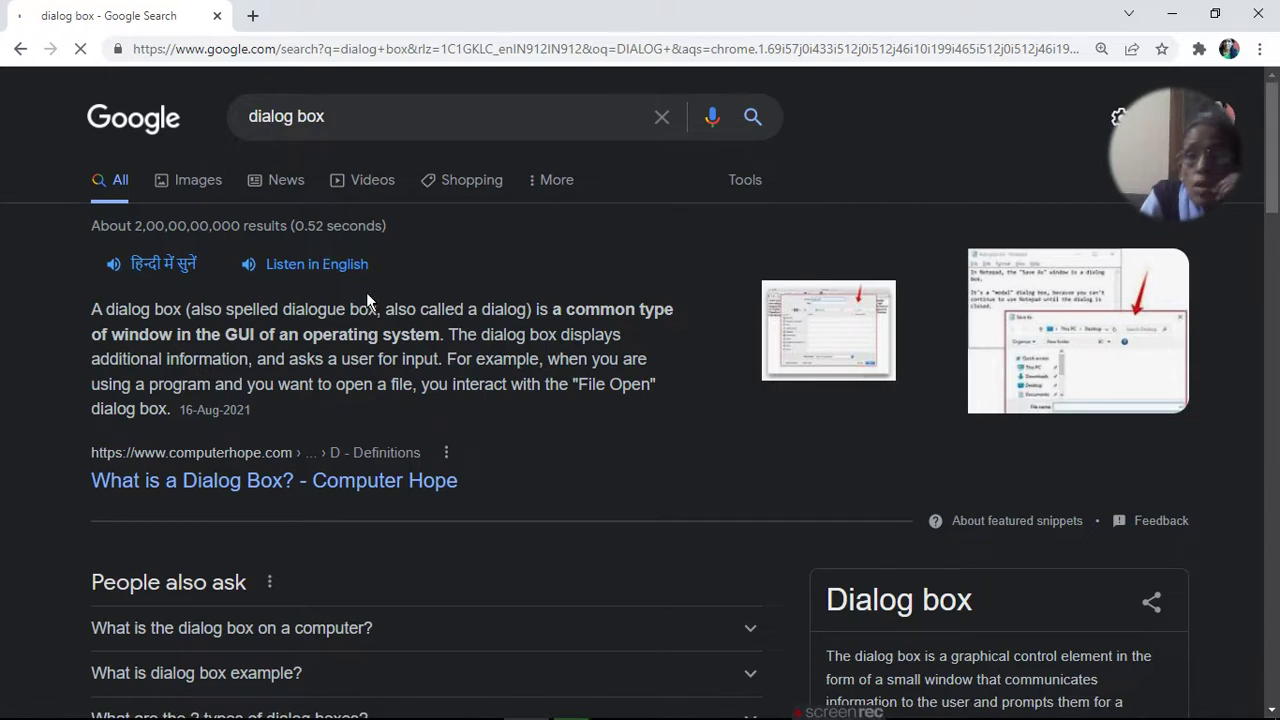
left_click(235, 57)
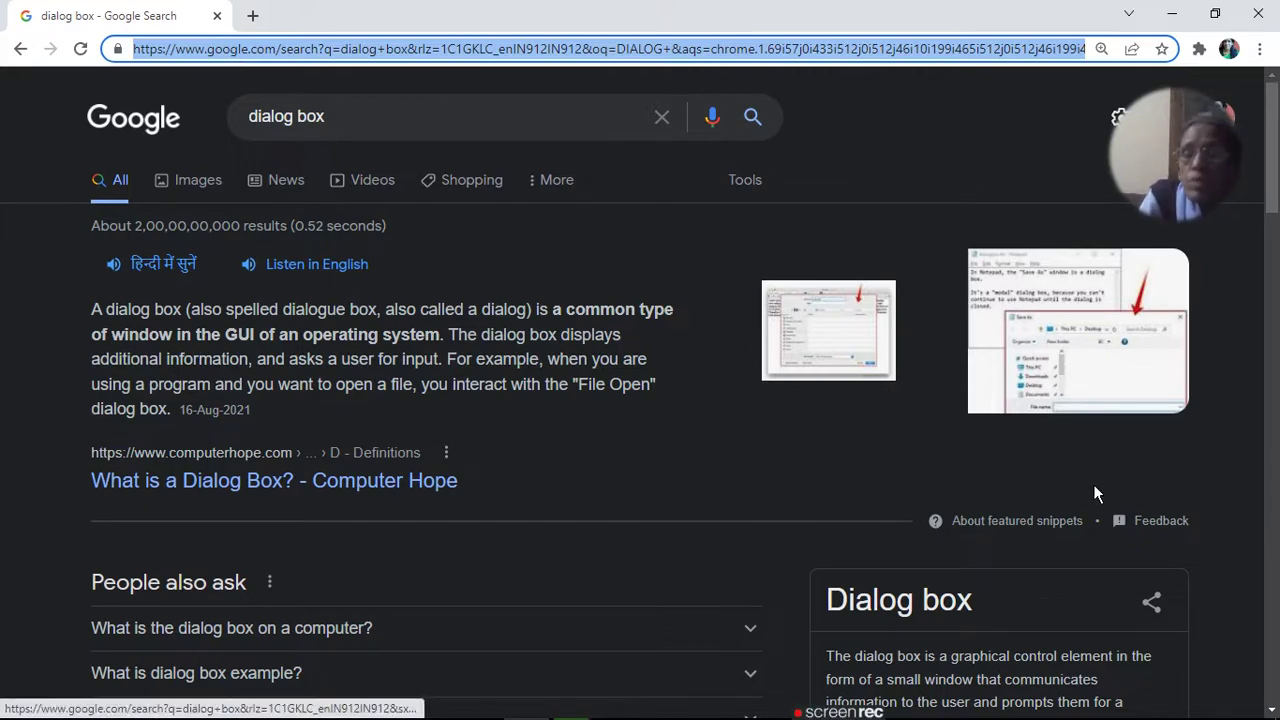
left_click(1276, 651)
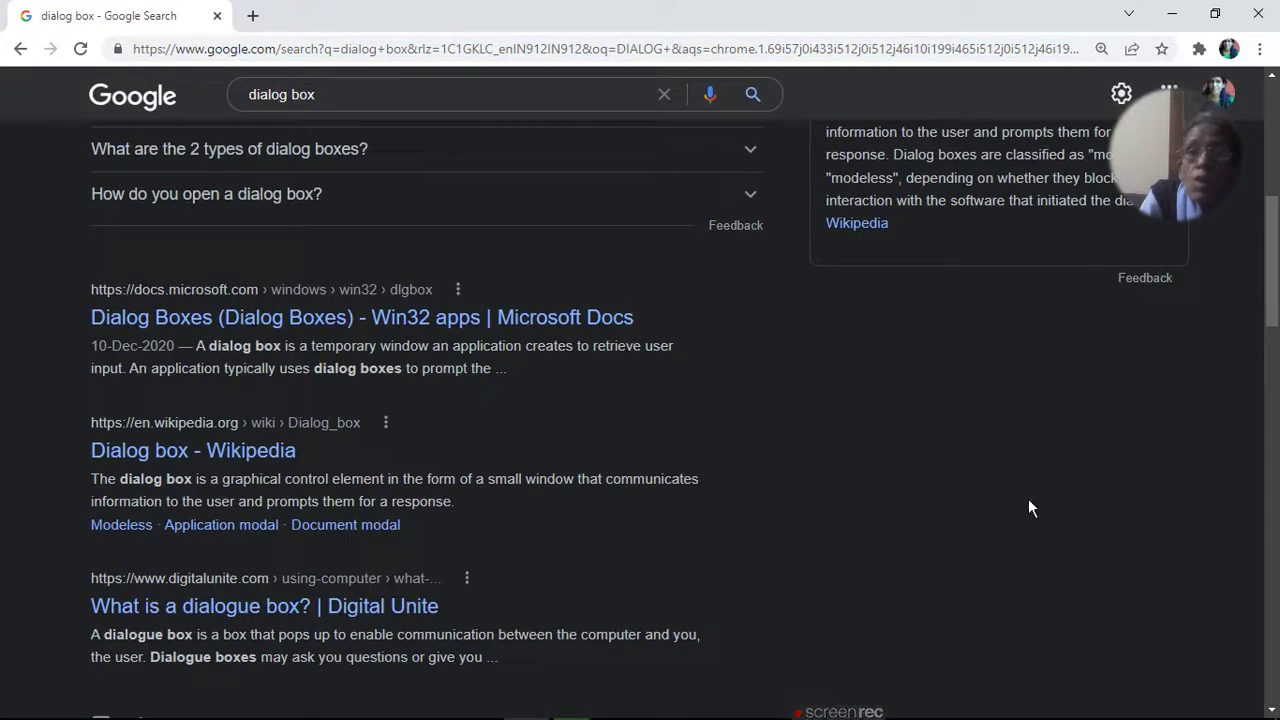
Browse the Bookmarks submenu of Chrome's three-dot menu, then close the menu.
left_click(1262, 50)
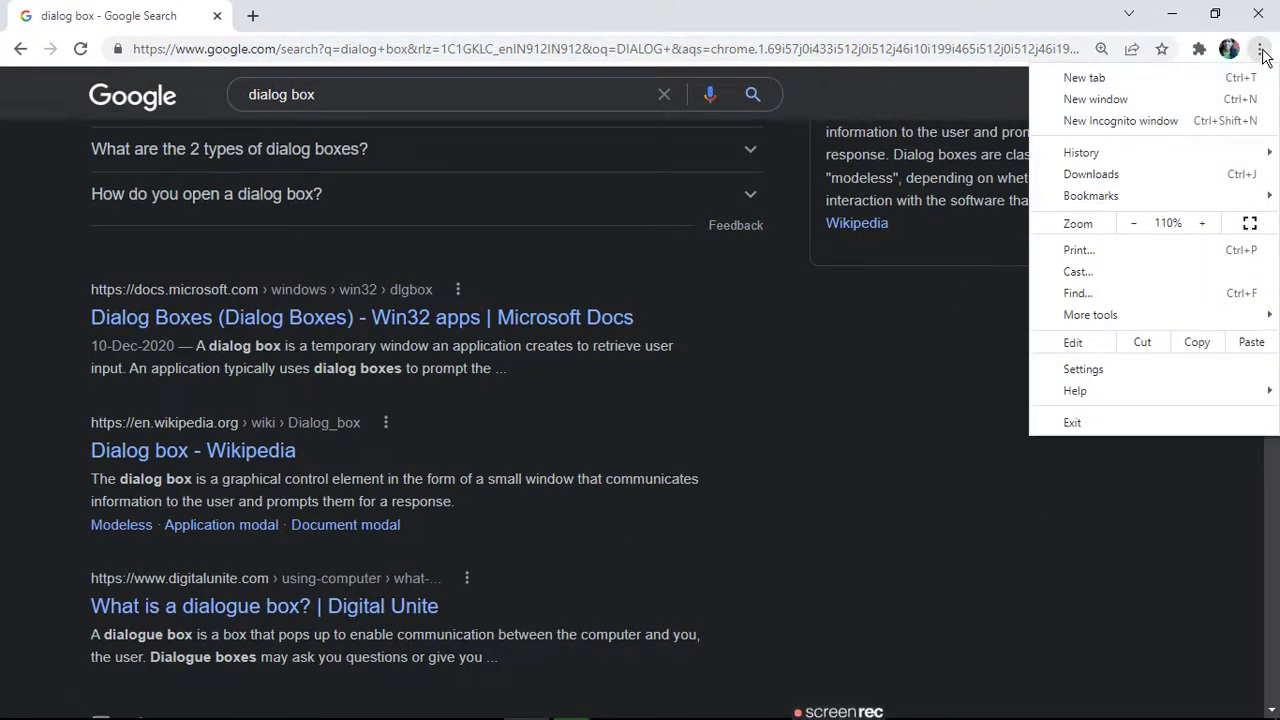
mouse_move(1113, 160)
mouse_move(1090, 196)
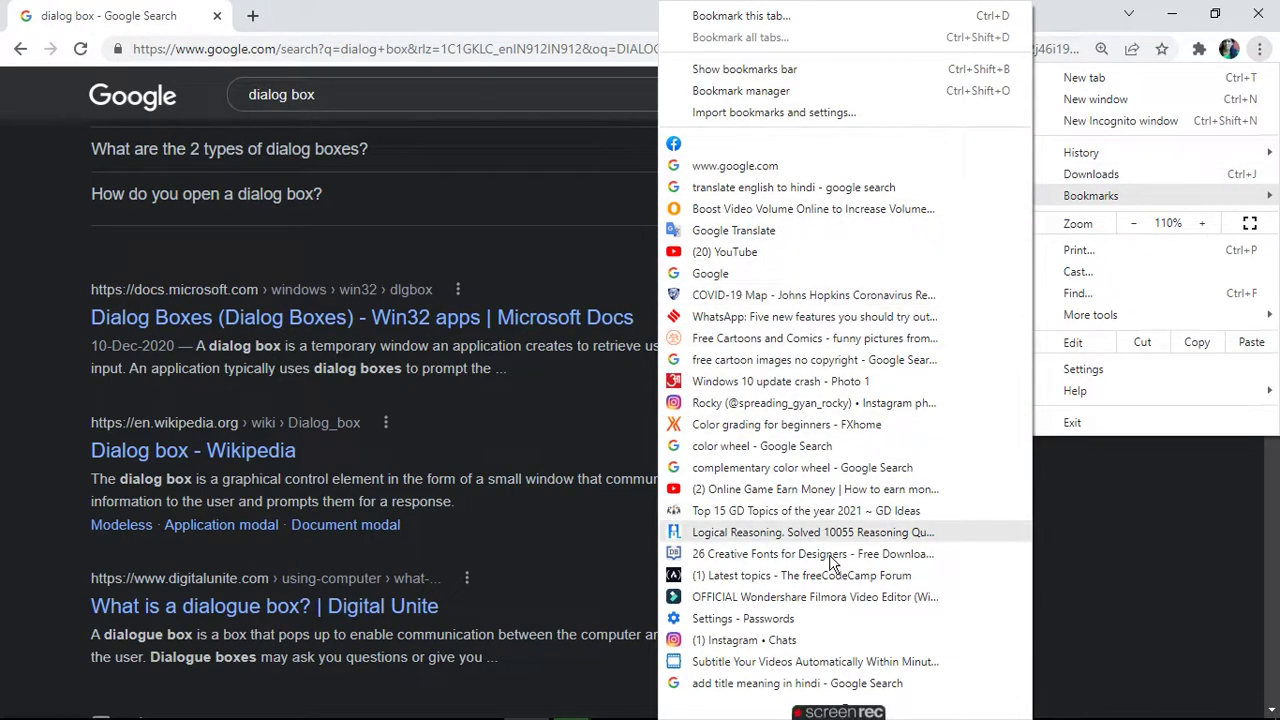
left_click(1118, 536)
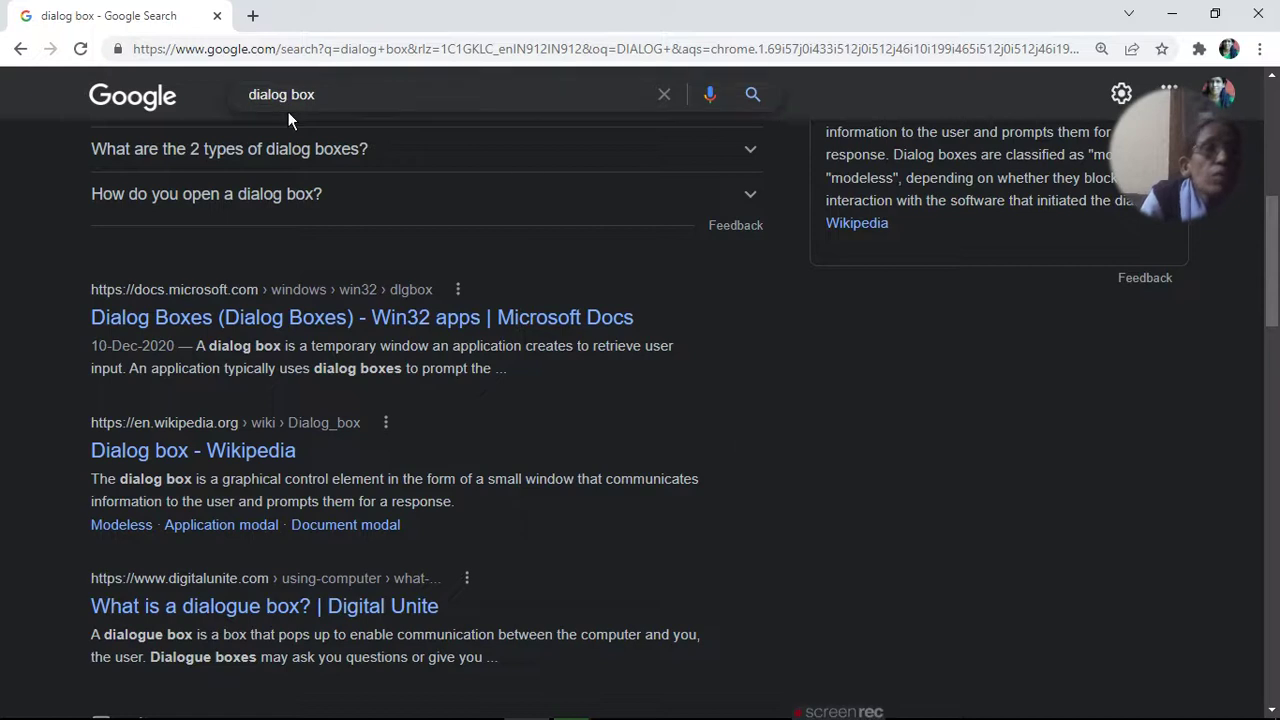
Open a new tab and view its recent-search suggestions in the address bar.
left_click(254, 17)
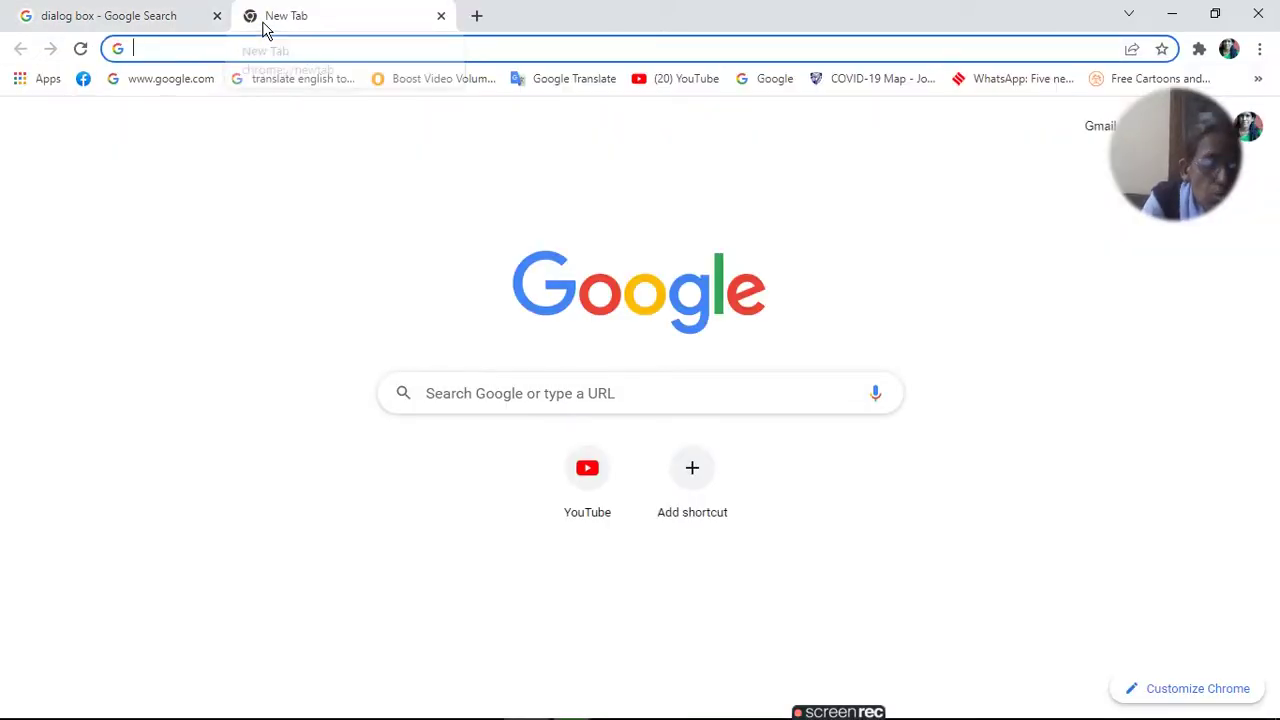
left_click(271, 47)
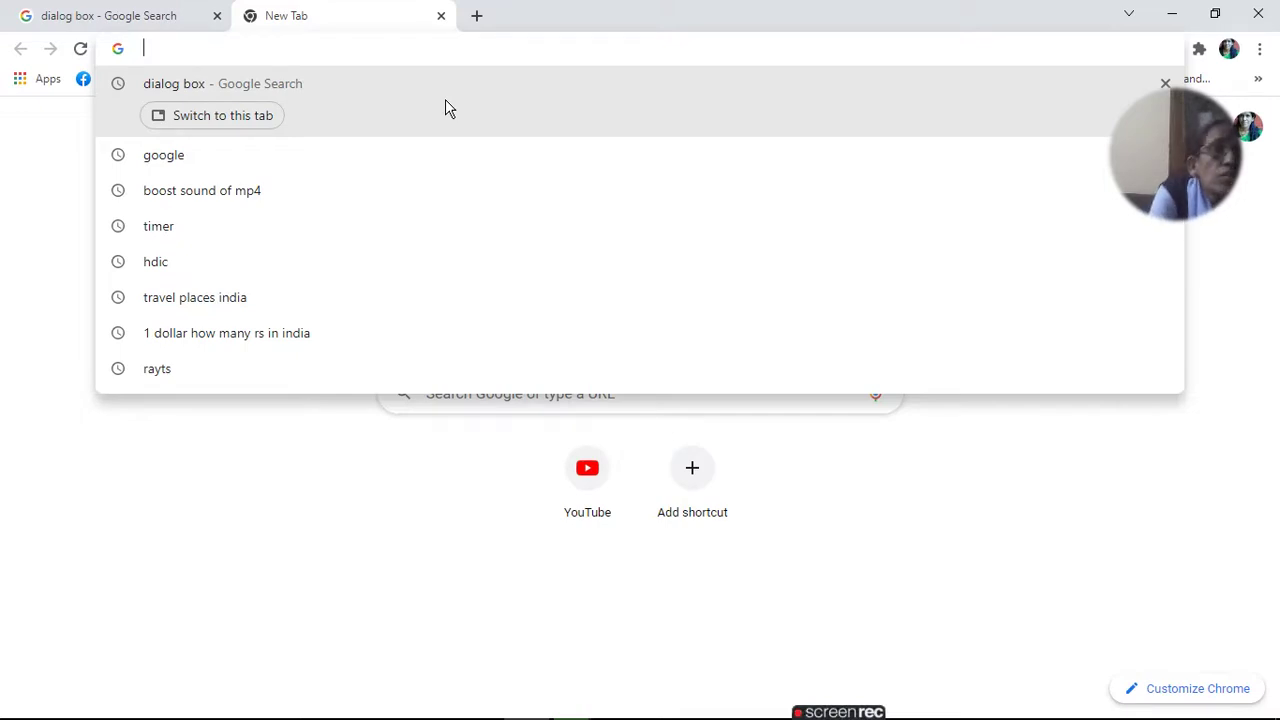
left_click(499, 606)
mouse_move(838, 710)
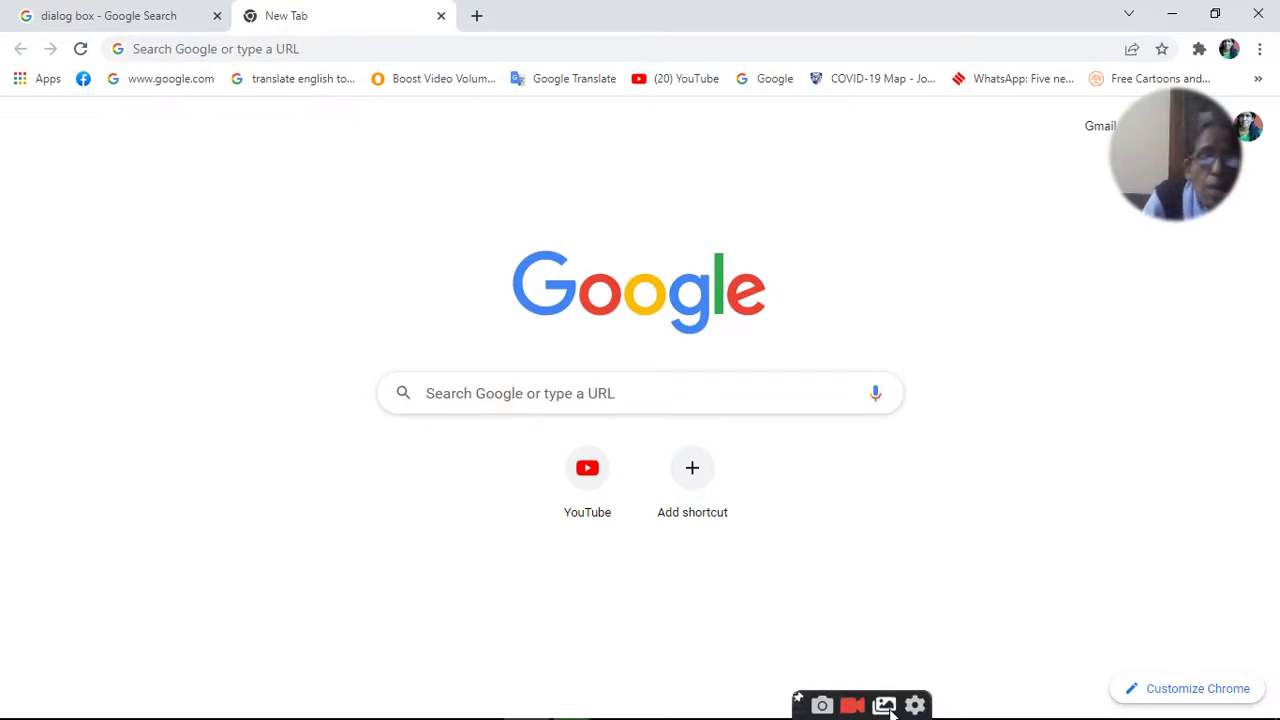
left_click(885, 705)
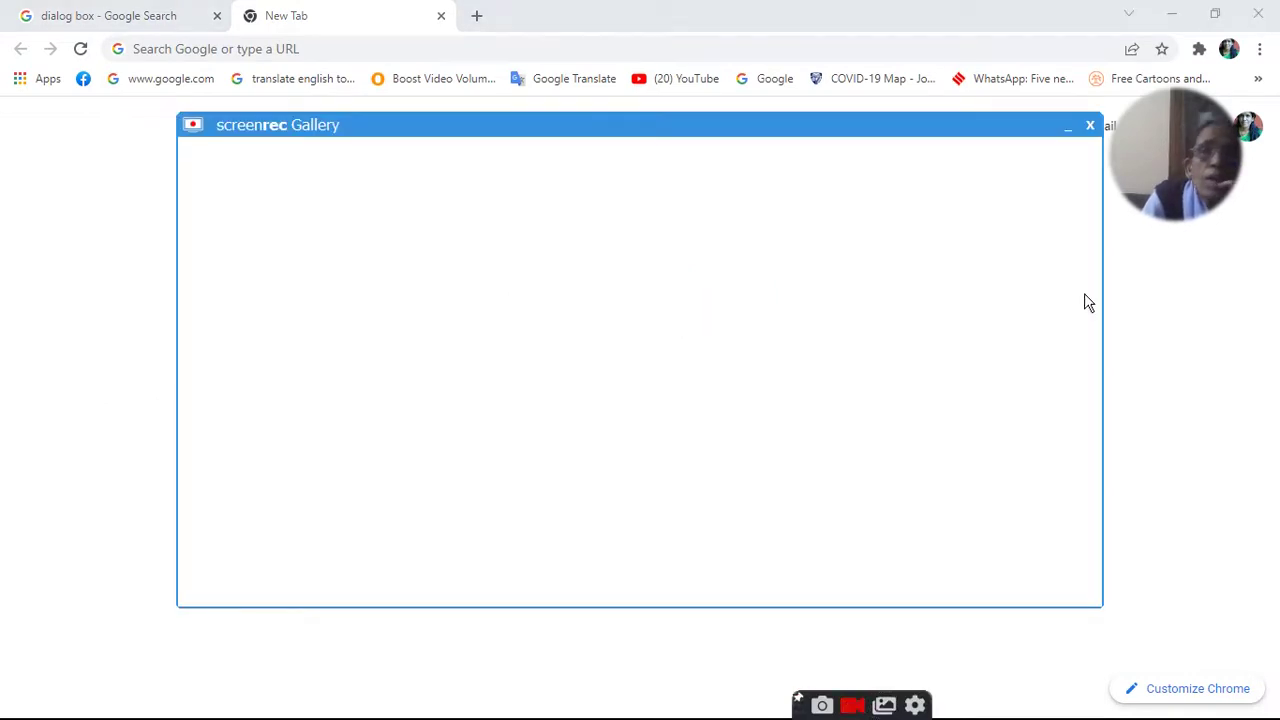
left_click(1090, 126)
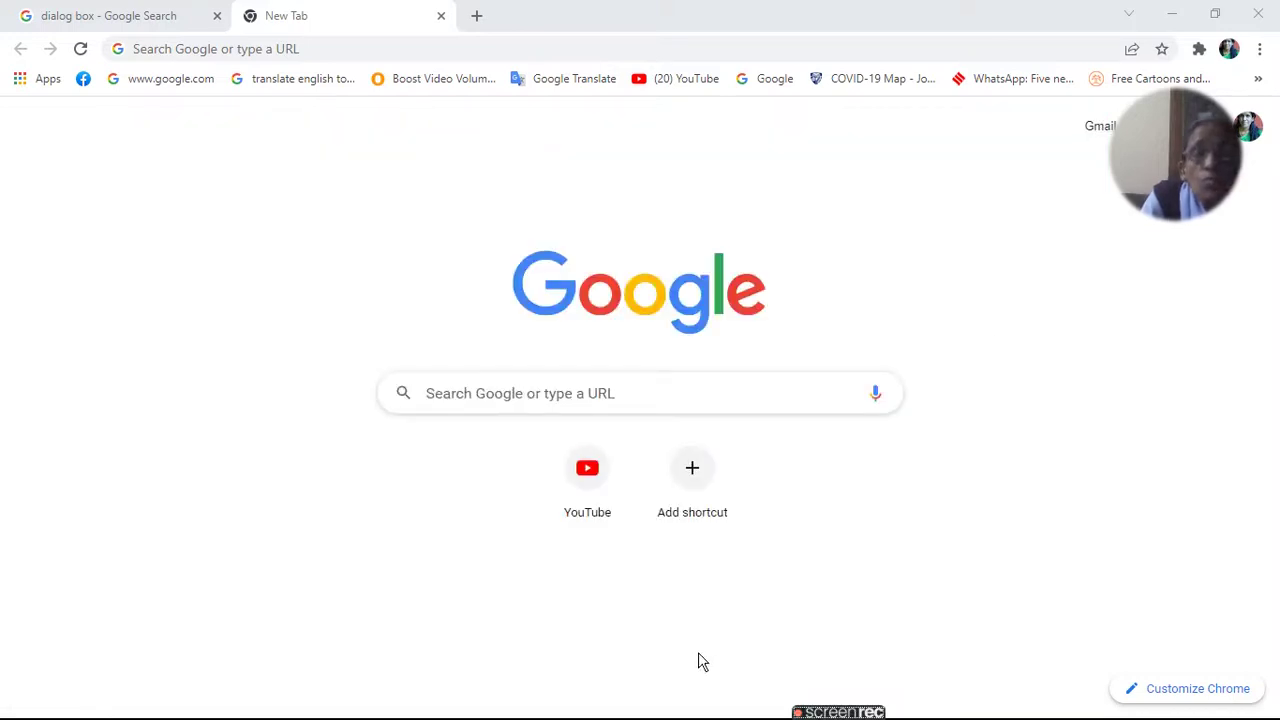
Switch to the dialog box results and back, close the new tab, and return to Word.
left_click(108, 15)
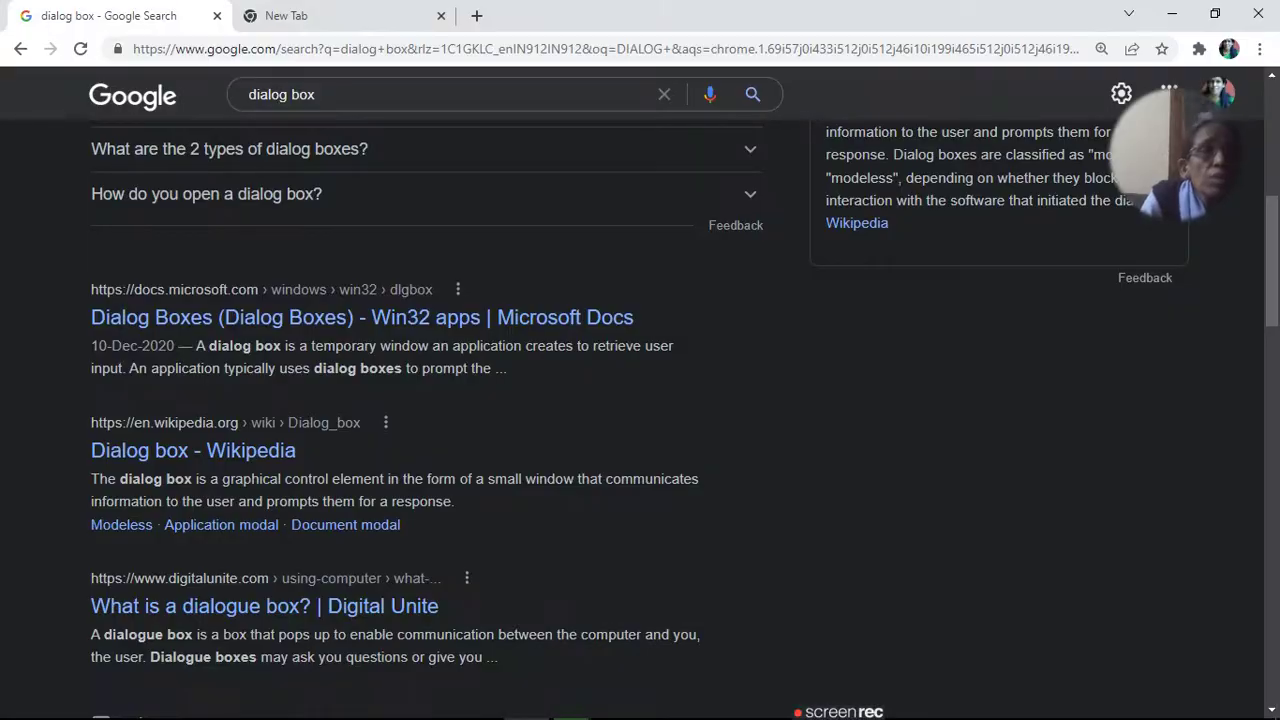
left_click(410, 20)
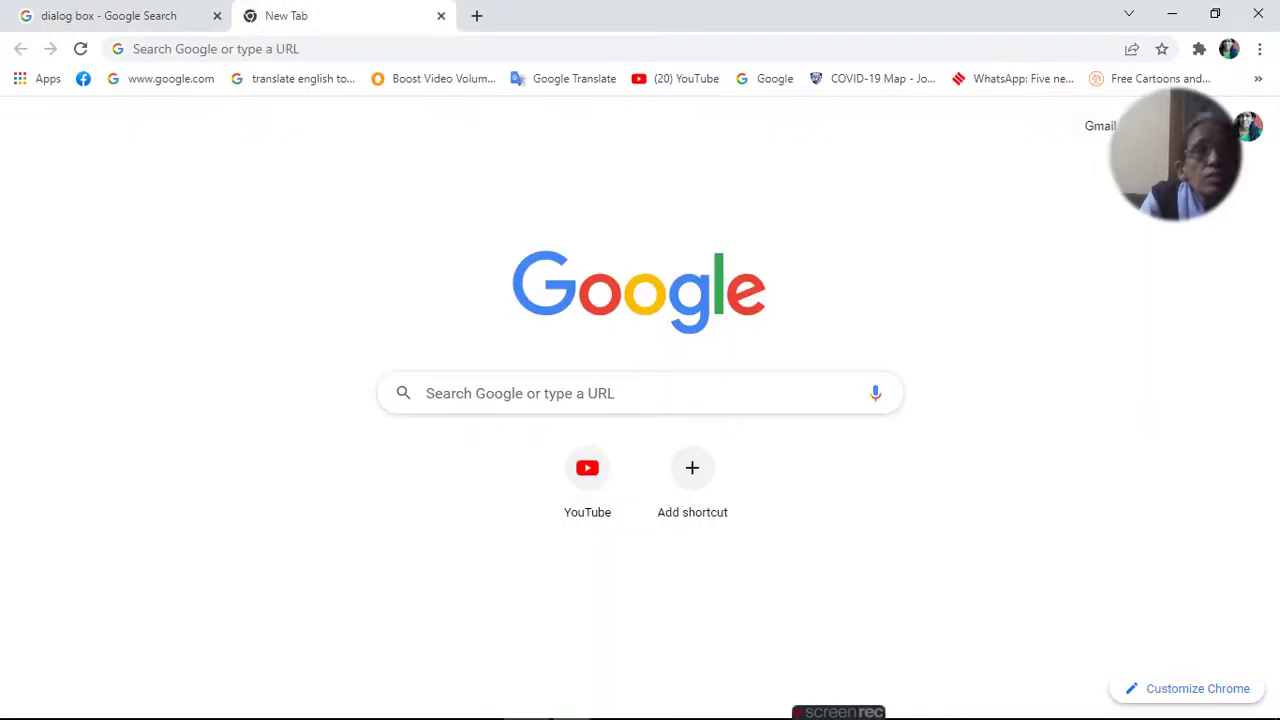
left_click(440, 17)
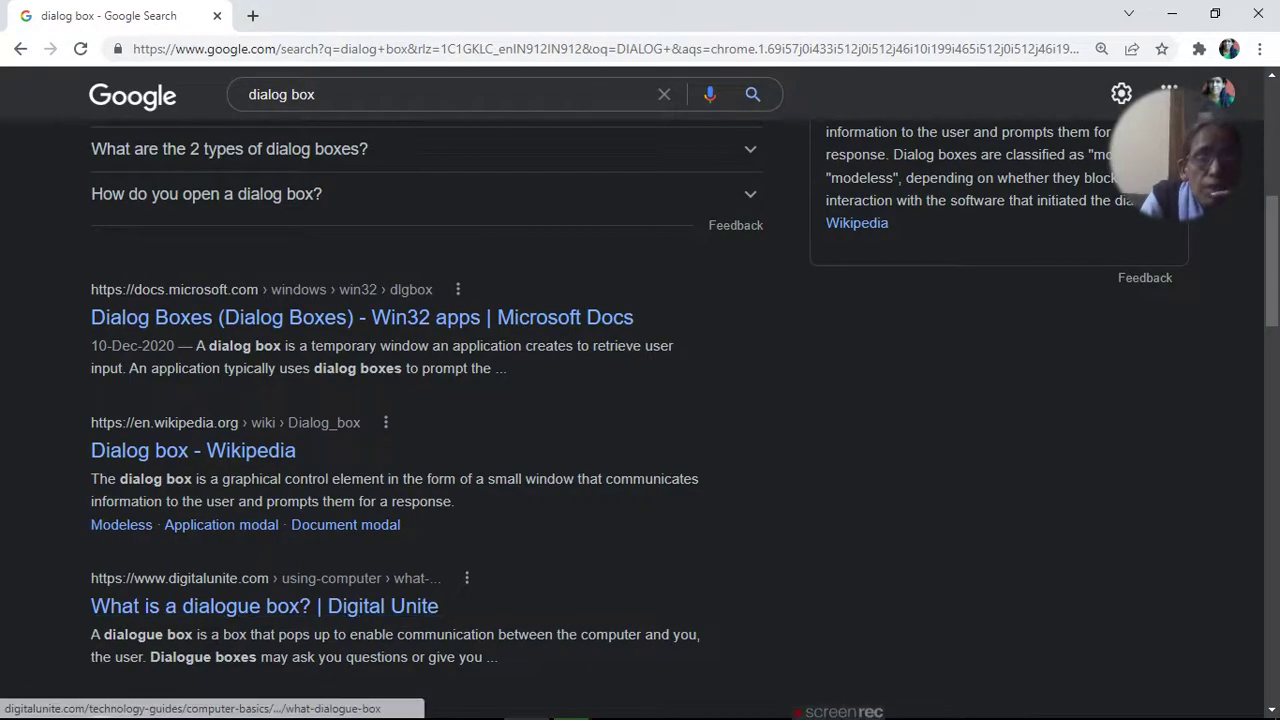
left_click(492, 708)
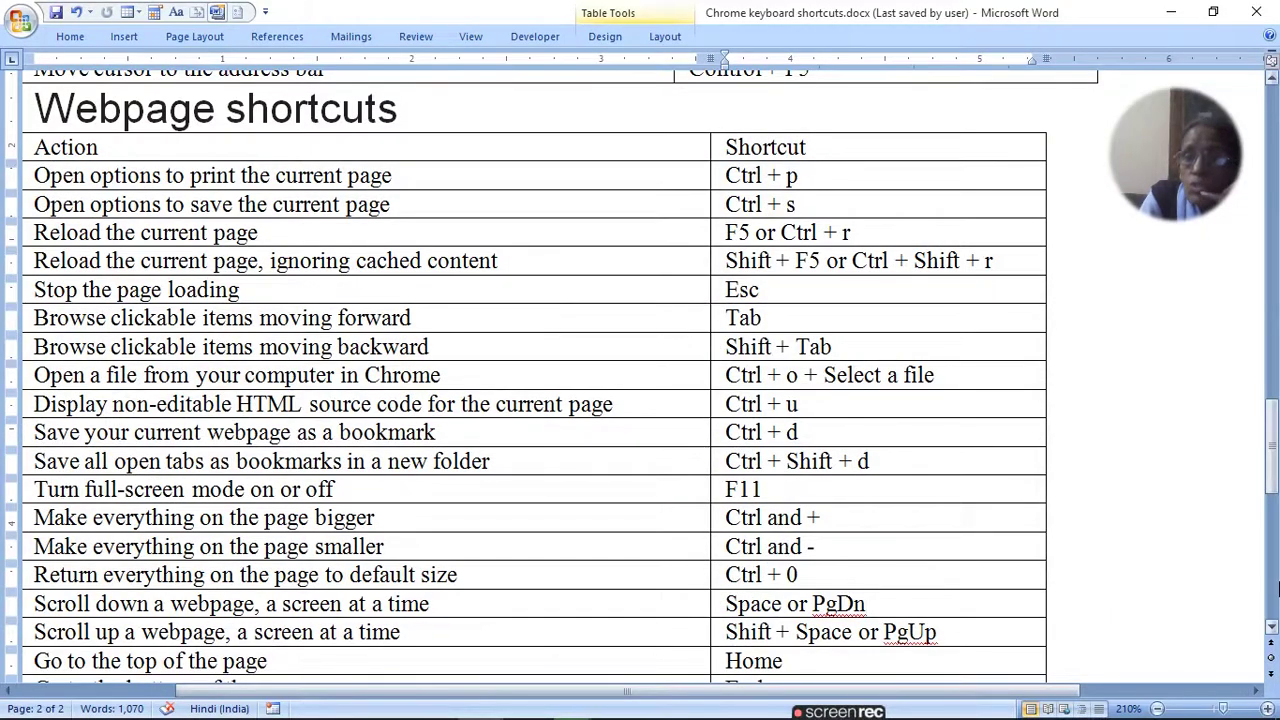
Page the Word document up to the Address bar shortcuts table.
left_click(1272, 600)
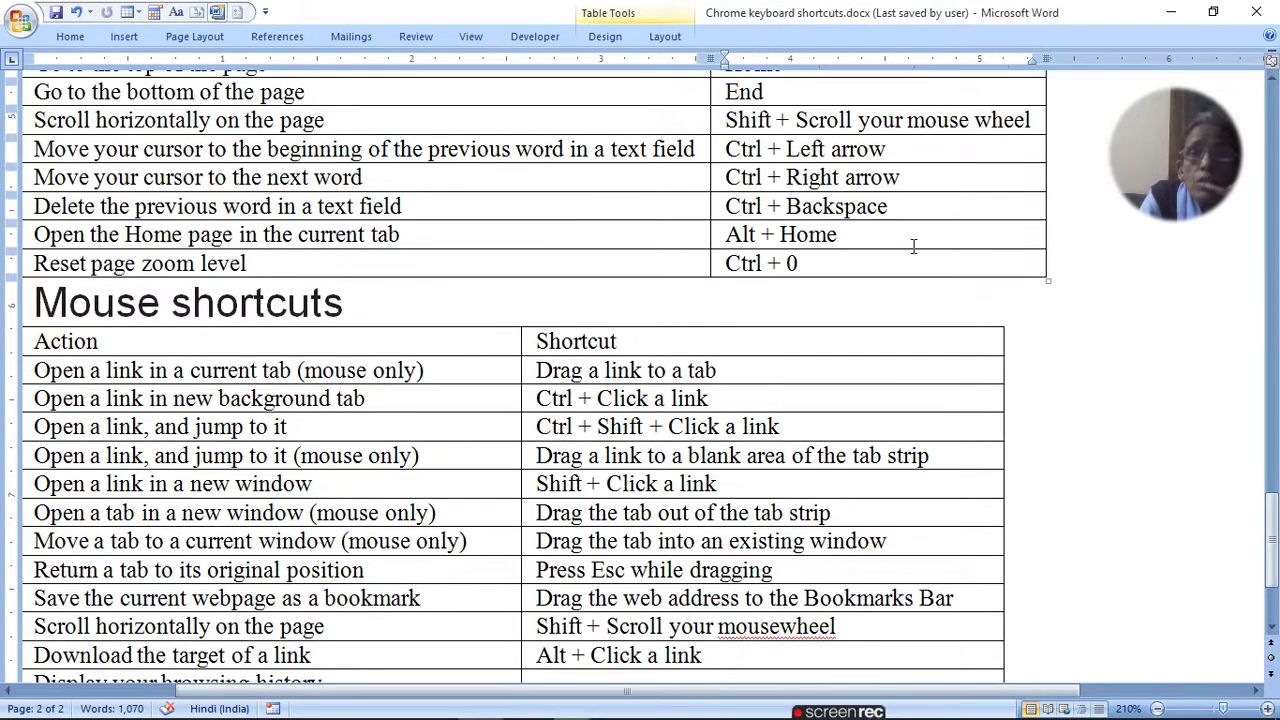
left_click(1277, 228)
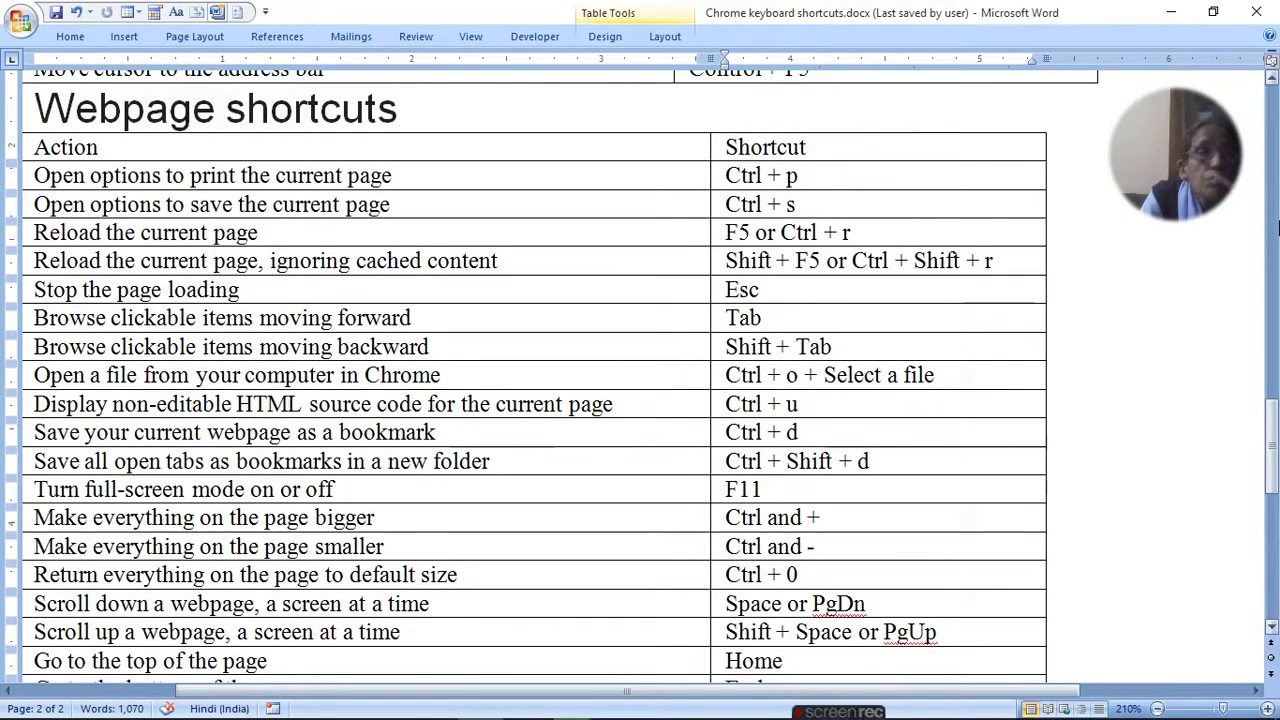
left_click(1277, 228)
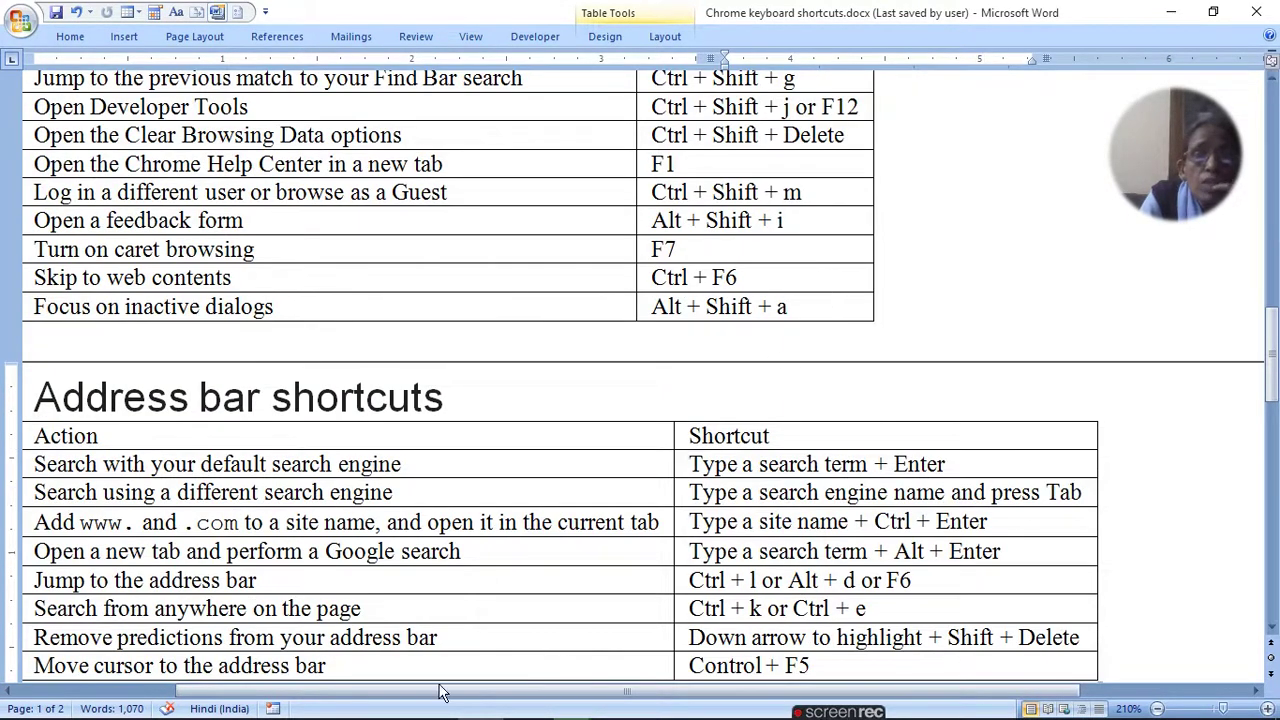
Switch to Chrome's 'dialog box' search results page from the taskbar.
mouse_move(118, 712)
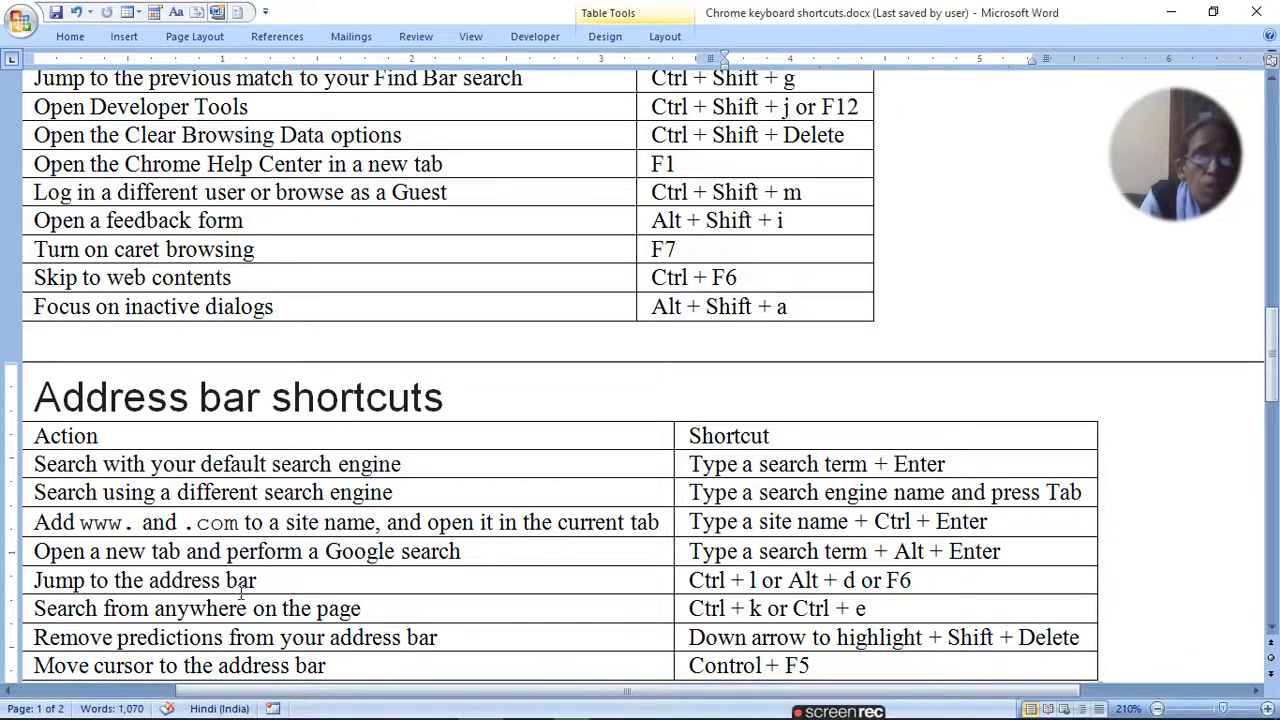
left_click(526, 711)
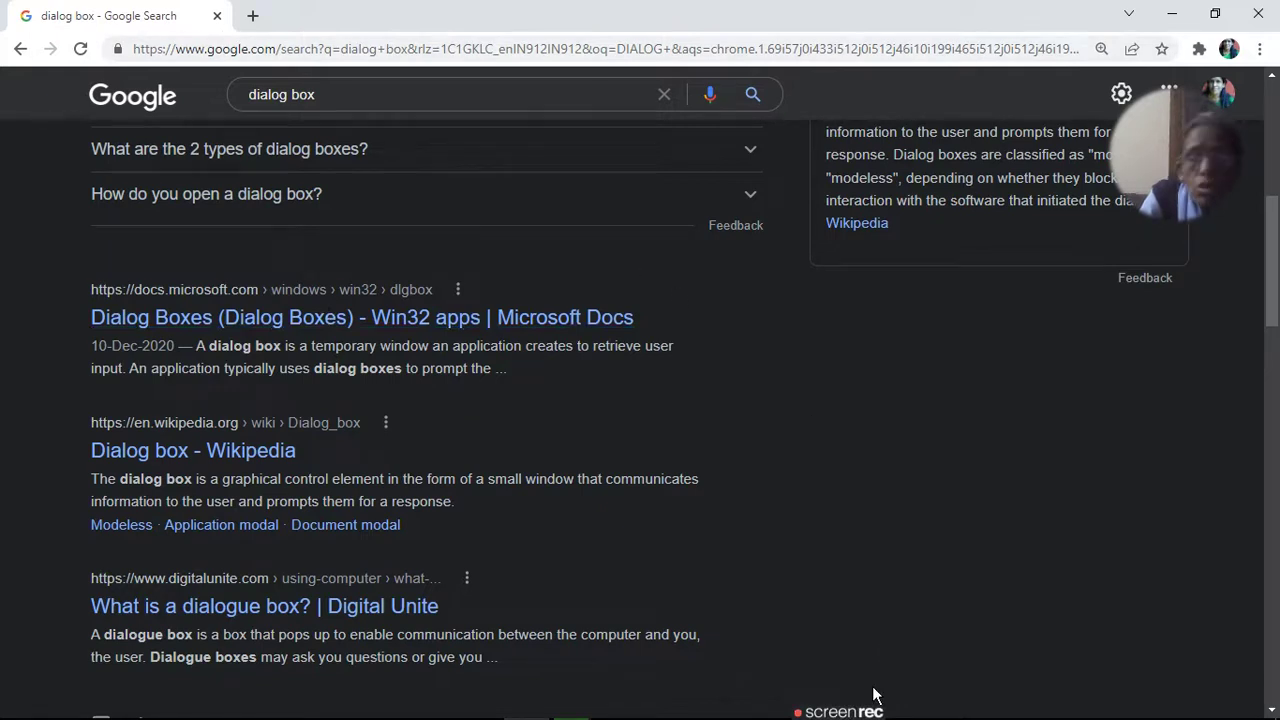
mouse_move(860, 705)
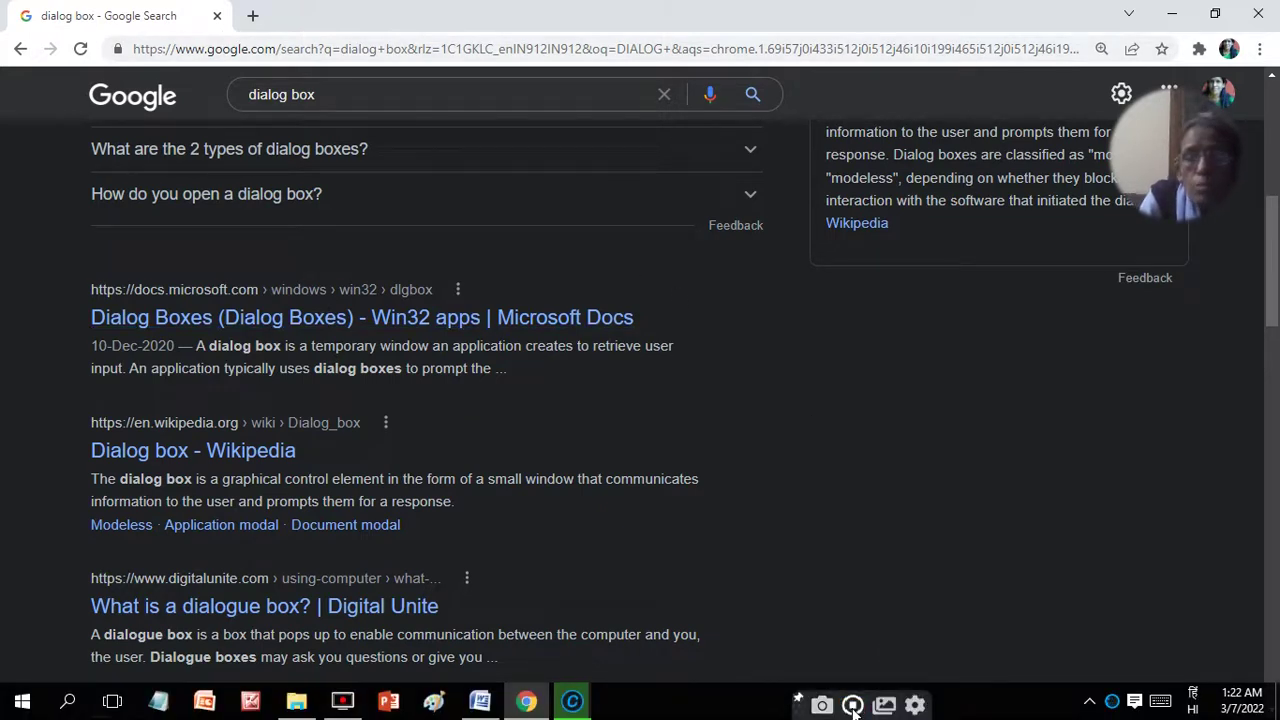
Return to Word and show the Chrome feature shortcuts table through 'Focus on inactive dialogs'.
left_click(480, 702)
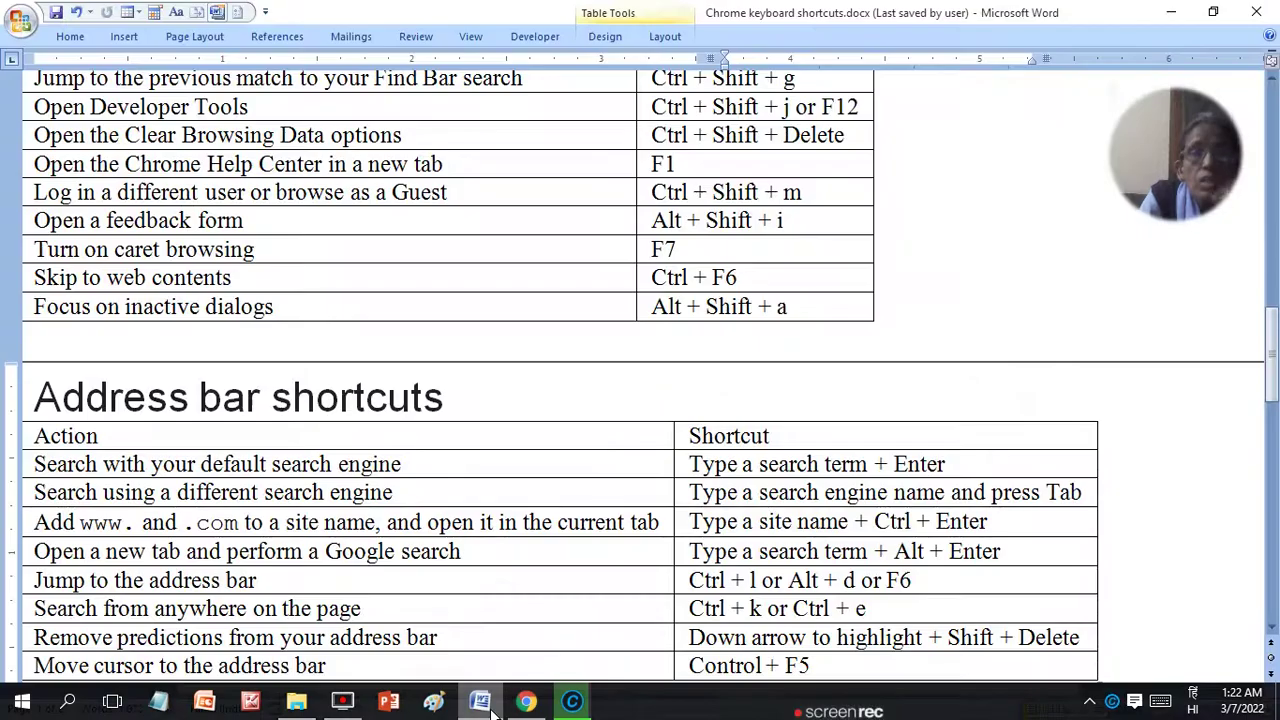
mouse_move(1276, 345)
left_mouse_down()
mouse_move(1276, 240)
mouse_move(1276, 292)
left_mouse_up()
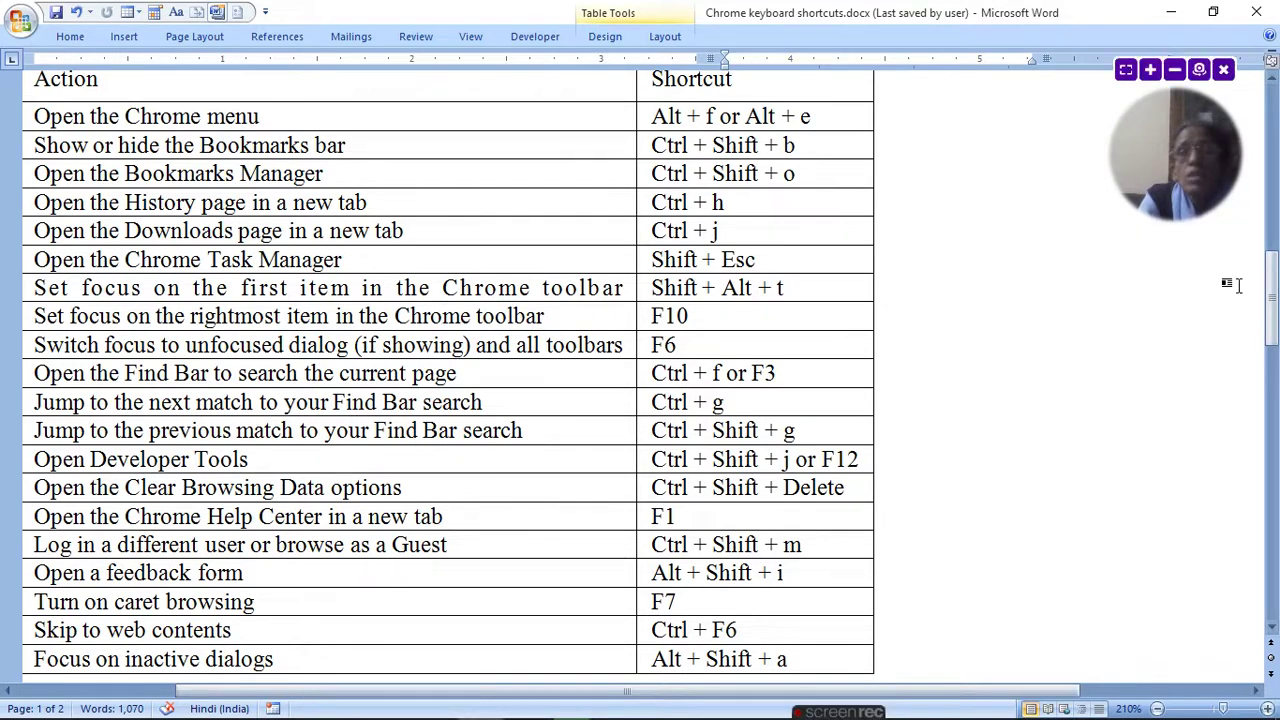
mouse_move(1274, 285)
left_mouse_down()
mouse_move(1276, 270)
mouse_move(1276, 288)
left_mouse_up()
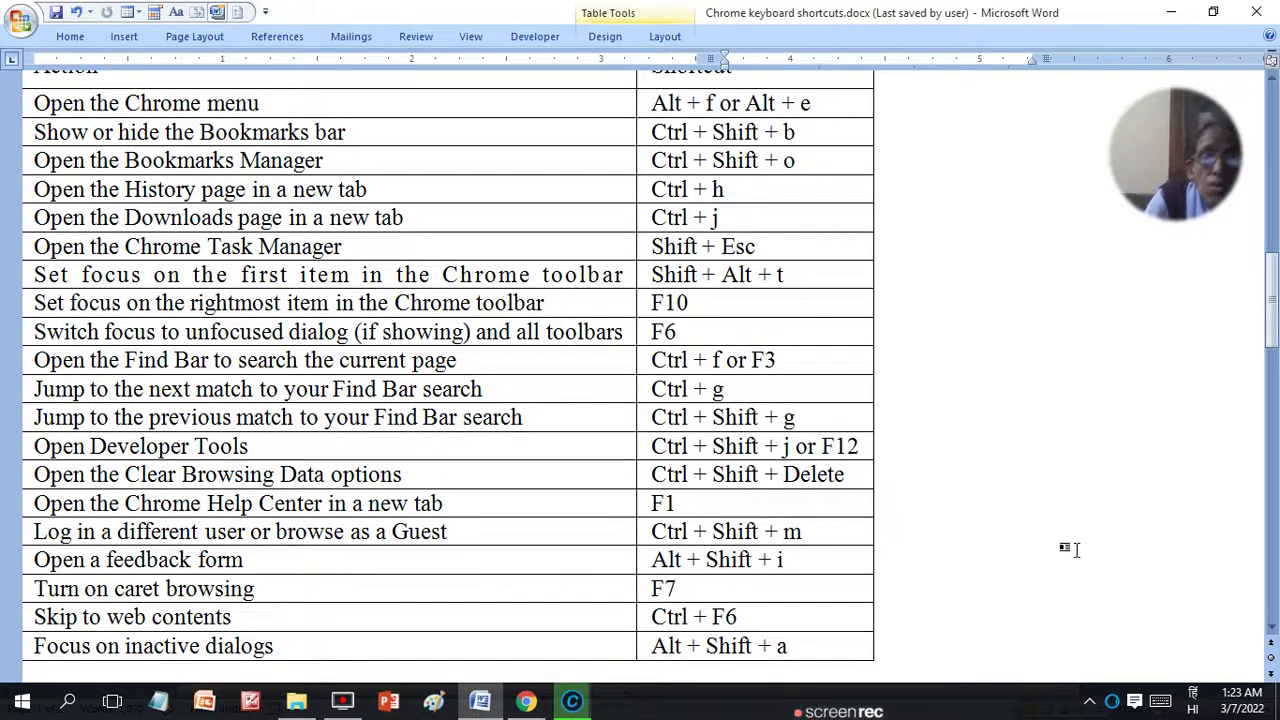
mouse_move(864, 714)
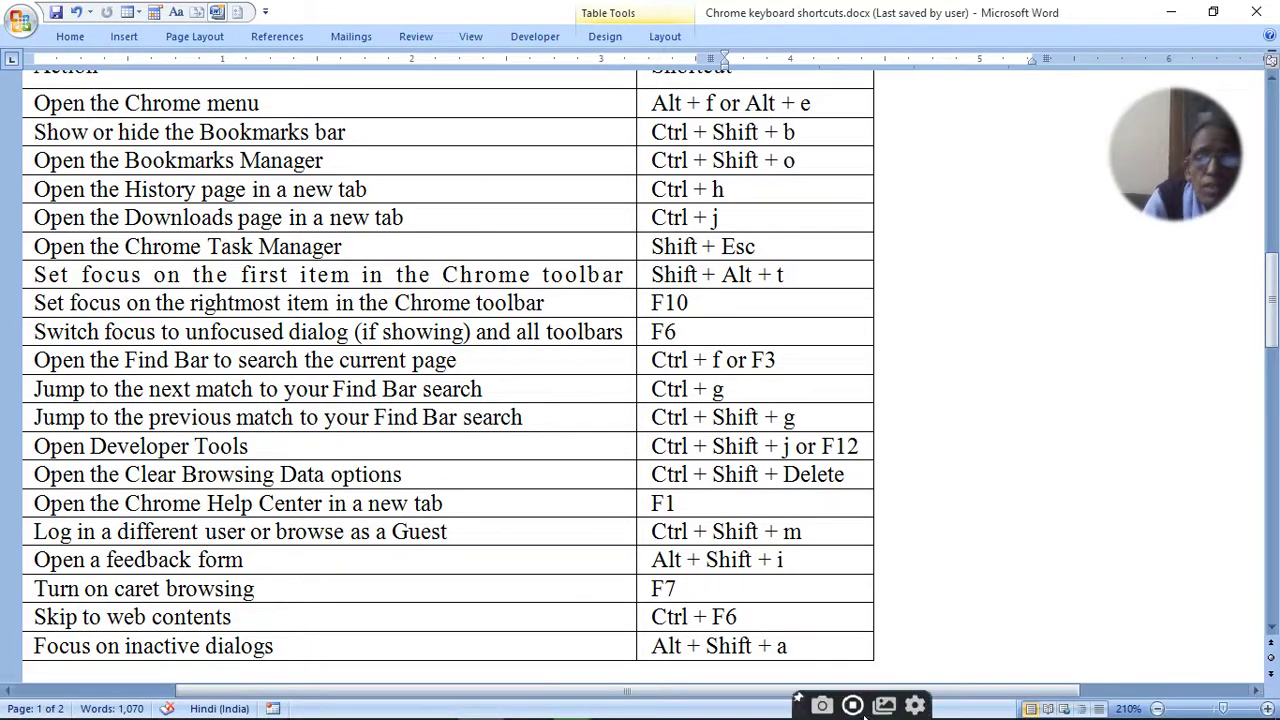